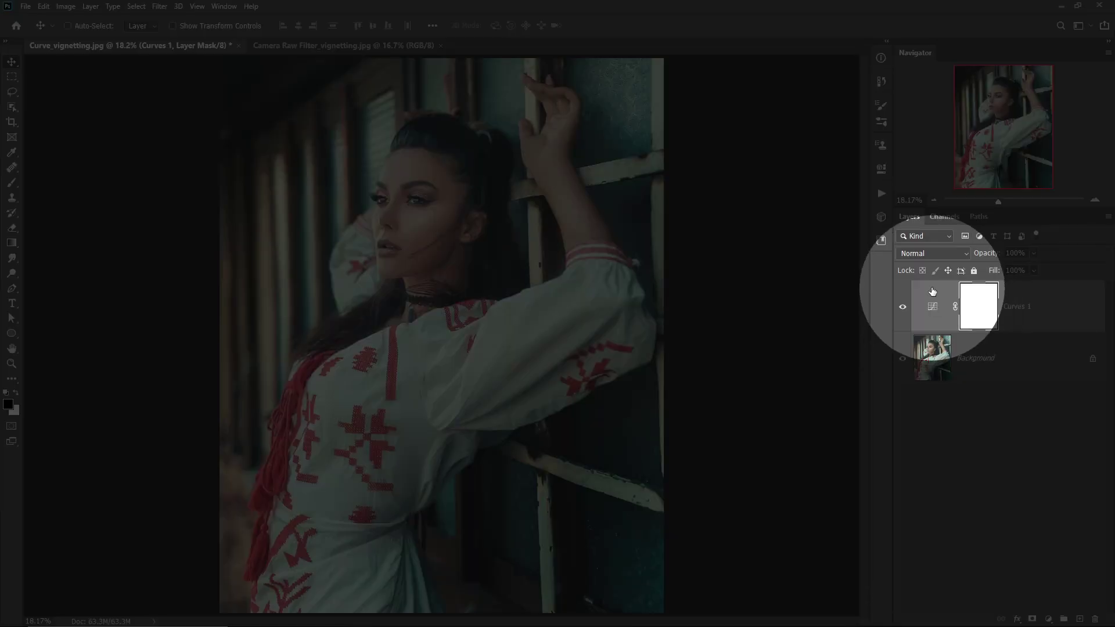
# Set the Curves 1 layer's blend mode to Multiply and dab its mask over the face with a 2011 px hard round black brush
pyautogui.click(926, 254)
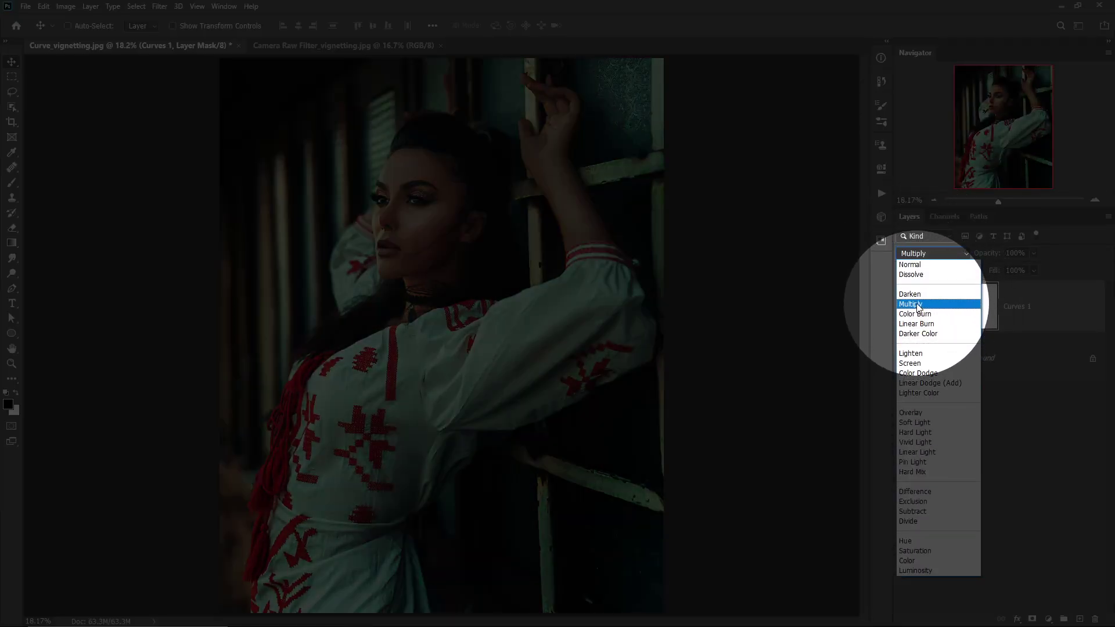
pyautogui.click(923, 299)
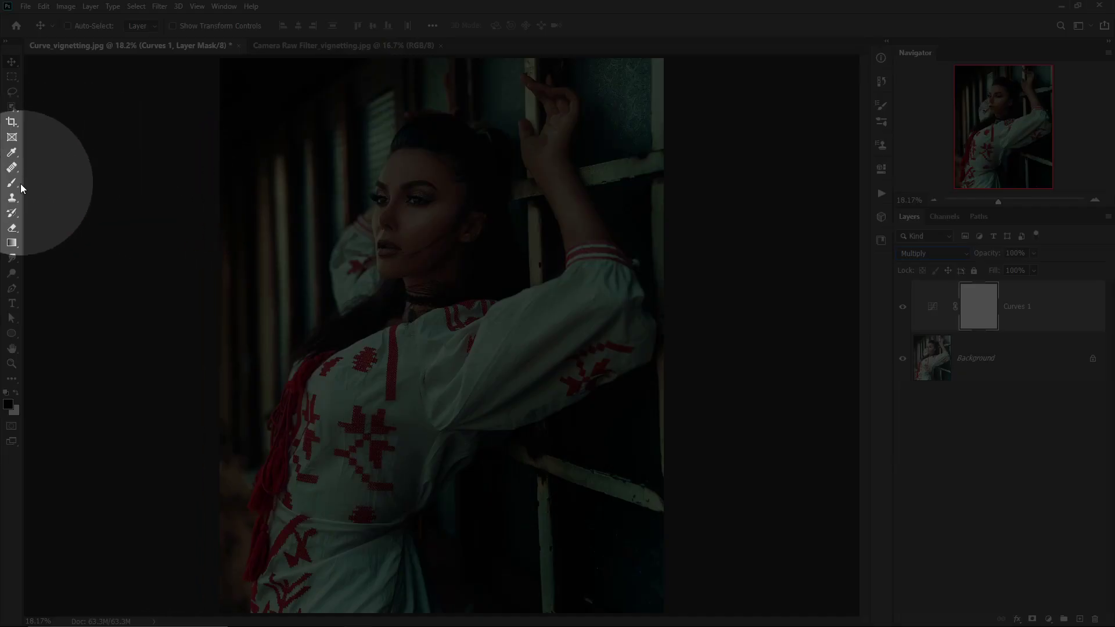
pyautogui.click(12, 183)
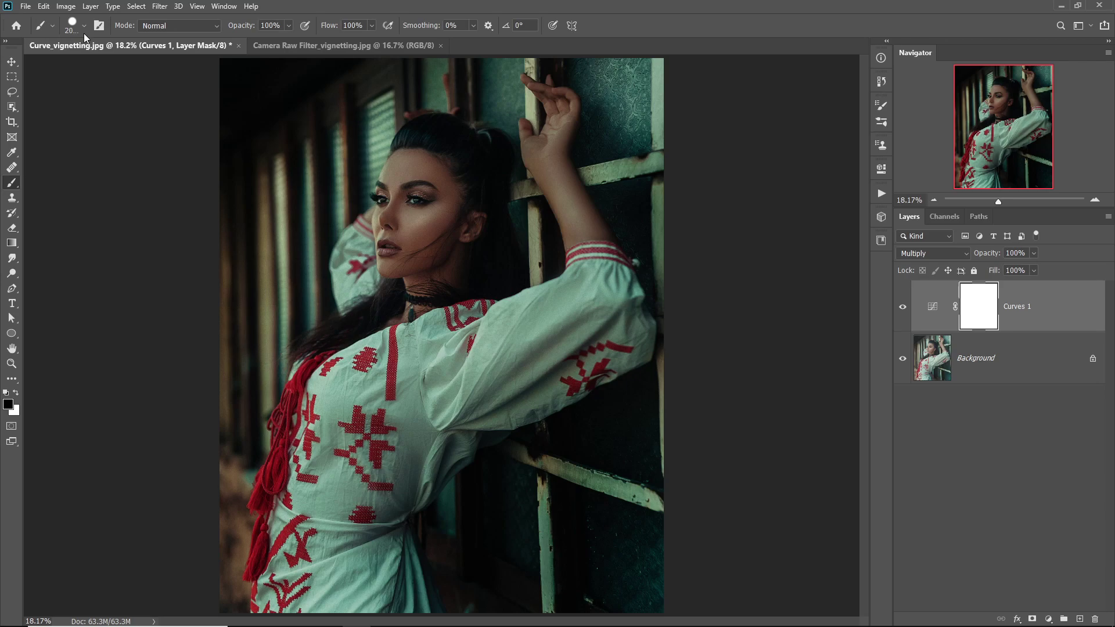
pyautogui.click(84, 26)
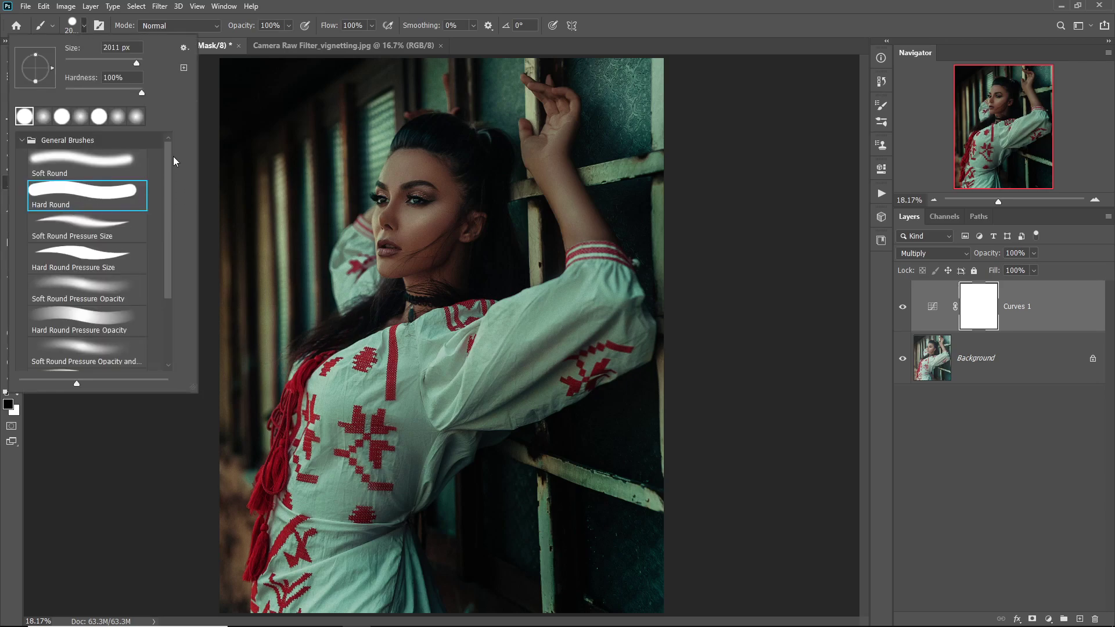
pyautogui.press('Return')
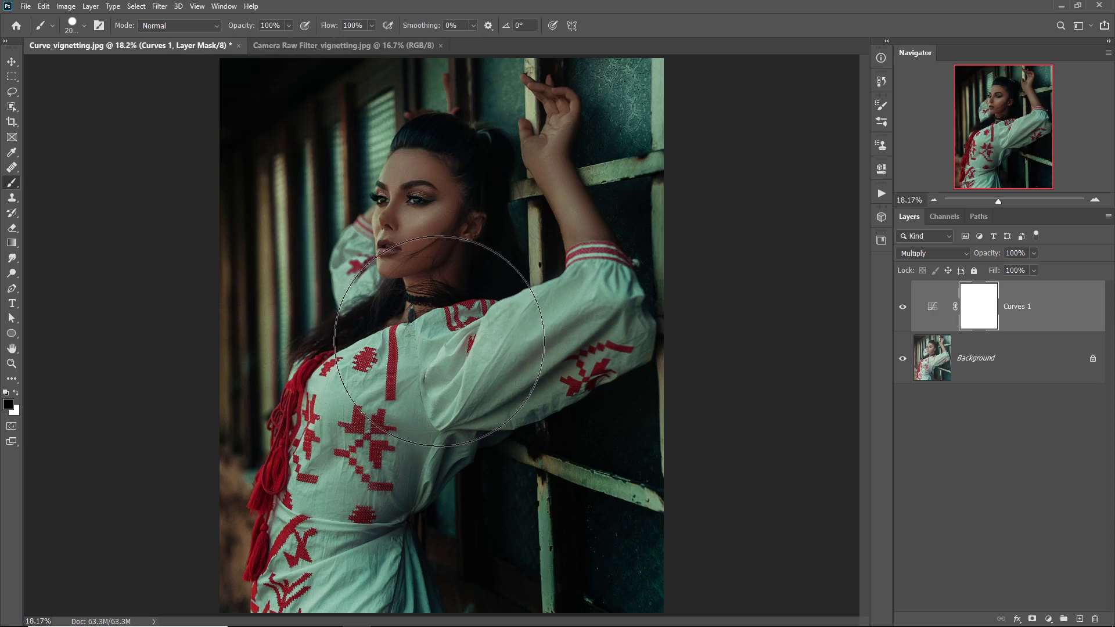
pyautogui.click(439, 260)
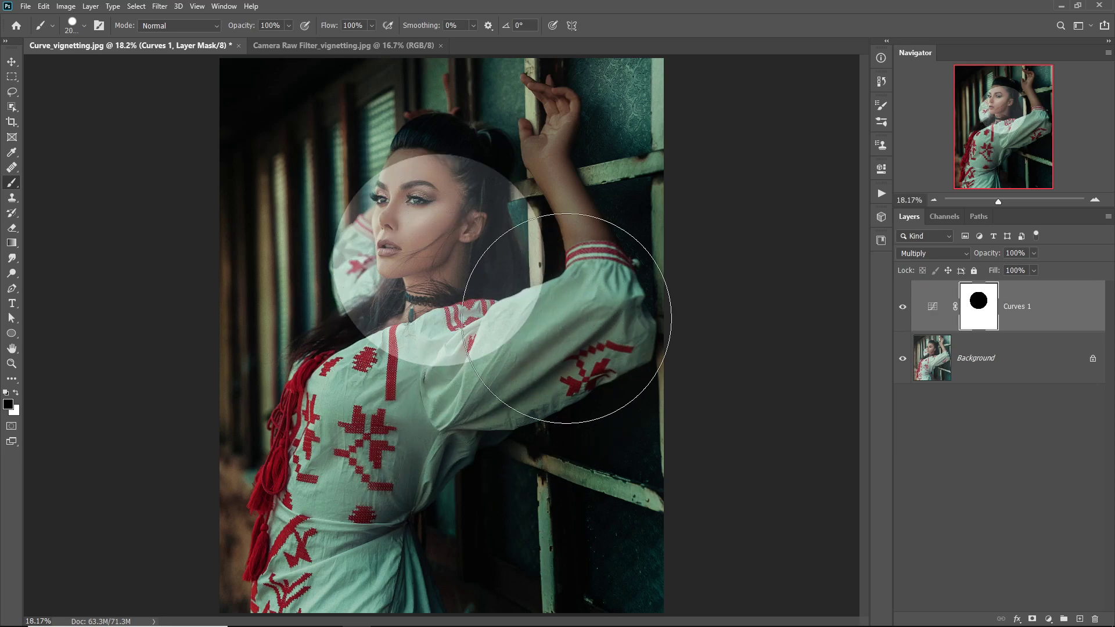
# Free-transform the mask's black circle into a tall ellipse, about 297% high and rotated about 15°, following the woman's body
pyautogui.hotkey('ctrl', '-')
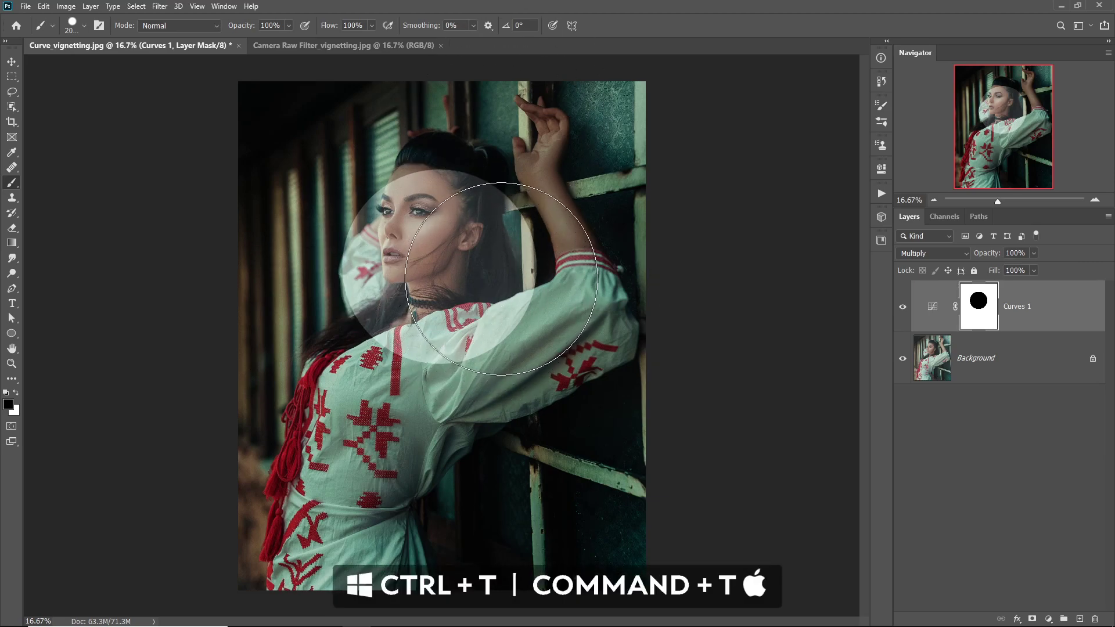
pyautogui.hotkey('ctrl', 't')
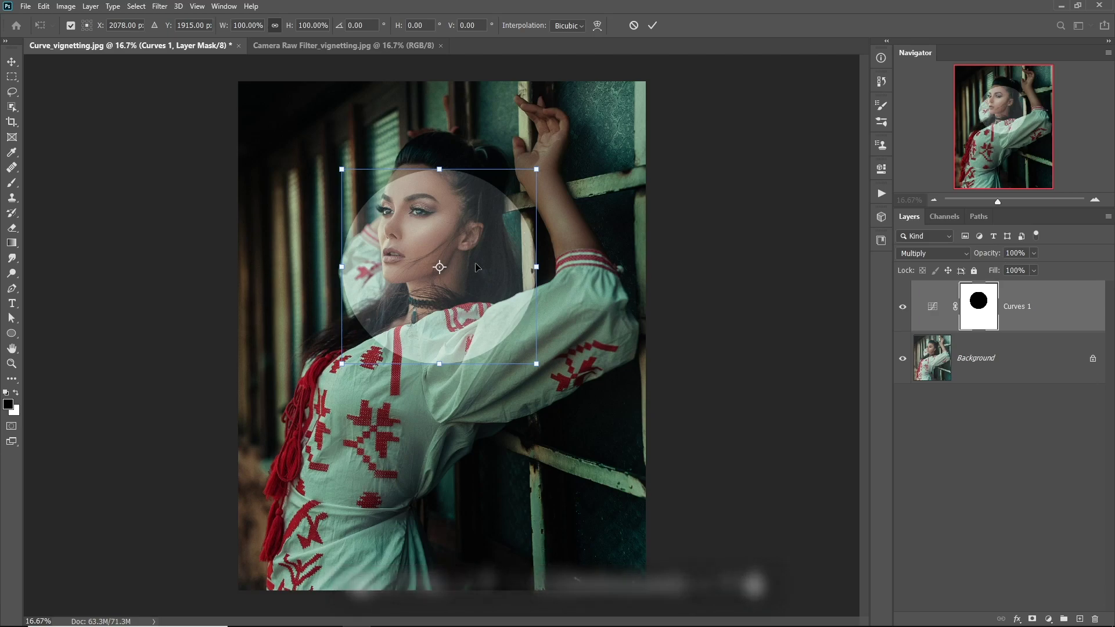
pyautogui.hotkey('ctrl', '-')
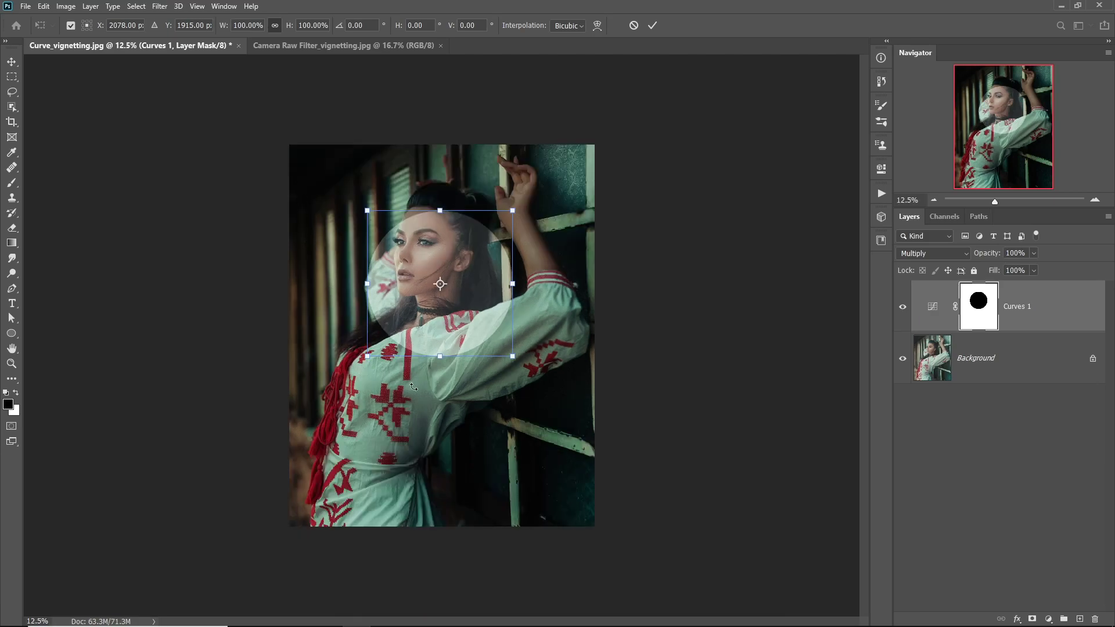
pyautogui.moveTo(438, 358); pyautogui.dragTo(439, 539)
pyautogui.moveTo(439, 210); pyautogui.dragTo(453, 140)
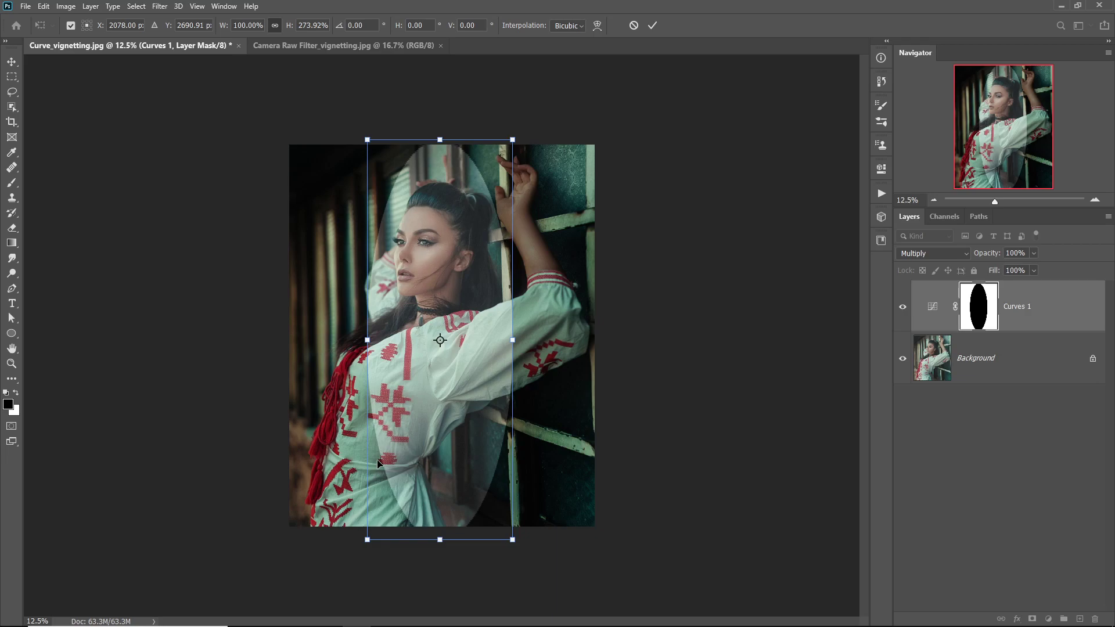
pyautogui.moveTo(534, 281); pyautogui.dragTo(545, 308)
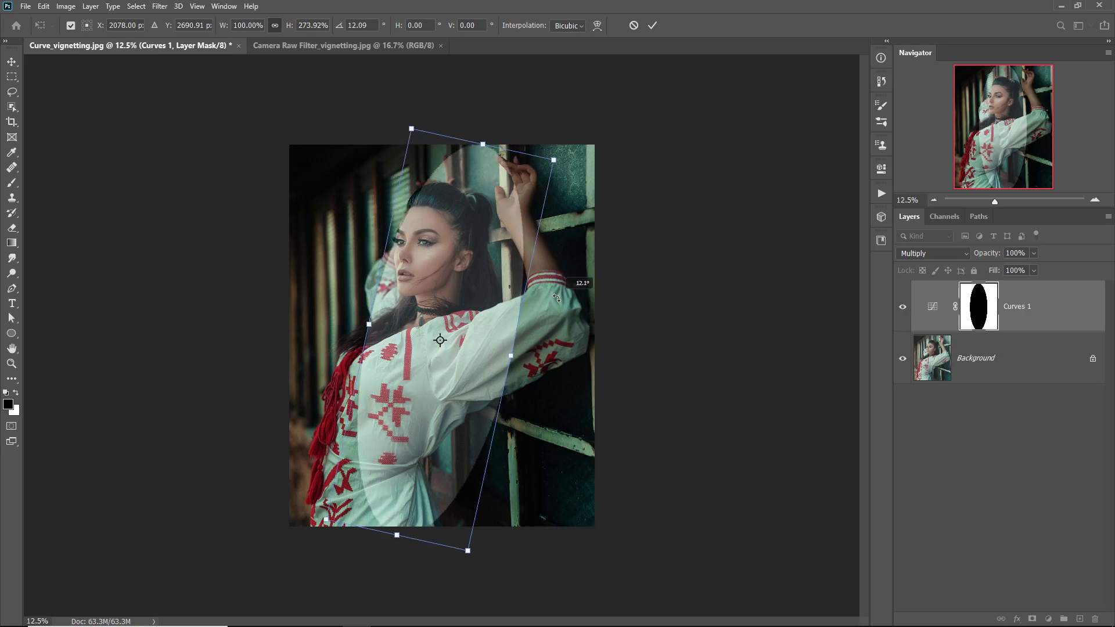
pyautogui.moveTo(417, 431); pyautogui.dragTo(390, 449)
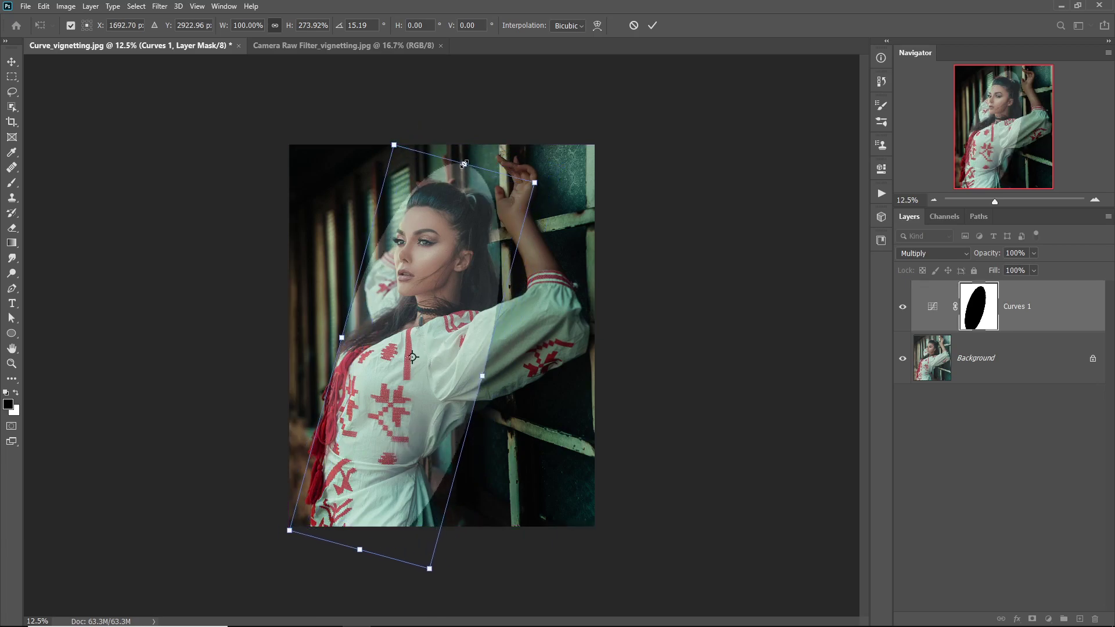
pyautogui.moveTo(464, 164); pyautogui.dragTo(464, 152)
pyautogui.moveTo(360, 550); pyautogui.dragTo(355, 567)
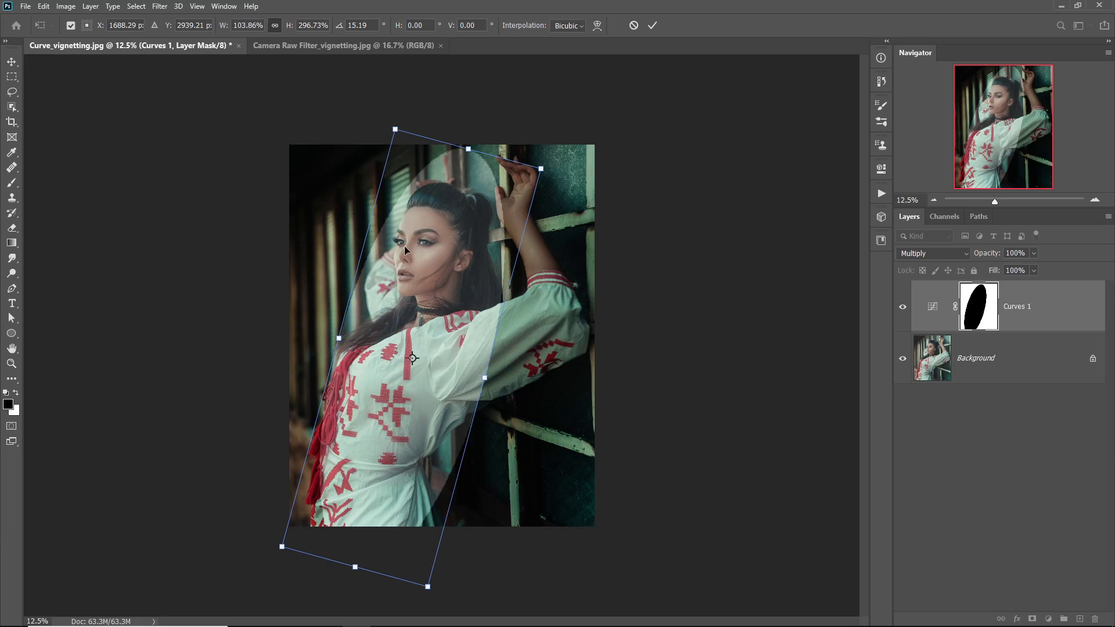
# Distort the mask's ellipse by pulling its upper corners and lower-left corner outward and its lower-right corner slightly inward
pyautogui.rightClick(420, 315)
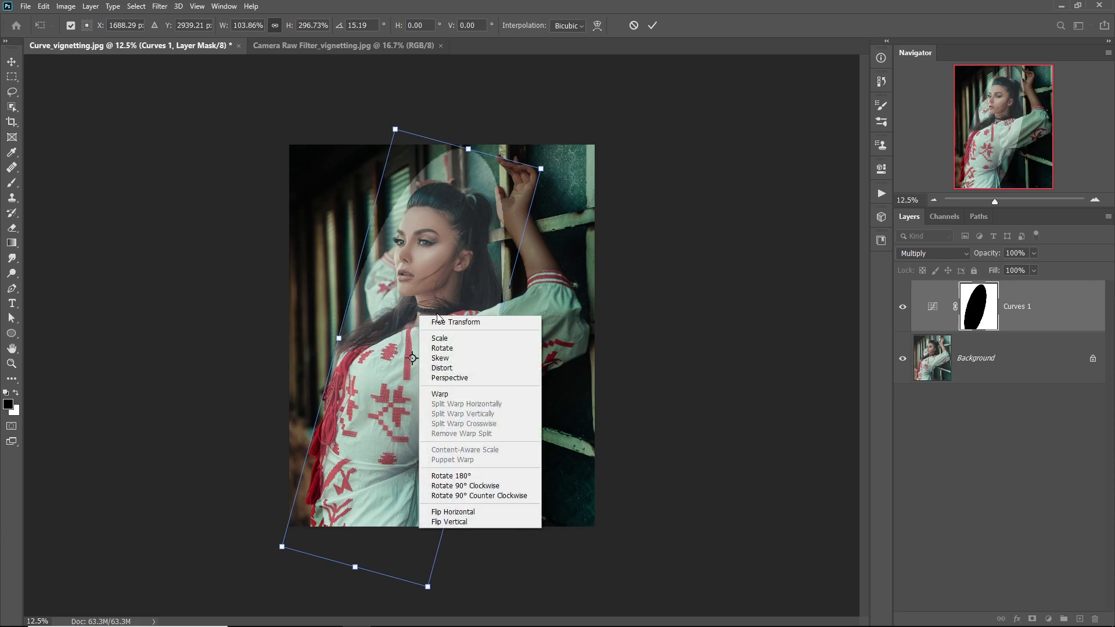
pyautogui.click(446, 369)
pyautogui.moveTo(395, 129)
pyautogui.mouseDown()
pyautogui.moveTo(409, 132)
pyautogui.moveTo(405, 123)
pyautogui.mouseUp()
pyautogui.moveTo(288, 545); pyautogui.dragTo(258, 577)
pyautogui.moveTo(332, 352); pyautogui.dragTo(330, 353)
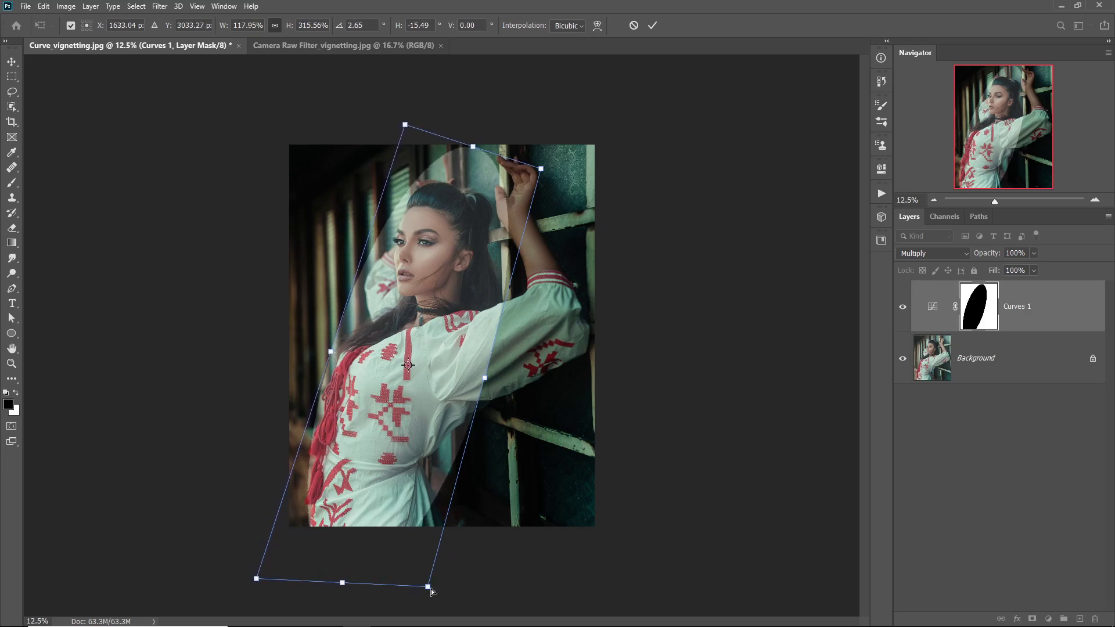
pyautogui.moveTo(427, 588); pyautogui.dragTo(418, 584)
pyautogui.moveTo(542, 167); pyautogui.dragTo(560, 105)
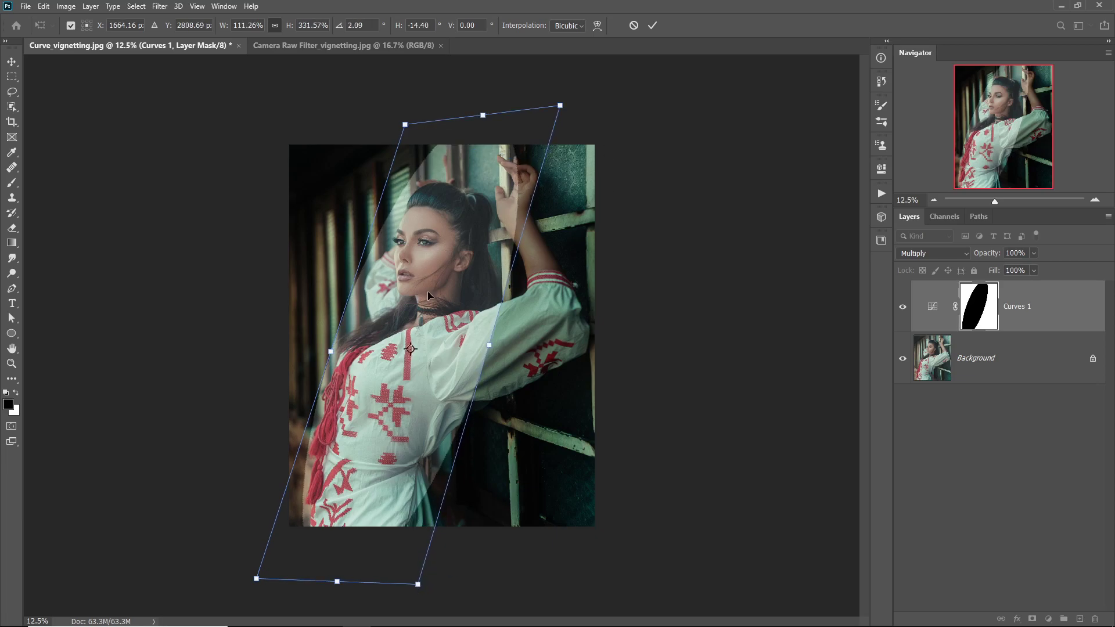
# Warp the right edge of the mask shape outward over the raised arm and sleeve, and apply the transformation
pyautogui.rightClick(426, 294)
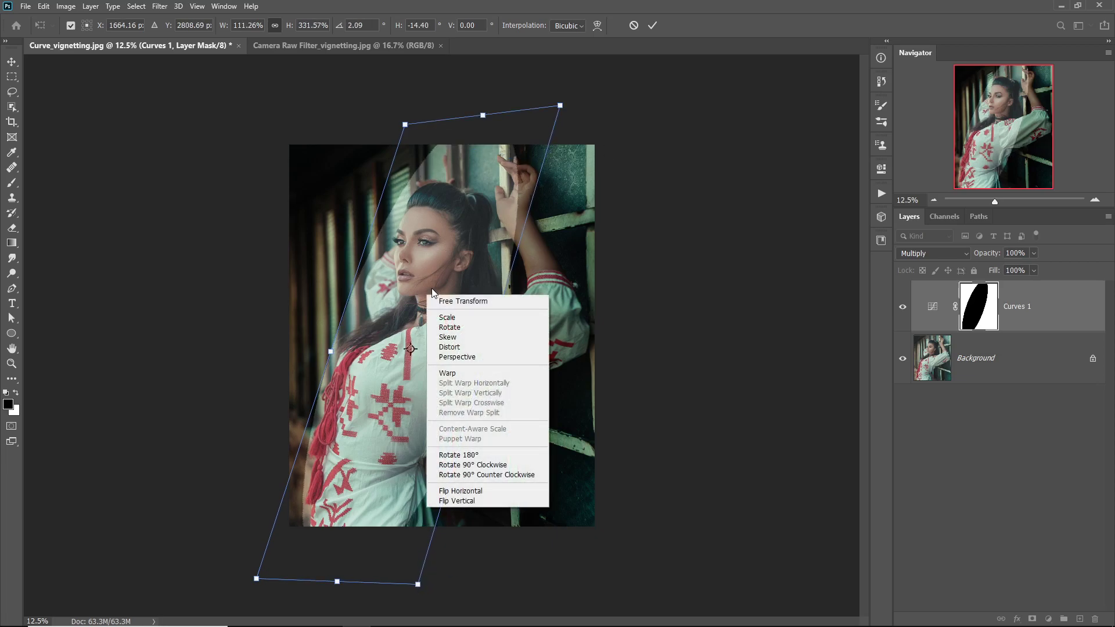
pyautogui.click(452, 374)
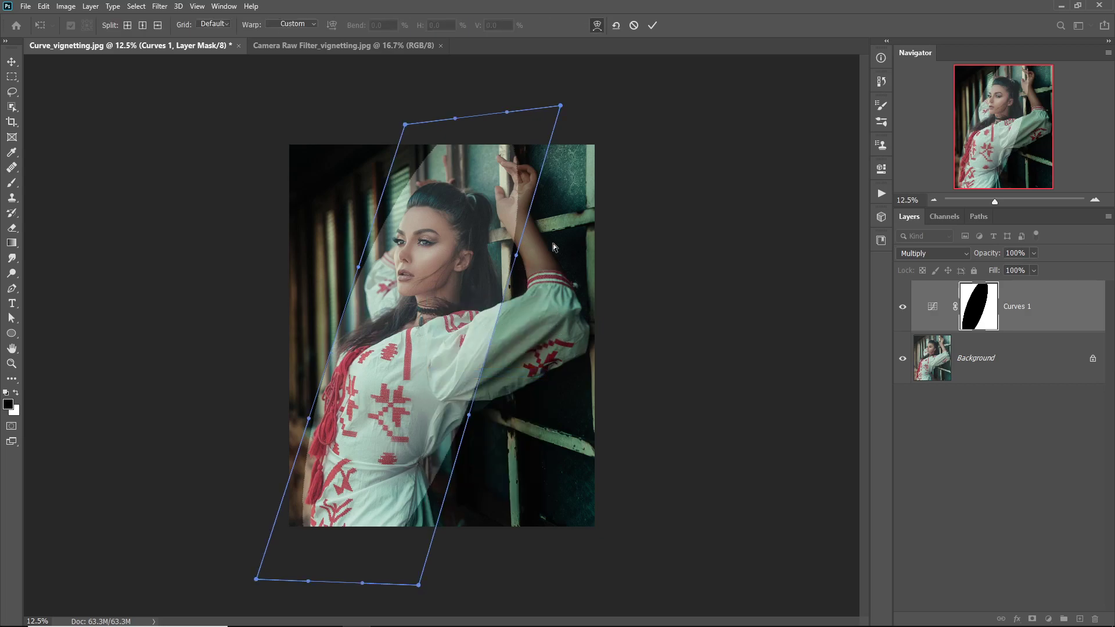
pyautogui.moveTo(518, 256); pyautogui.dragTo(587, 278)
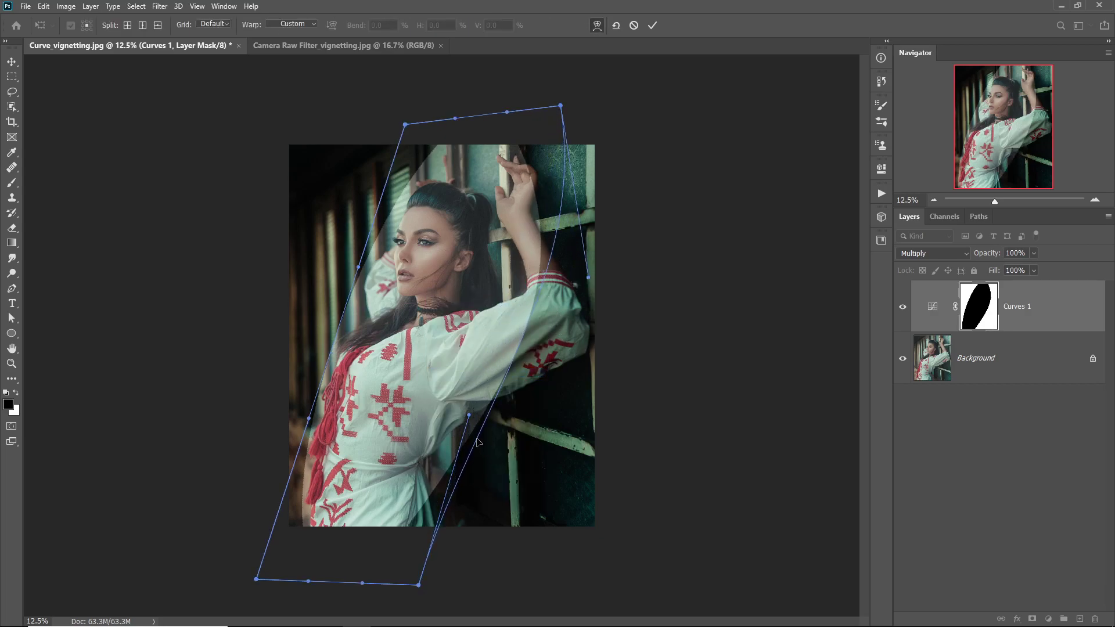
pyautogui.moveTo(469, 416); pyautogui.dragTo(476, 451)
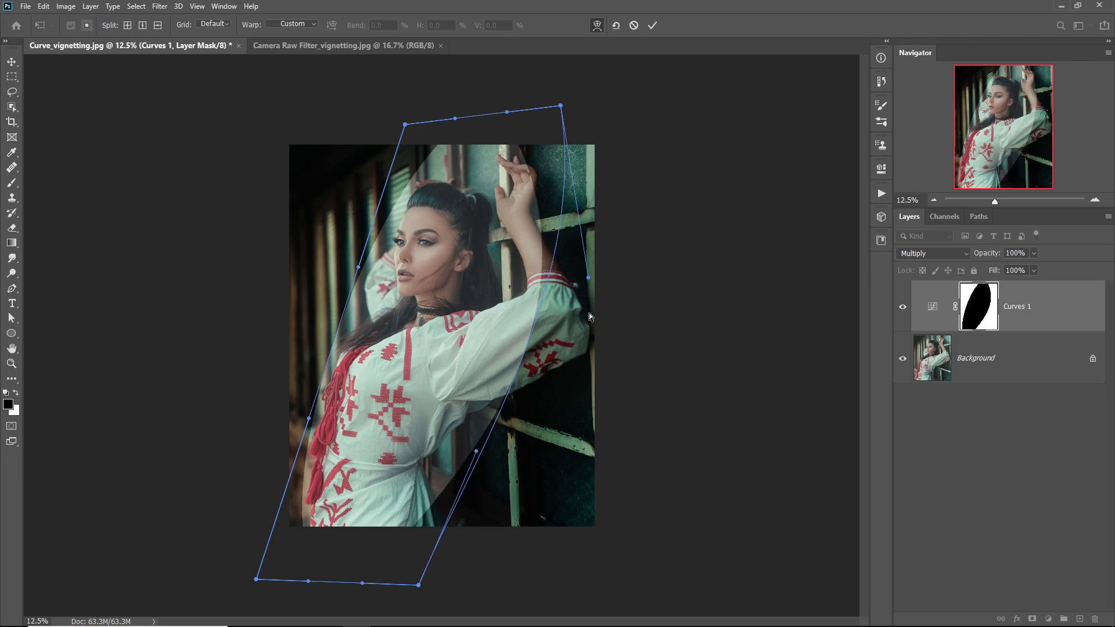
pyautogui.moveTo(589, 279); pyautogui.dragTo(603, 298)
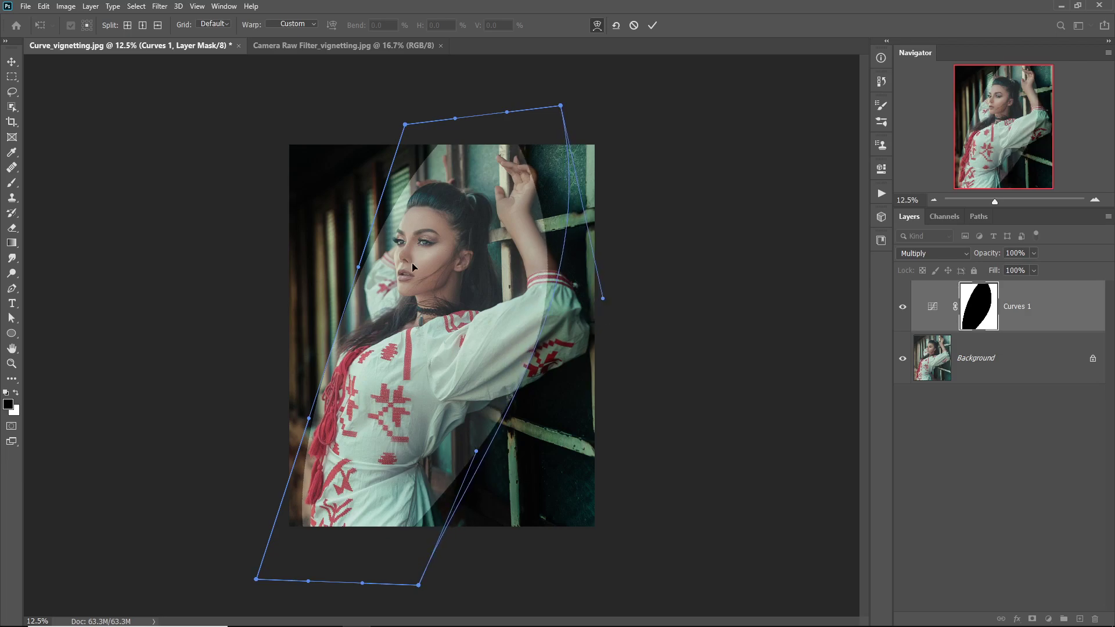
pyautogui.click(652, 25)
pyautogui.press('b')
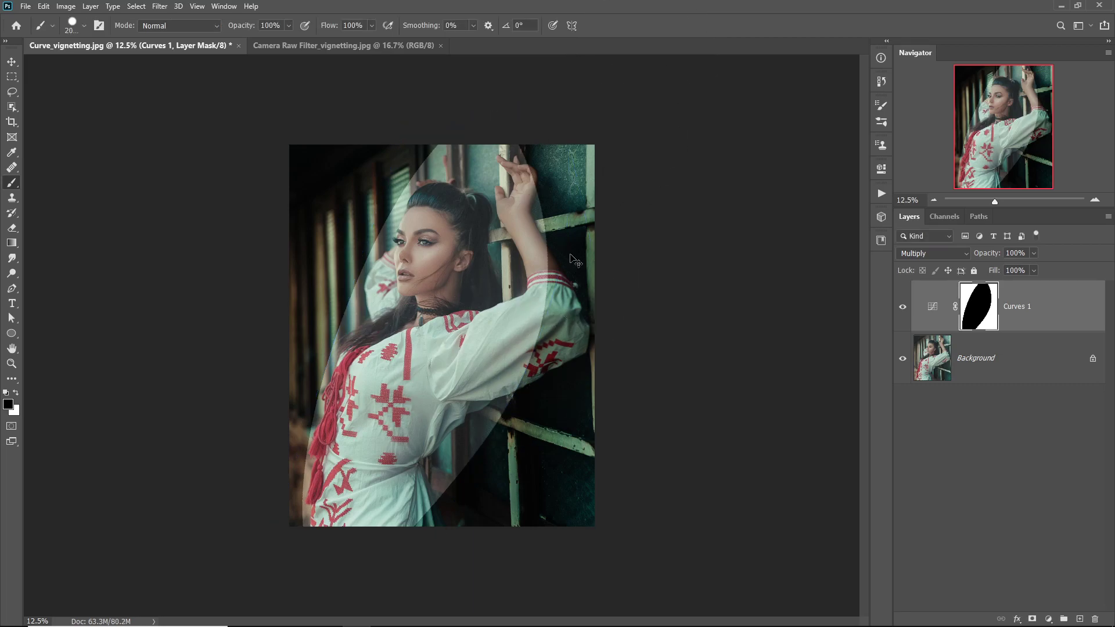
pyautogui.hotkey('ctrl', '+')
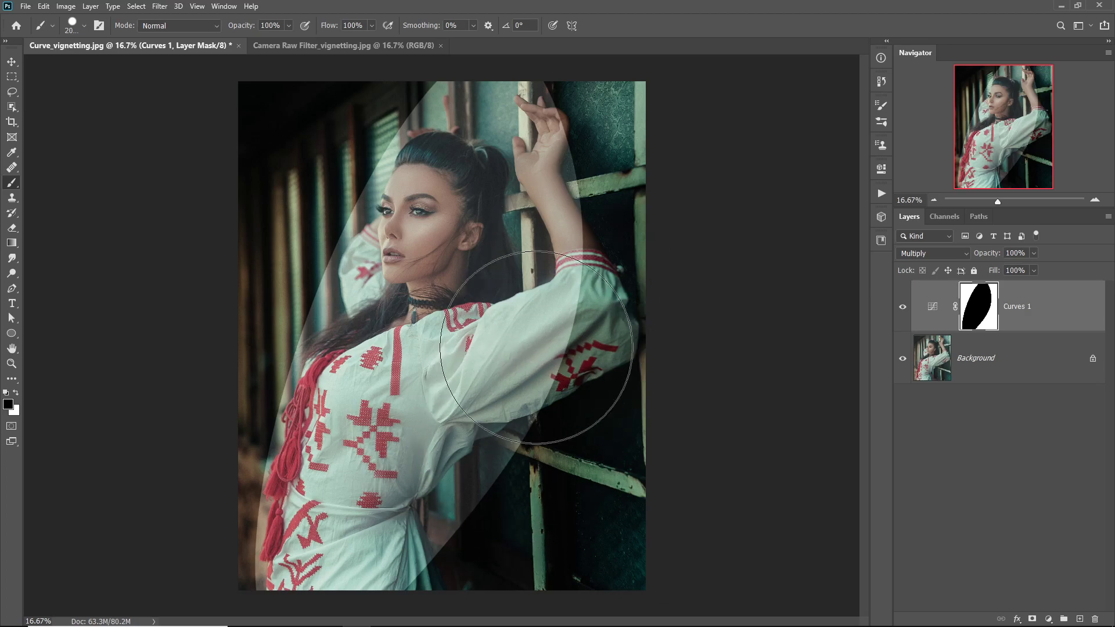
pyautogui.hotkey('ctrl', '-')
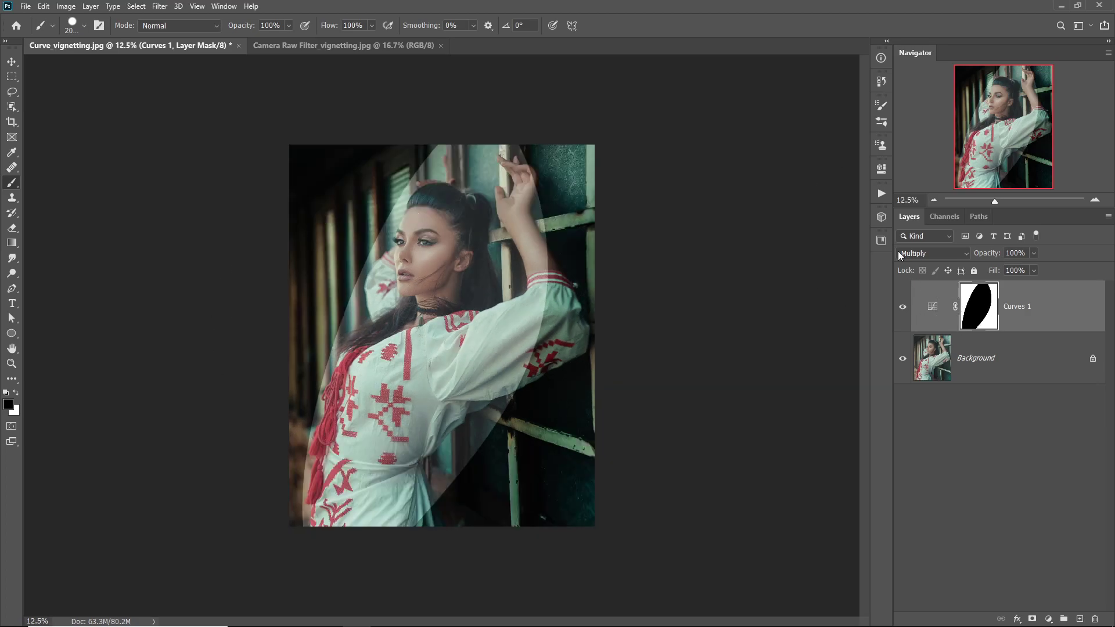
# Feather the Curves 1 layer mask to about 517.8 px to soften the vignette's edge
pyautogui.click(880, 170)
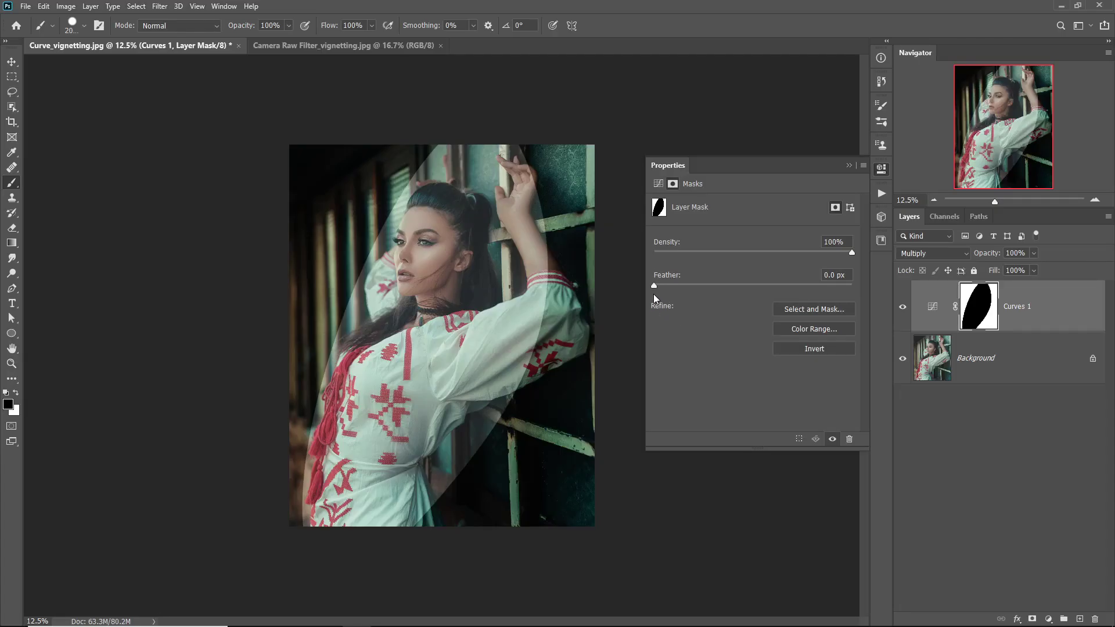
pyautogui.moveTo(654, 284); pyautogui.dragTo(829, 286)
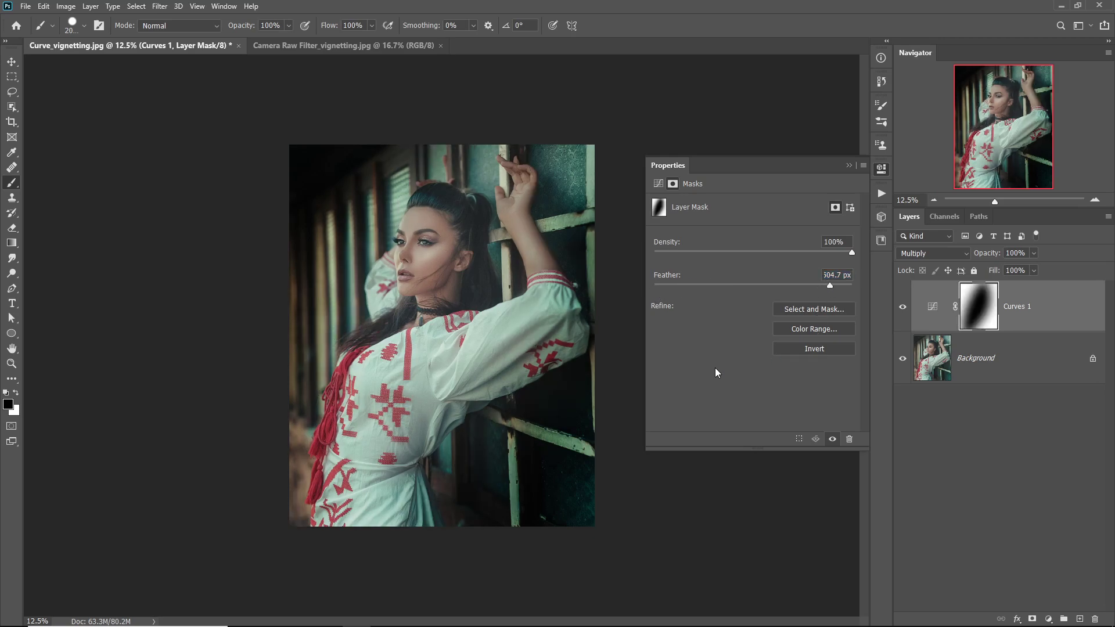
pyautogui.click(833, 288)
pyautogui.moveTo(833, 287); pyautogui.dragTo(831, 286)
pyautogui.click(830, 287)
pyautogui.click(881, 170)
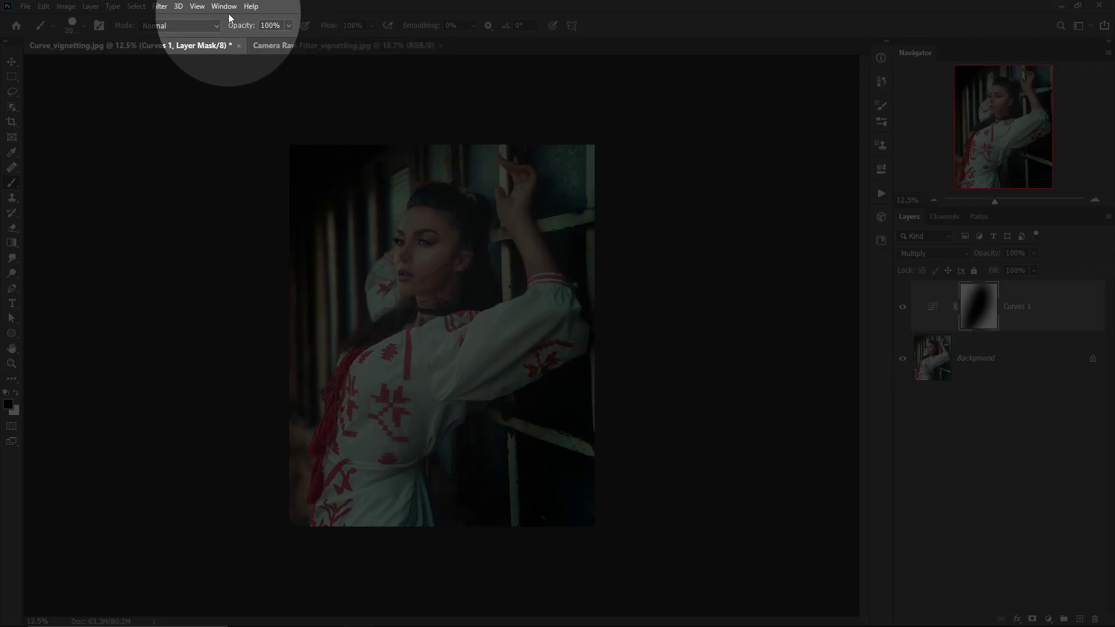
# Bring up the layer mask's properties again to view the Feather setting, and hide them
pyautogui.click(225, 7)
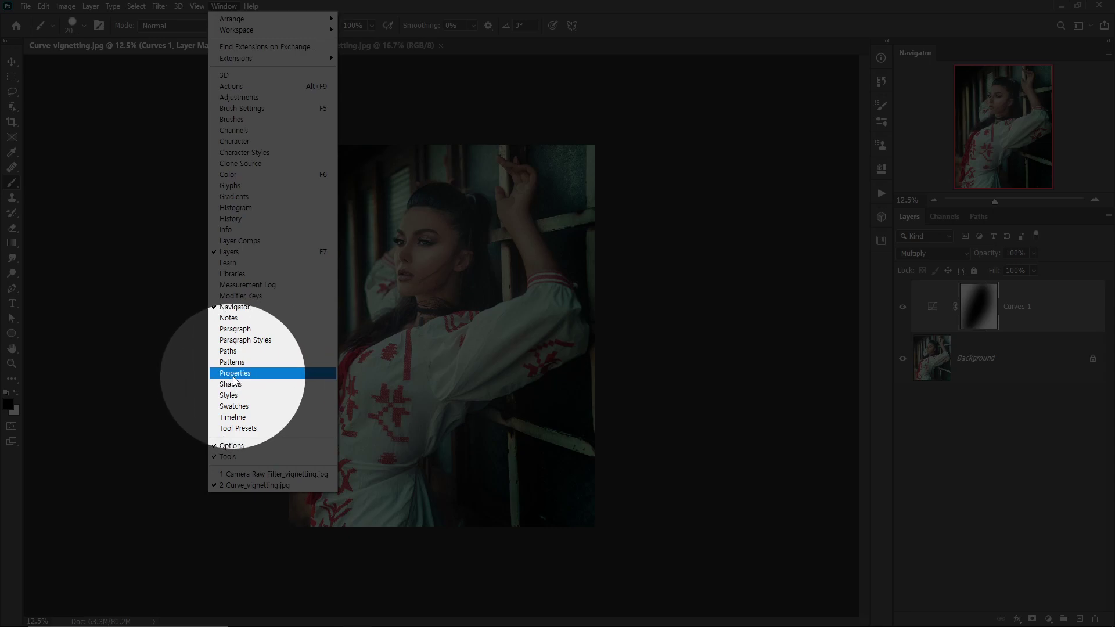
pyautogui.click(248, 373)
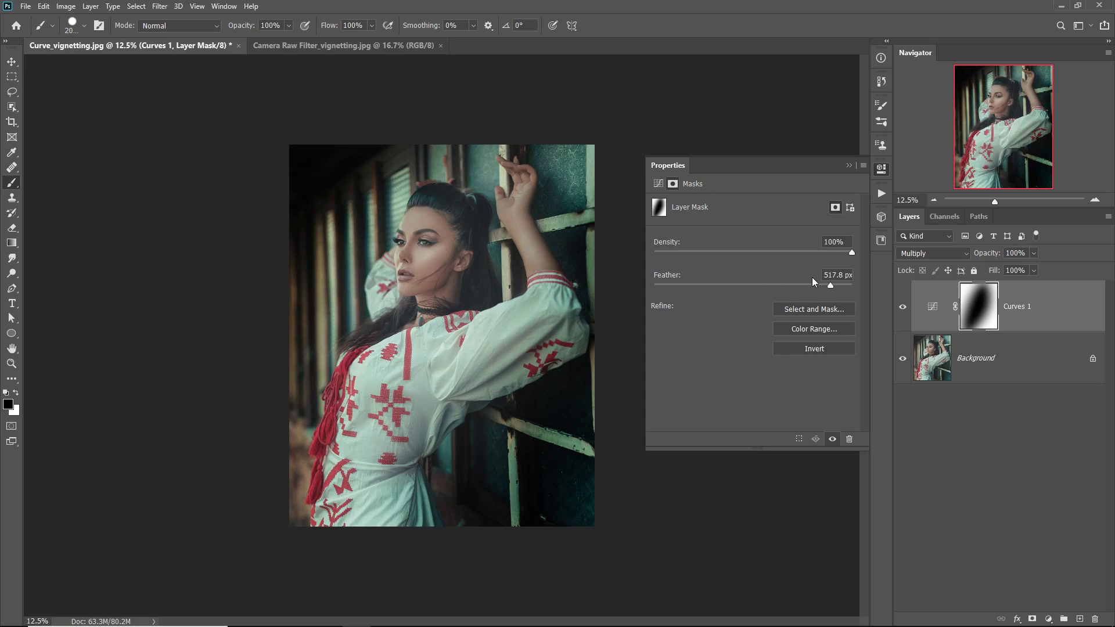
pyautogui.click(880, 169)
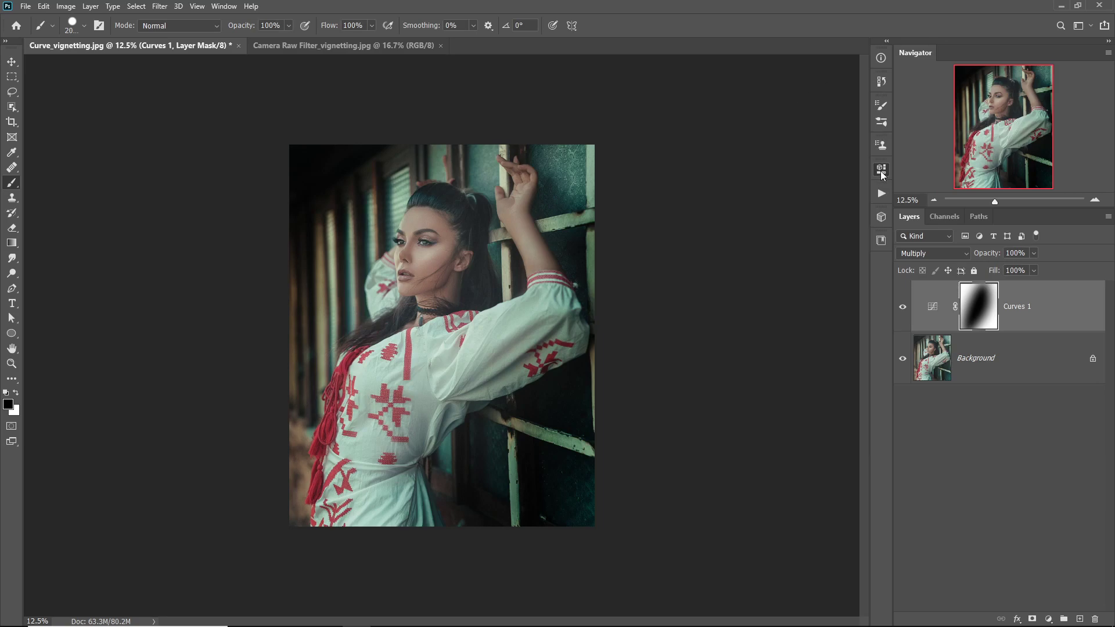
# Compare the photo with and without the Curves 1 layer and examine the vignette's transition around the woman up close
pyautogui.click(903, 311)
pyautogui.click(903, 312)
pyautogui.scroll(2, 442, 335)
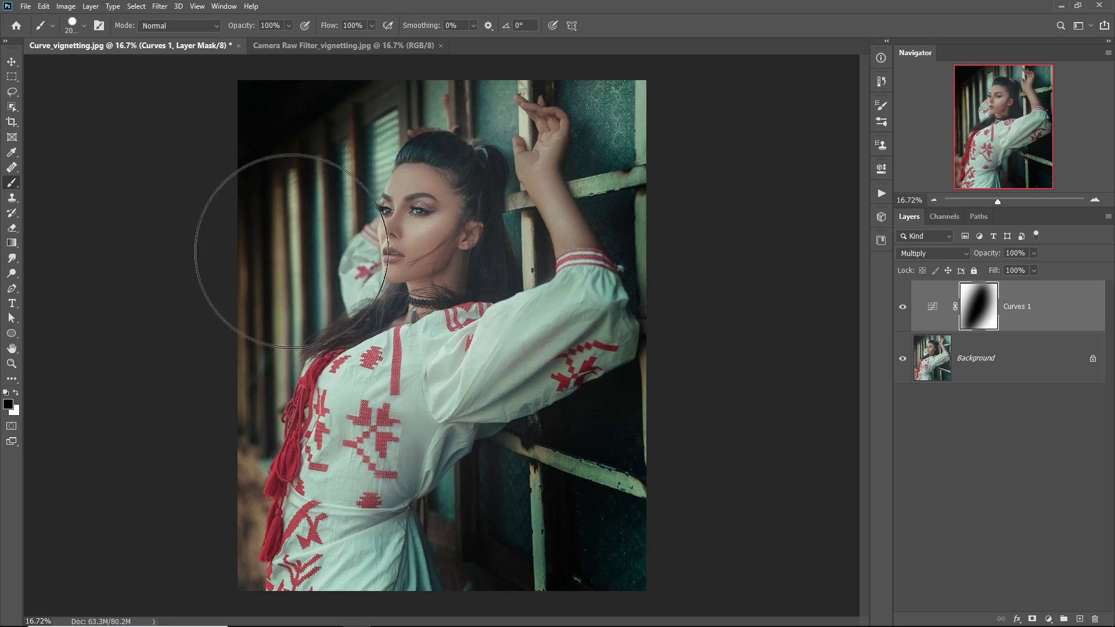
pyautogui.scroll(2, 348, 247)
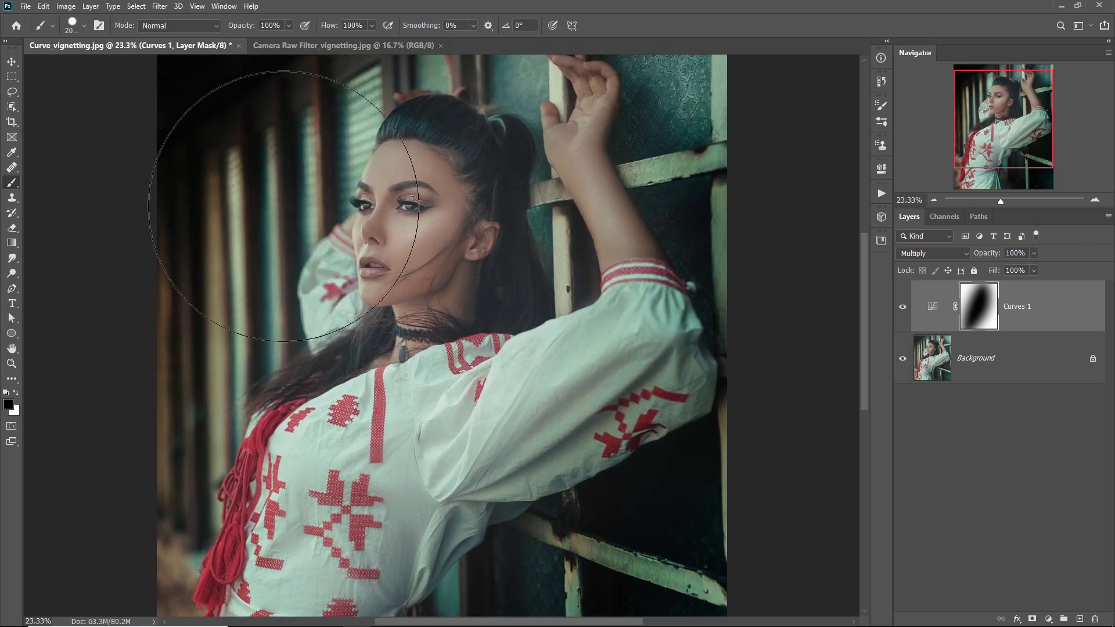
pyautogui.press('v')
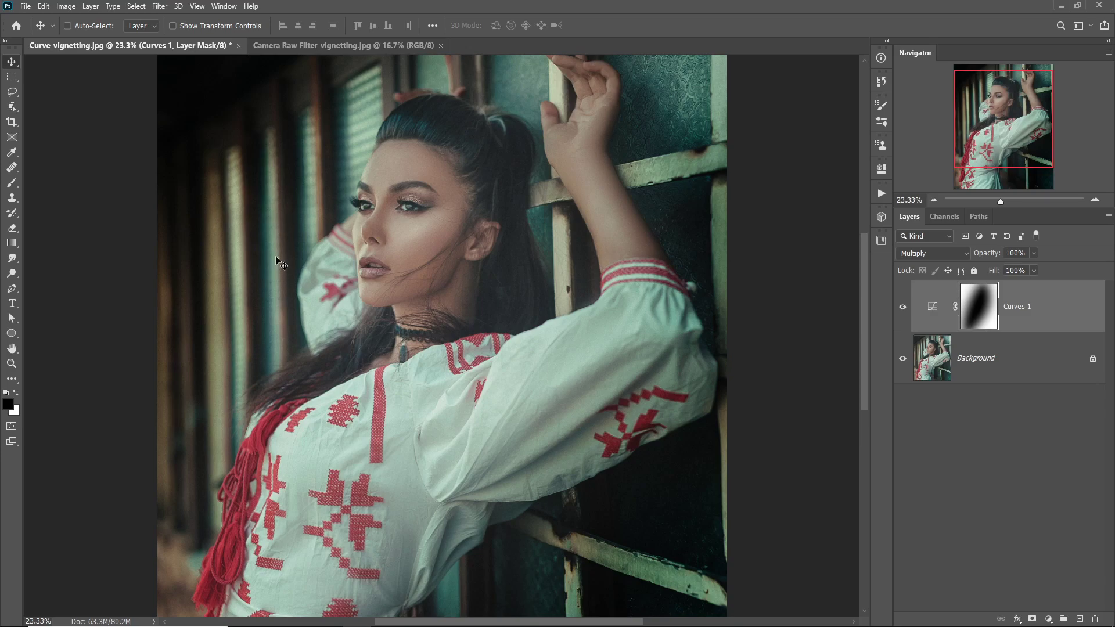
pyautogui.moveTo(517, 396); pyautogui.dragTo(482, 311)
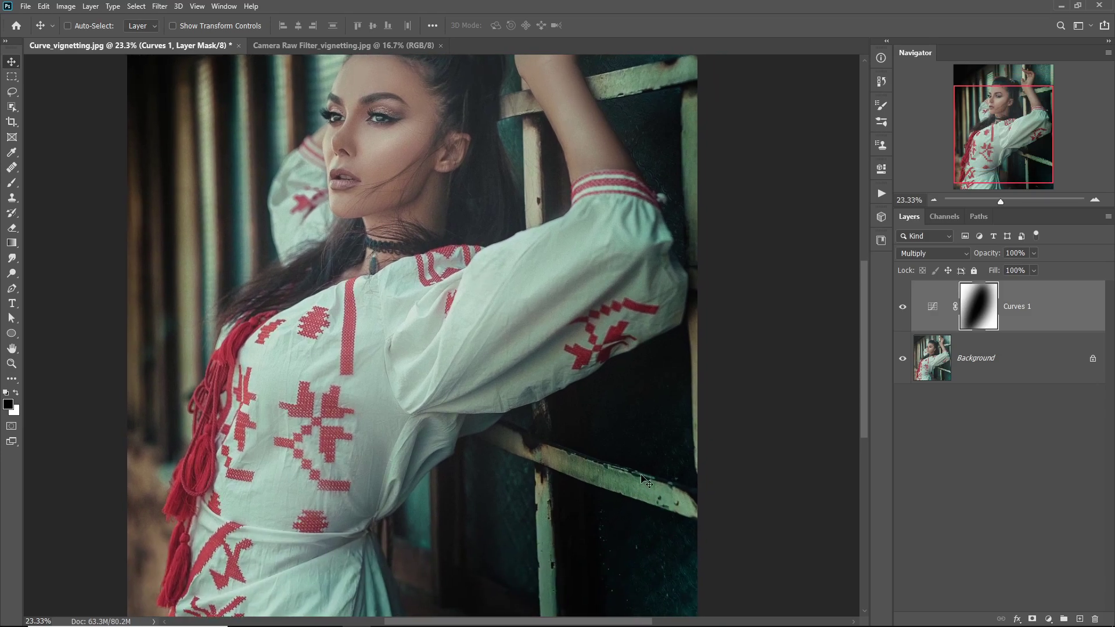
pyautogui.moveTo(471, 259); pyautogui.dragTo(520, 317)
pyautogui.scroll(-2, 505, 274)
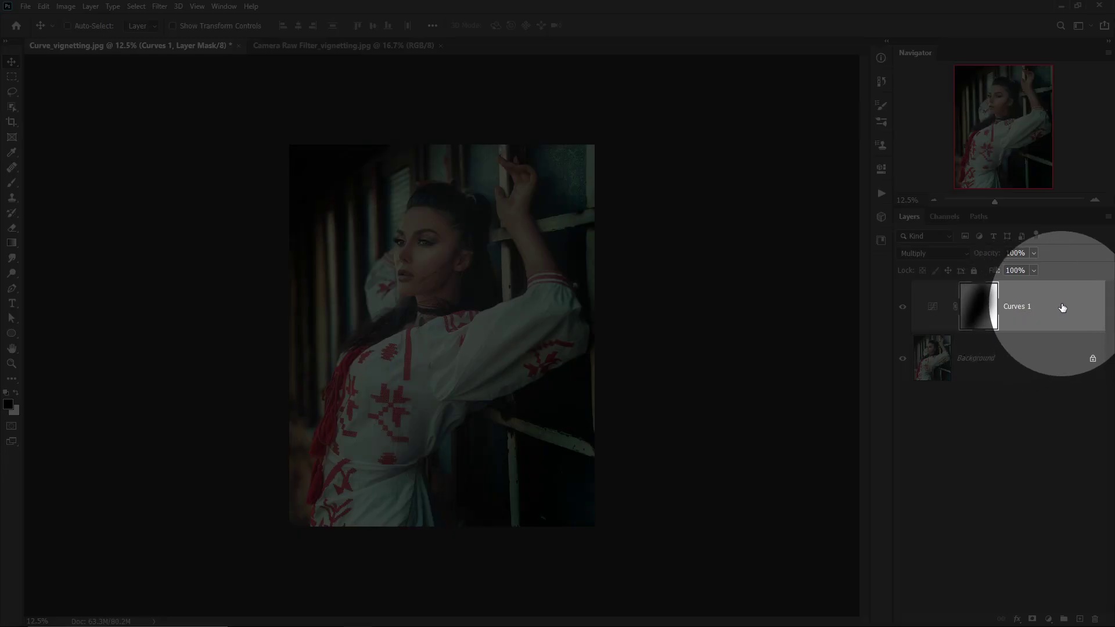
# Set the Blend If highlight limit for the underlying layer to 166 in the Curves 1 layer's blending options
pyautogui.doubleClick(1062, 308)
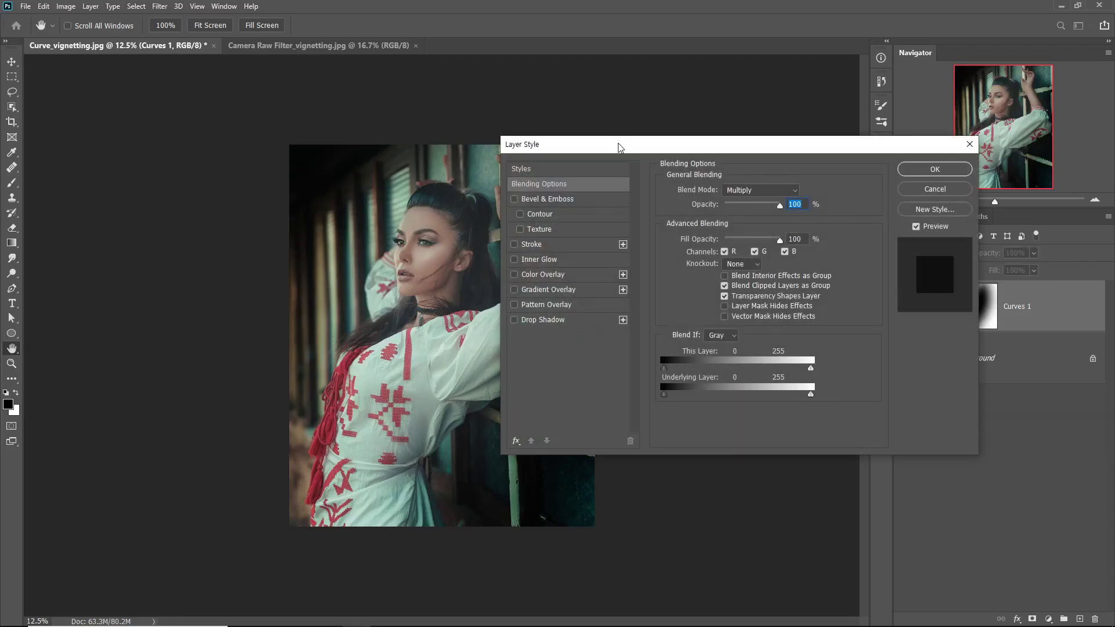
pyautogui.moveTo(619, 144); pyautogui.dragTo(643, 142)
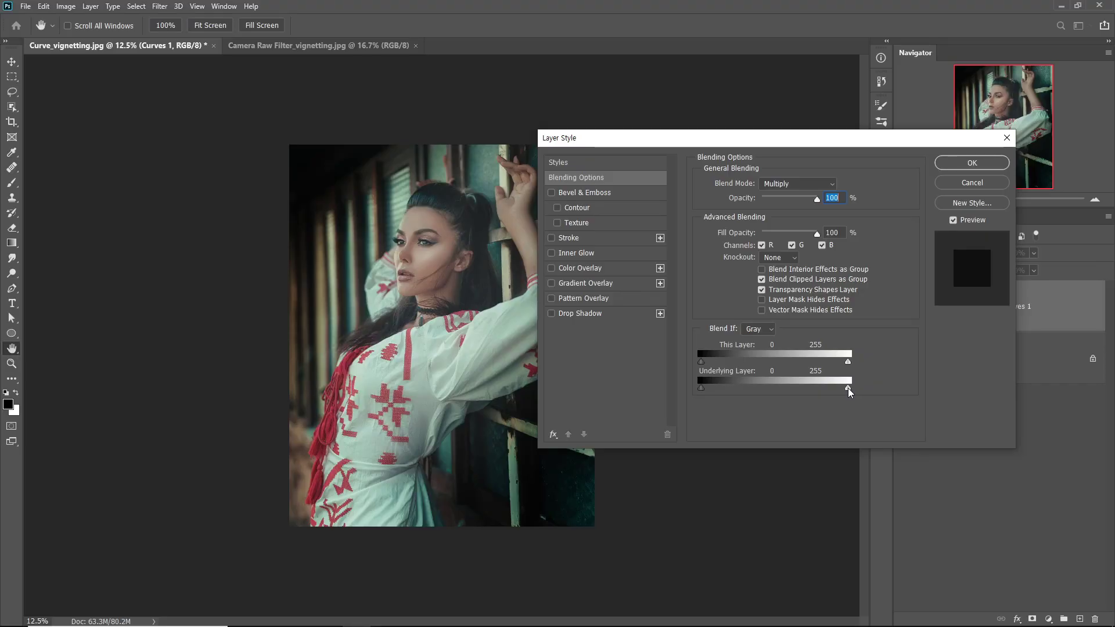
pyautogui.moveTo(848, 392); pyautogui.dragTo(797, 389)
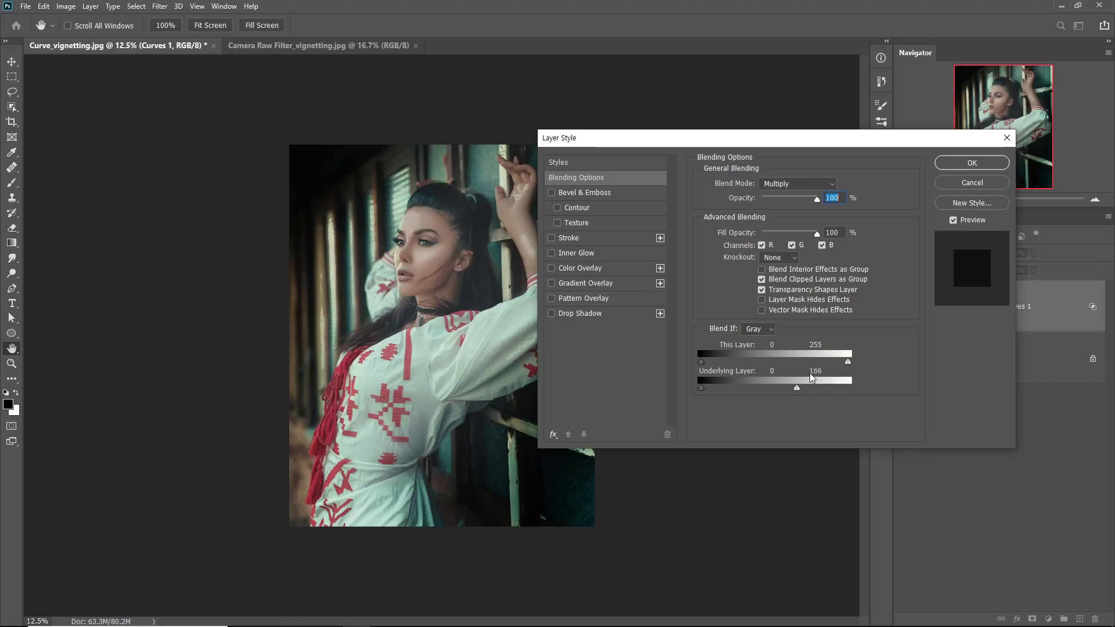
pyautogui.hotkey('ctrl', '+')
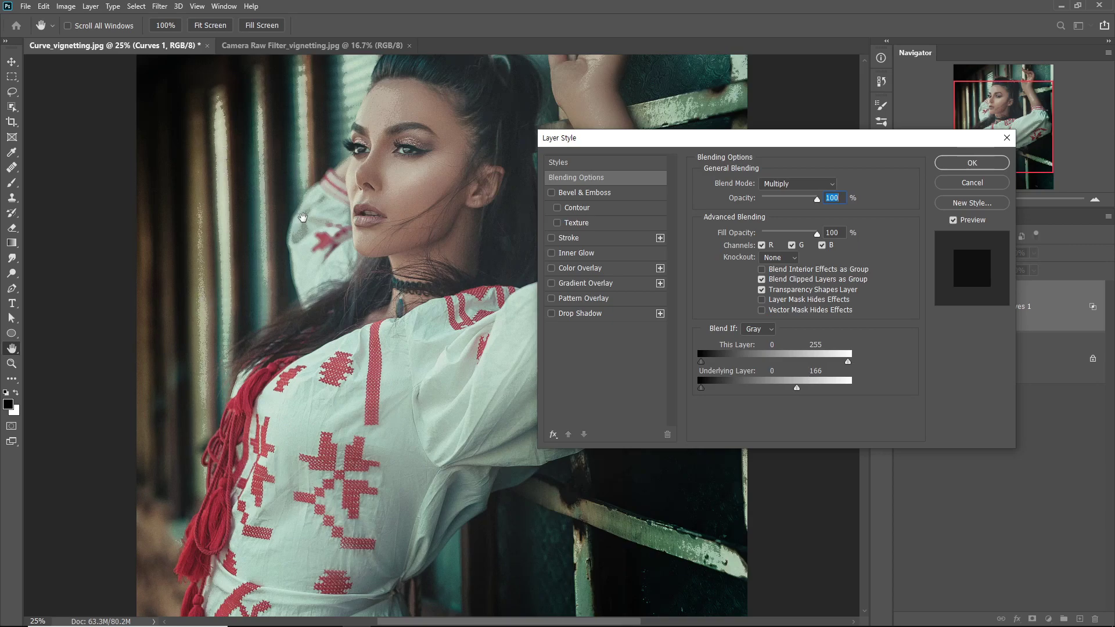
pyautogui.hotkey('ctrl', '-')
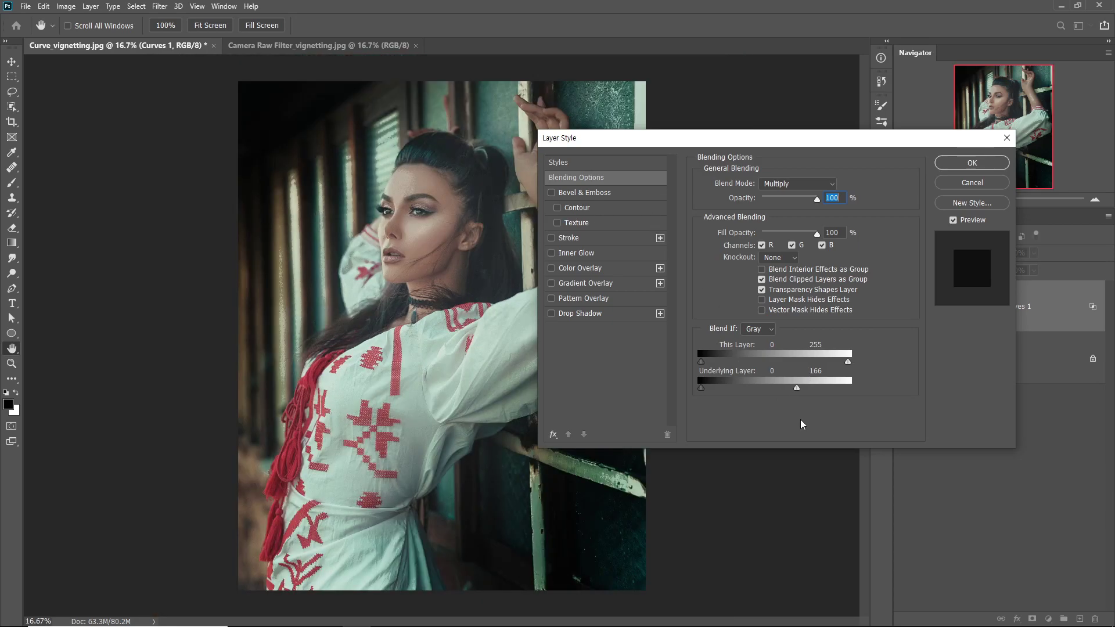
# Split the underlying layer's highlight limit into a gradual range ending at 212, fine-tune the range's start, and apply the blending options
pyautogui.press('alt')
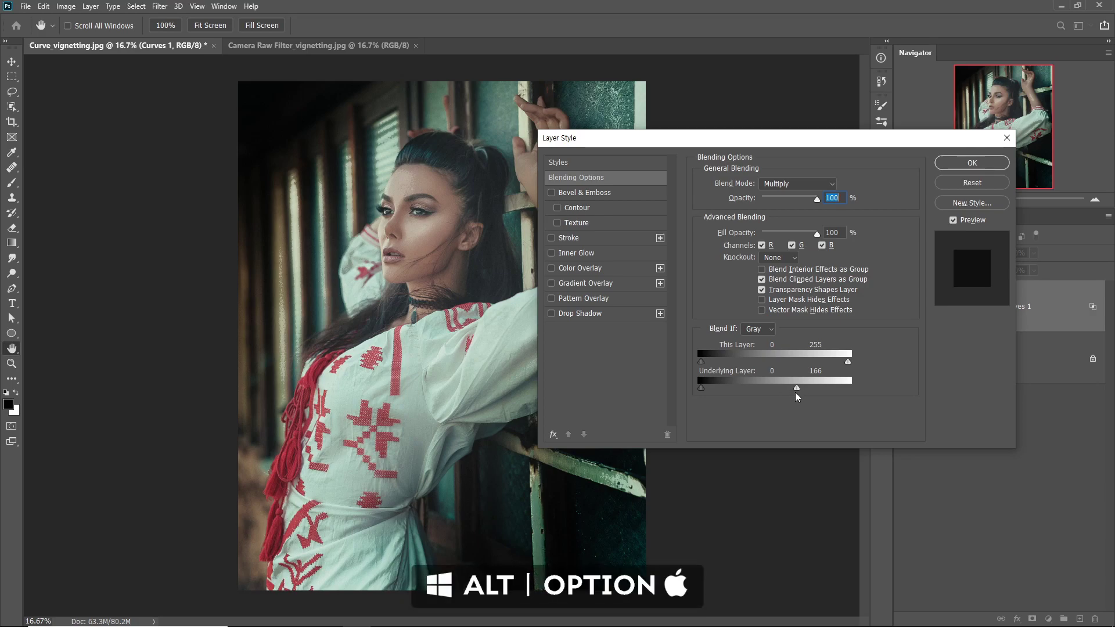
pyautogui.moveTo(799, 393); pyautogui.dragTo(825, 393)
pyautogui.moveTo(689, 137); pyautogui.dragTo(655, 173)
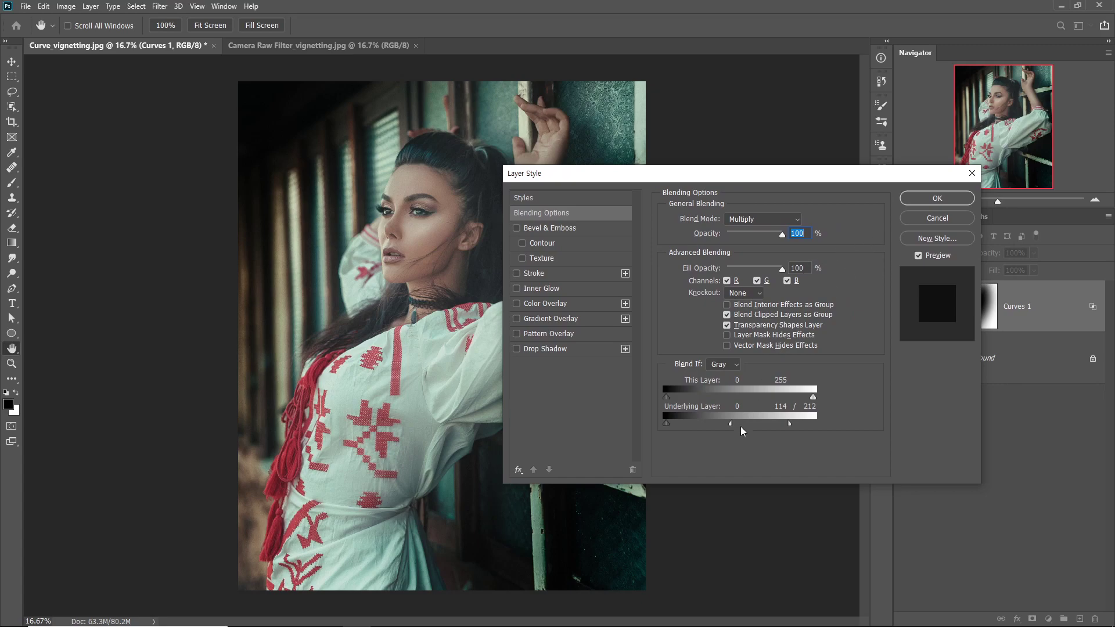
pyautogui.moveTo(733, 429); pyautogui.dragTo(740, 428)
pyautogui.click(937, 199)
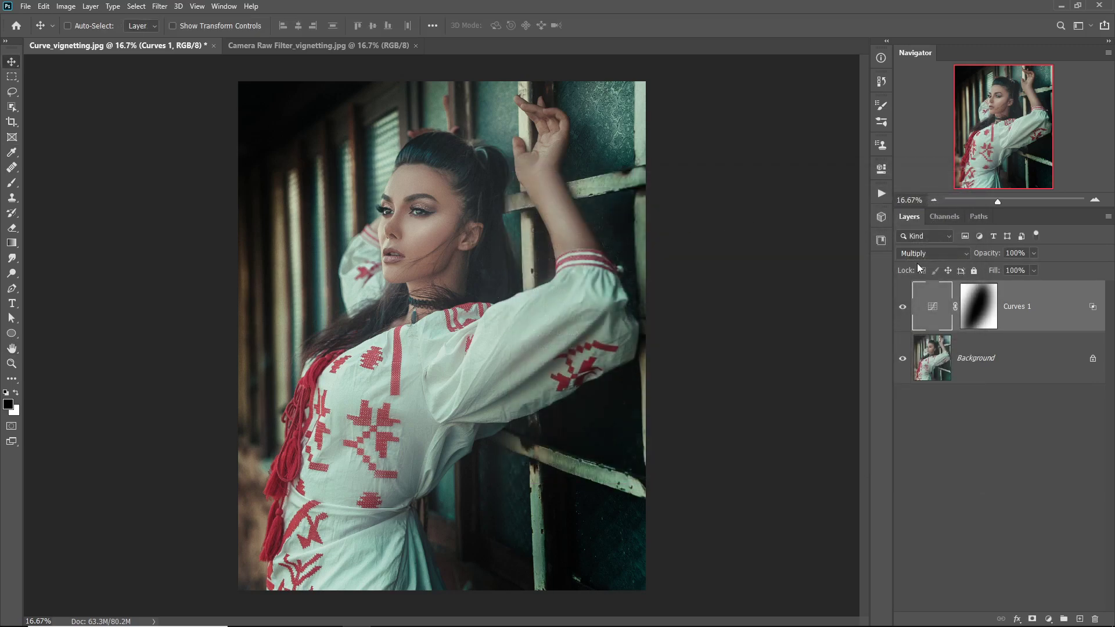
# Compare the photo with and without the Curves 1 layer to examine how the highlights are protected
pyautogui.click(907, 308)
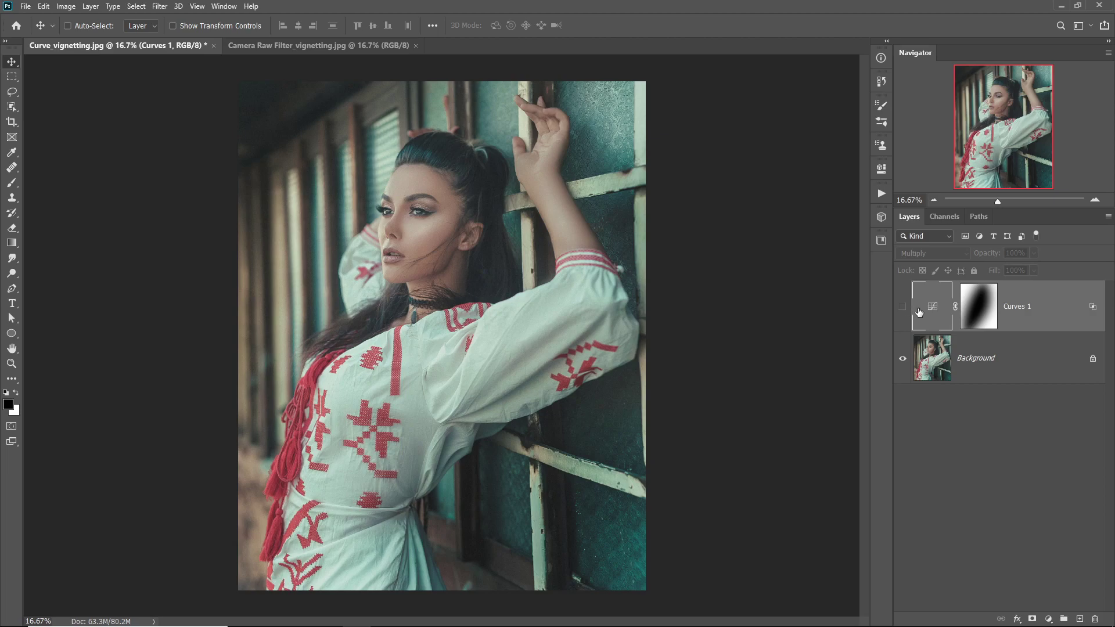
pyautogui.click(906, 311)
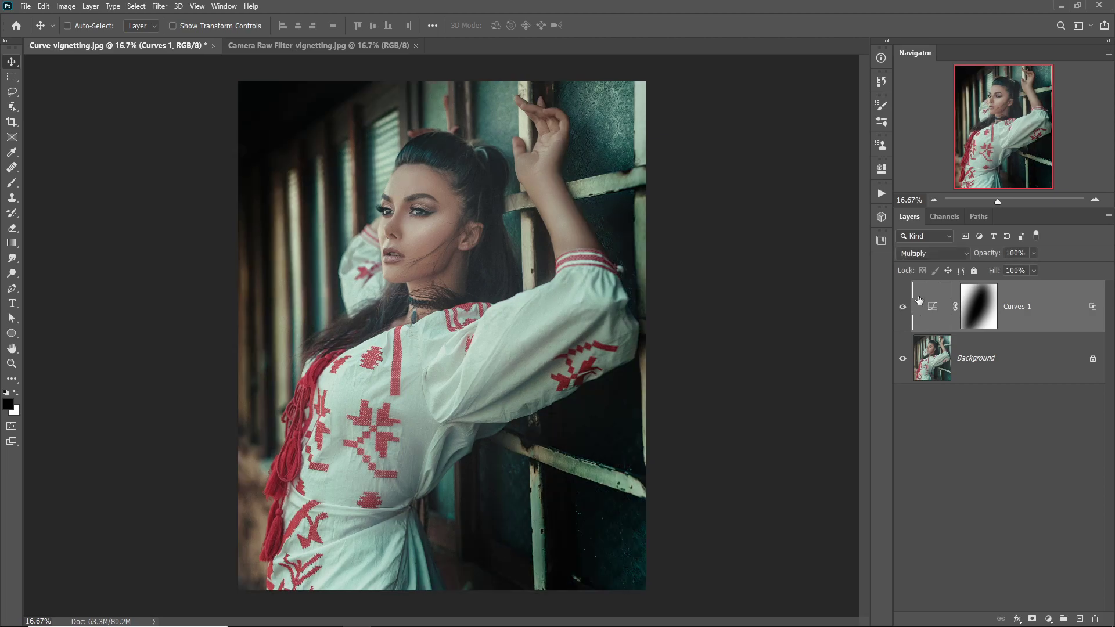
pyautogui.hotkey('ctrl', '-')
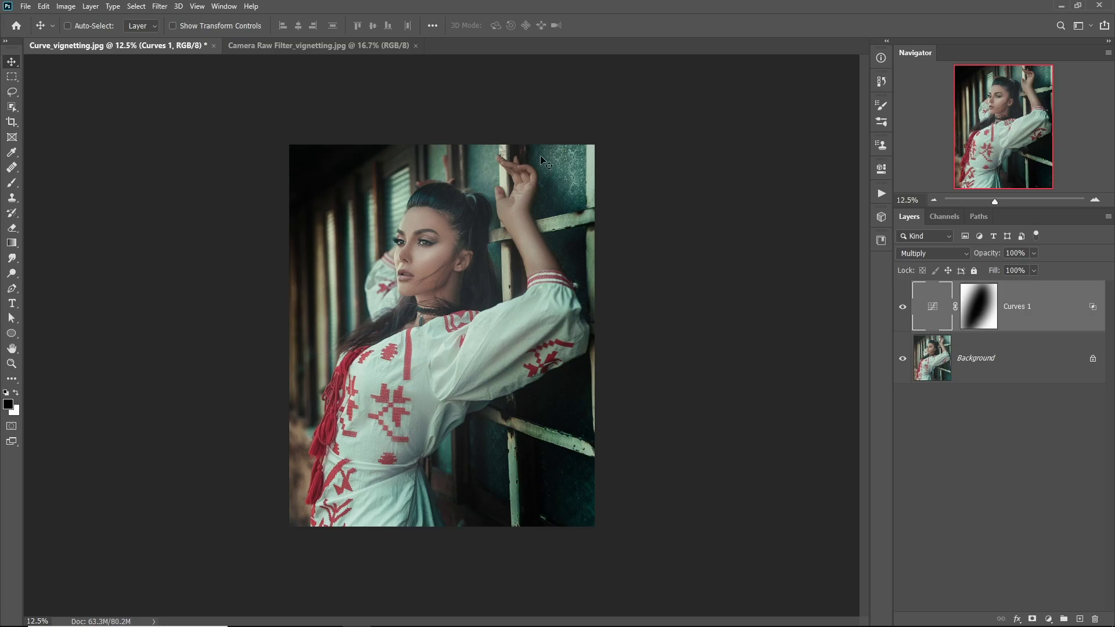
# Lower the Curves 1 layer's opacity to 65% and compare the photo with and without the layer
pyautogui.moveTo(994, 255); pyautogui.dragTo(1020, 264)
pyautogui.click(1007, 253)
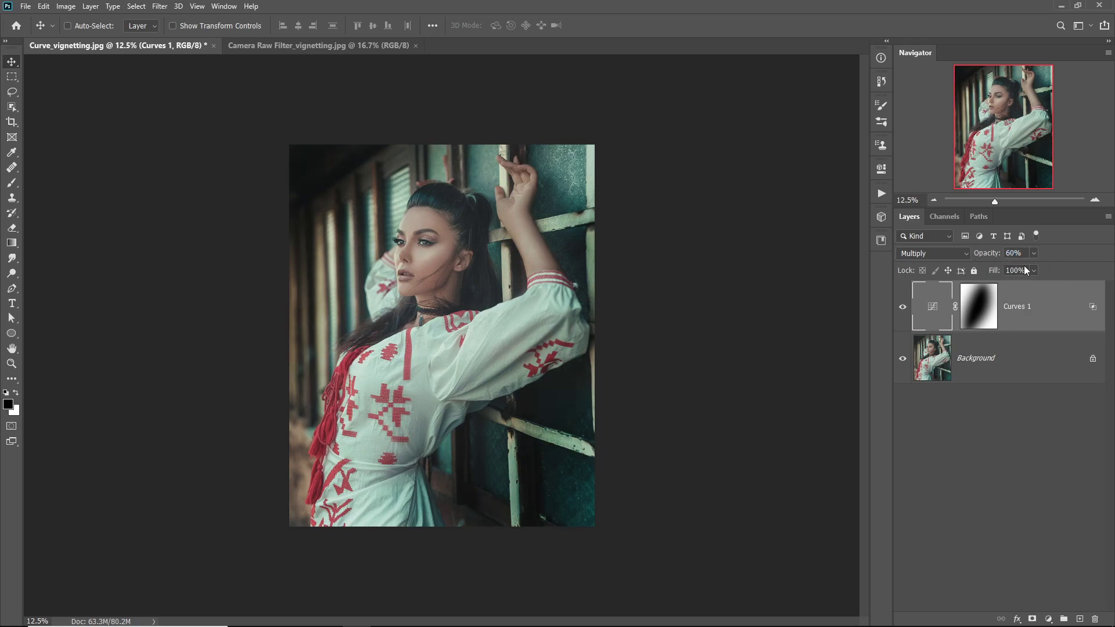
pyautogui.click(1020, 254)
pyautogui.click(903, 308)
pyautogui.click(903, 308)
# Duplicate the Curves 1 layer and clear the layer style from the copy
pyautogui.press('ctrl')
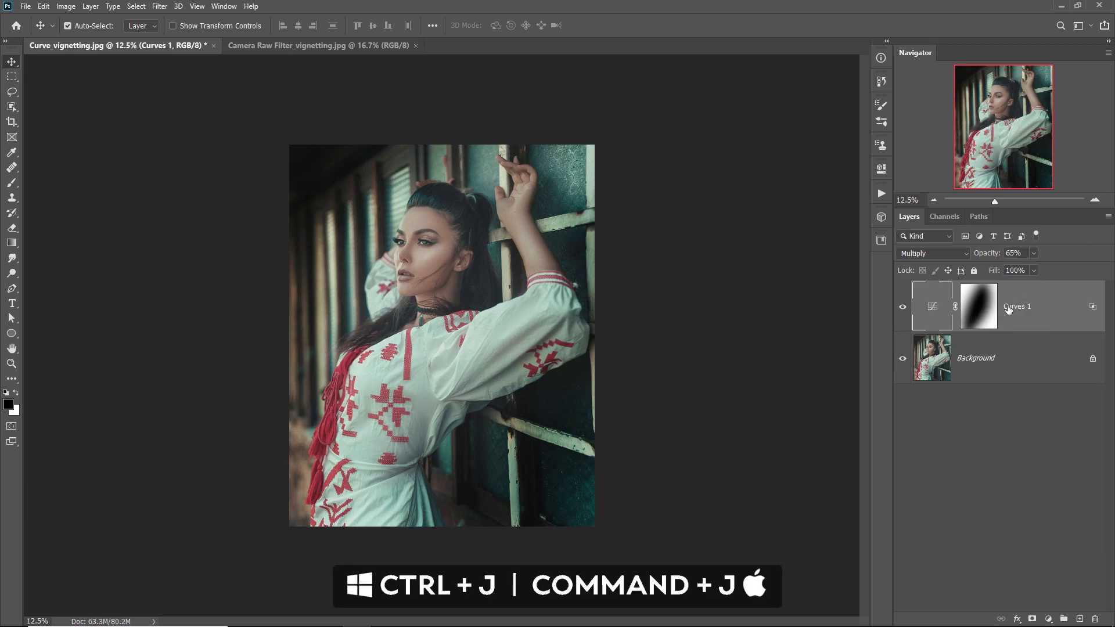
pyautogui.hotkey('ctrl', 'j')
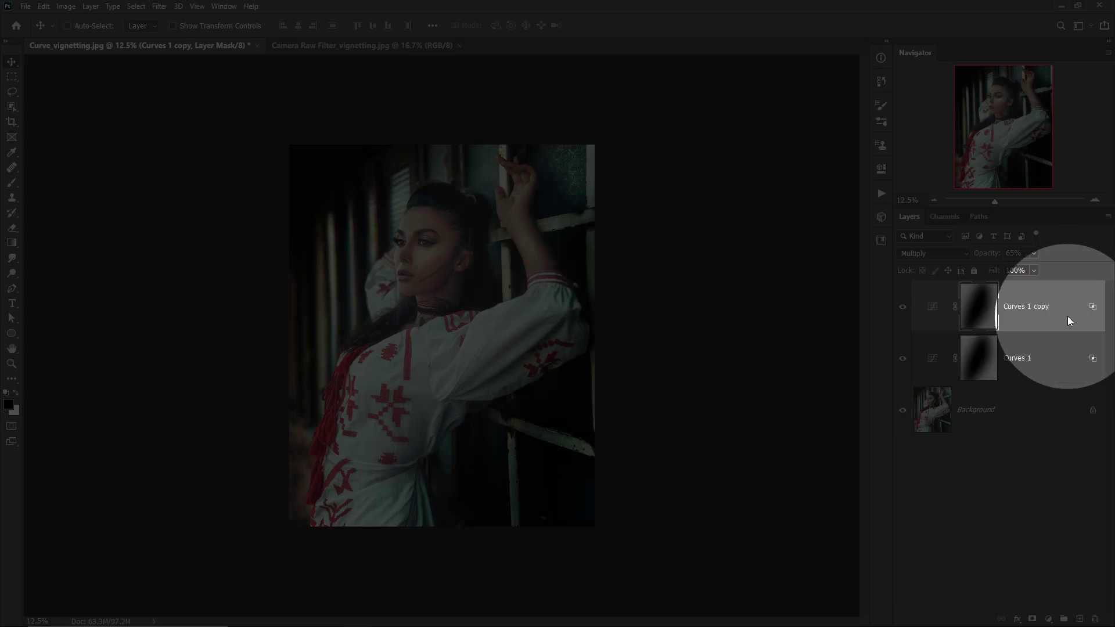
pyautogui.rightClick(1067, 309)
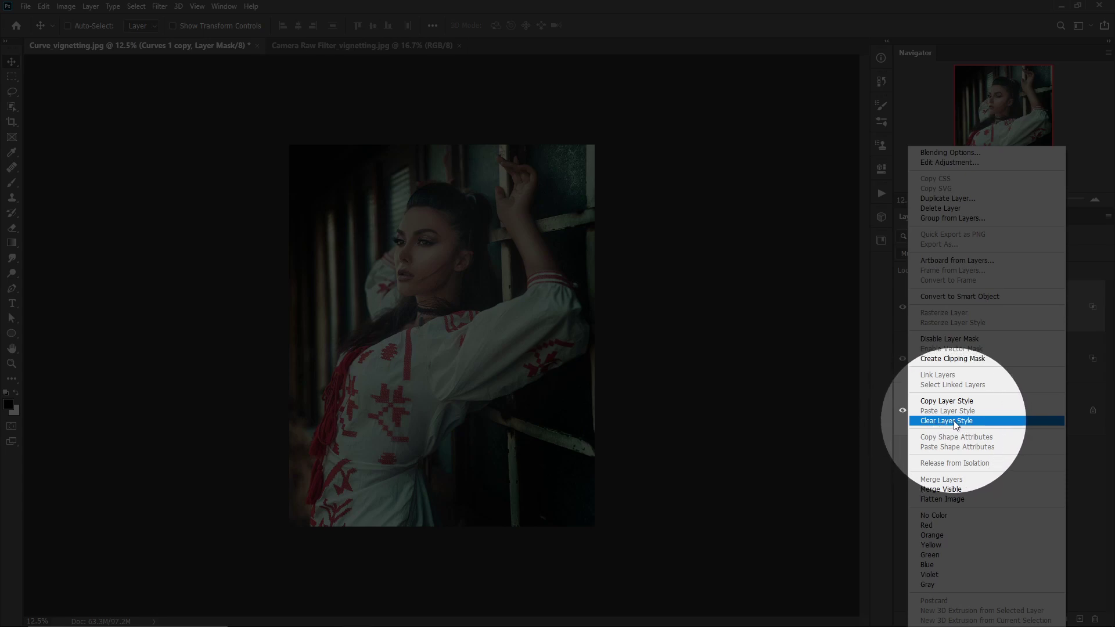
pyautogui.click(959, 421)
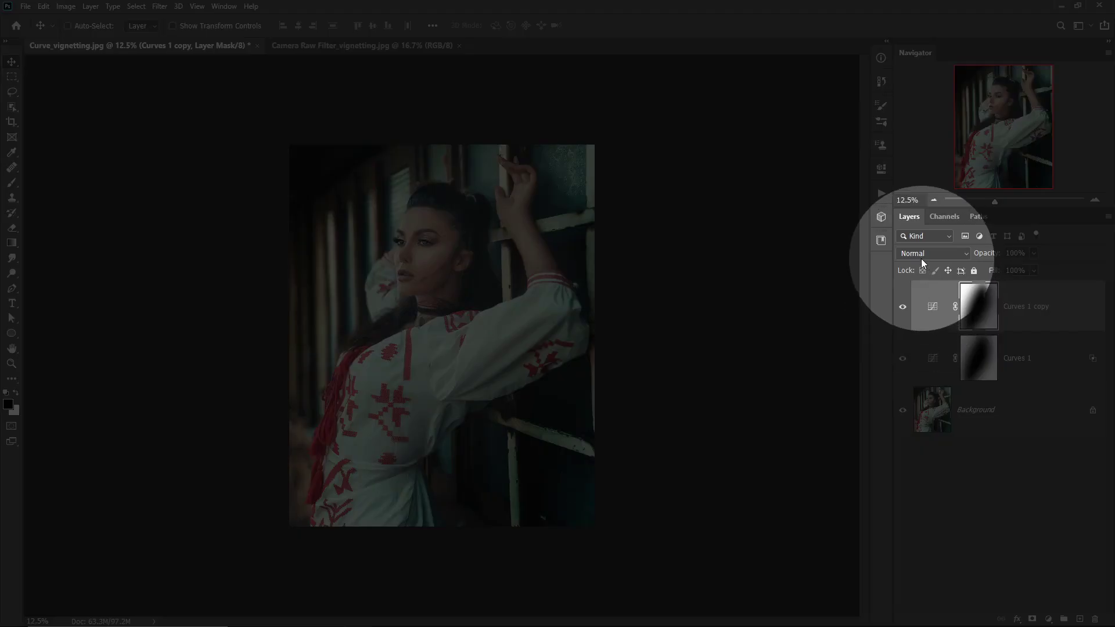
# Set the Curves 1 copy layer's blend mode to Screen and invert its layer mask
pyautogui.click(922, 255)
pyautogui.click(910, 362)
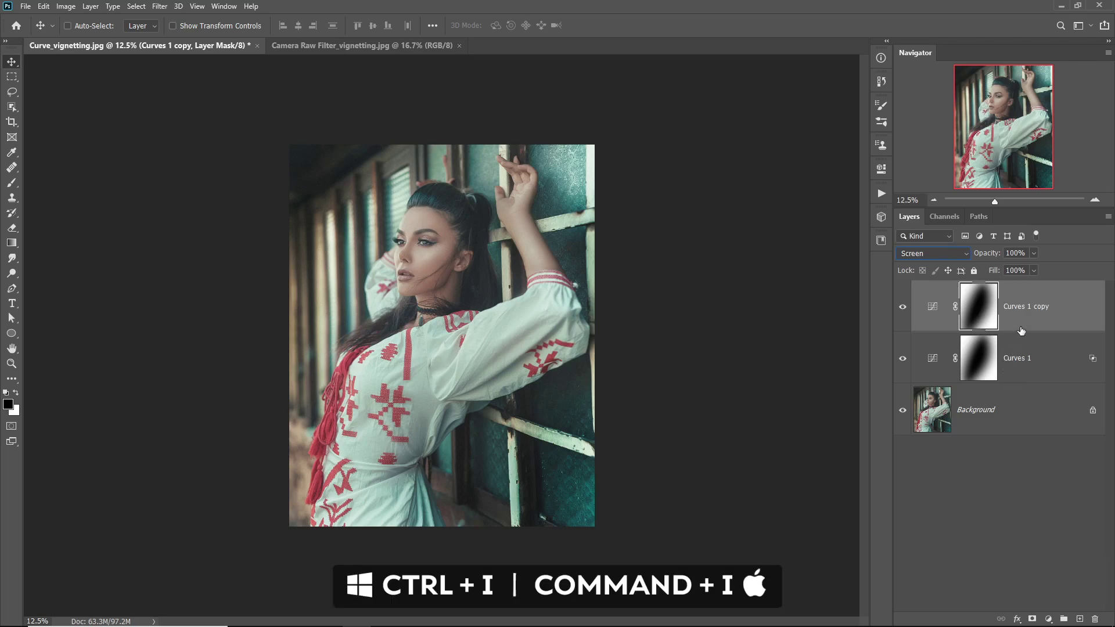
pyautogui.hotkey('ctrl', 'i')
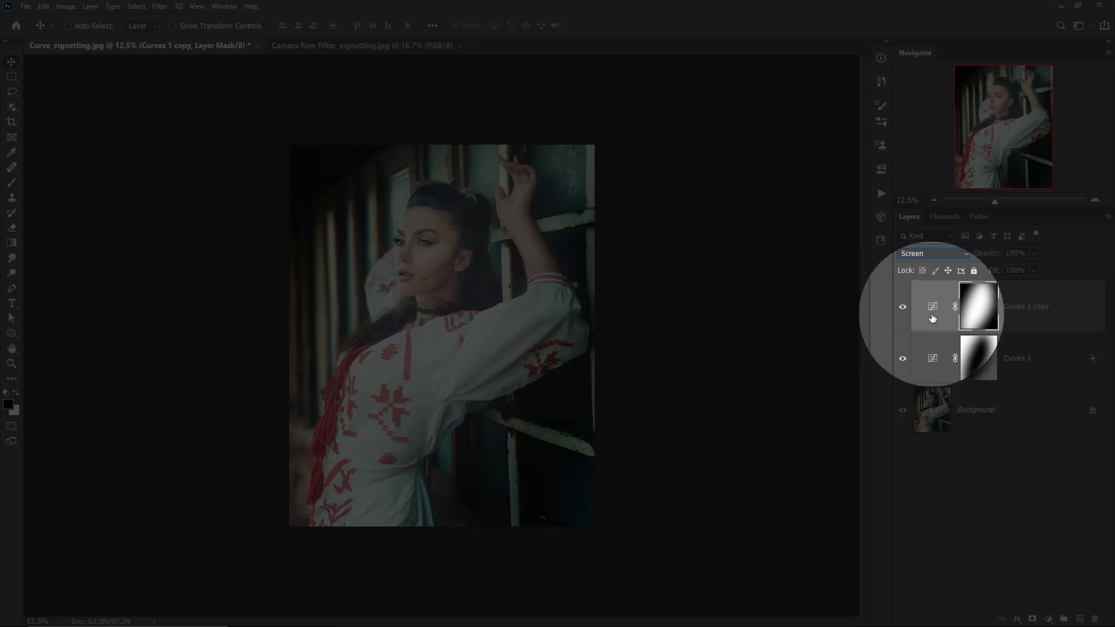
# Add a midtone point to the Curves 1 copy's RGB curve and lower it to input 167, output 84
pyautogui.doubleClick(933, 309)
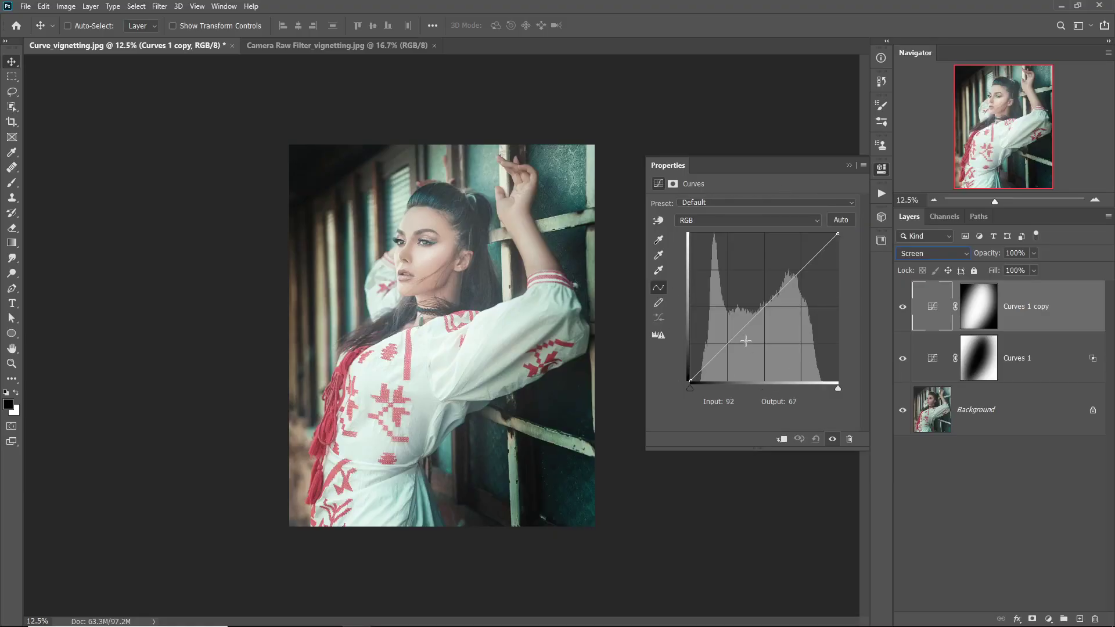
pyautogui.click(764, 310)
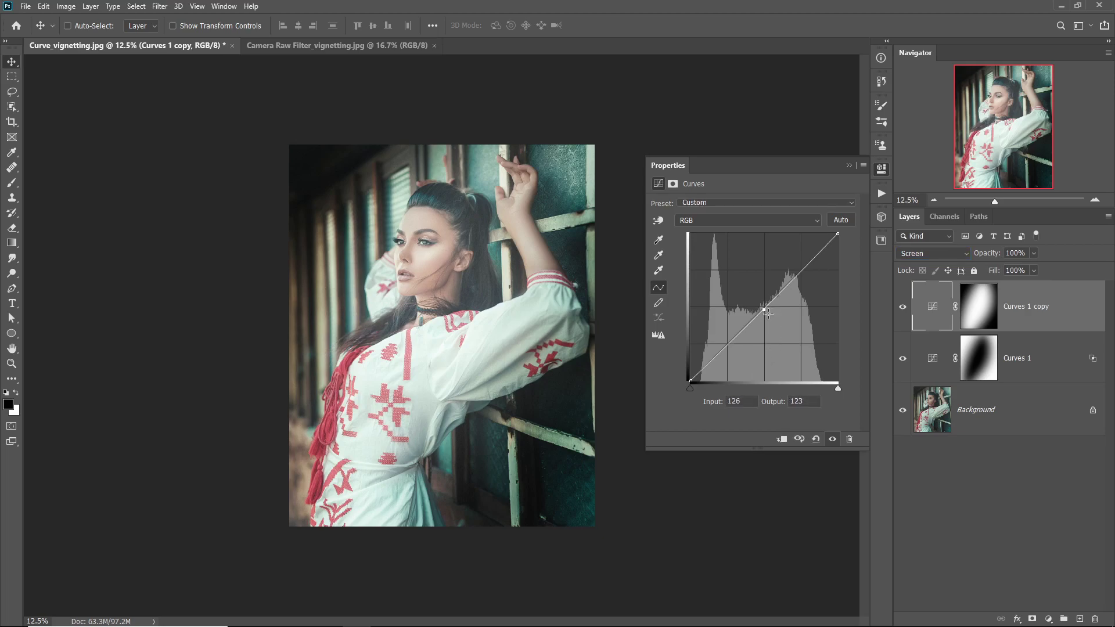
pyautogui.moveTo(764, 310); pyautogui.dragTo(784, 332)
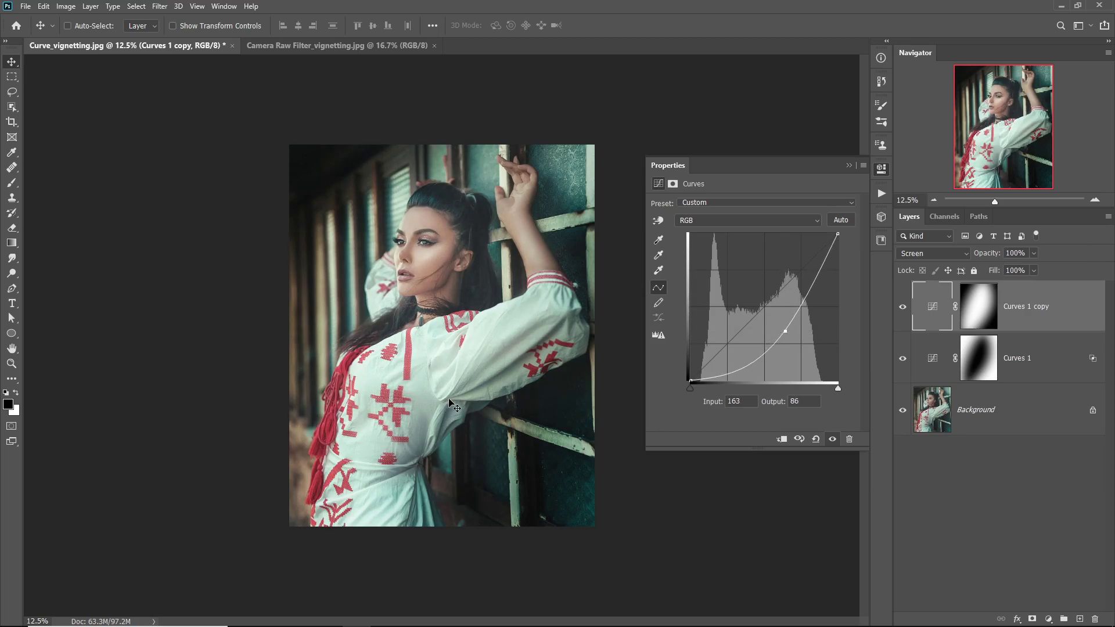
pyautogui.moveTo(784, 330); pyautogui.dragTo(788, 331)
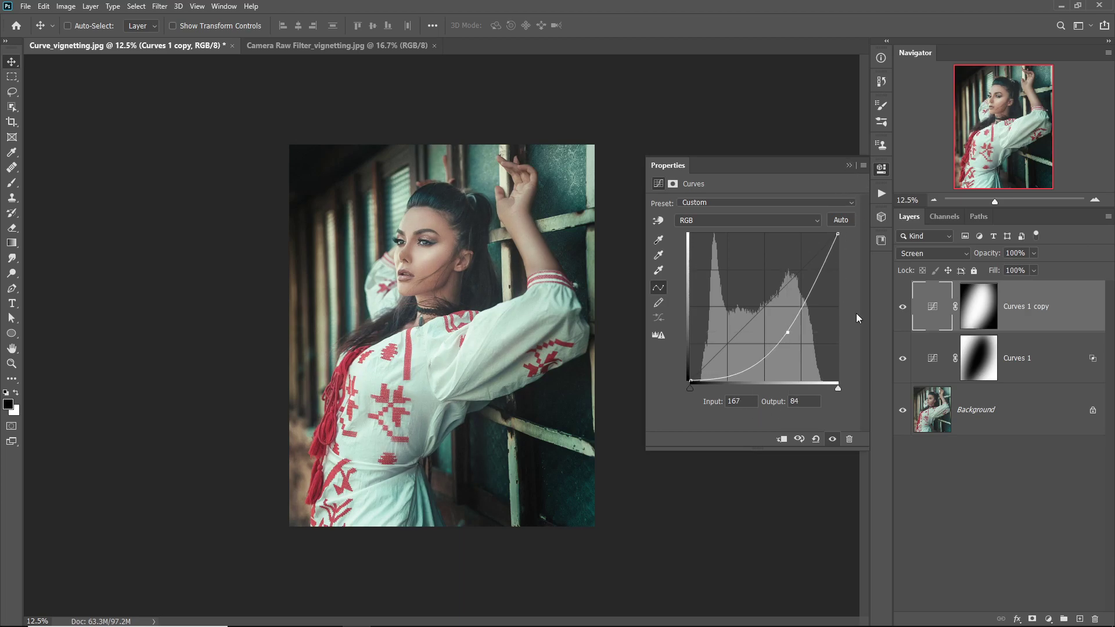
pyautogui.click(881, 168)
# Compare the photo with and without the Curves 1 copy layer to examine the brightening on the woman
pyautogui.click(903, 307)
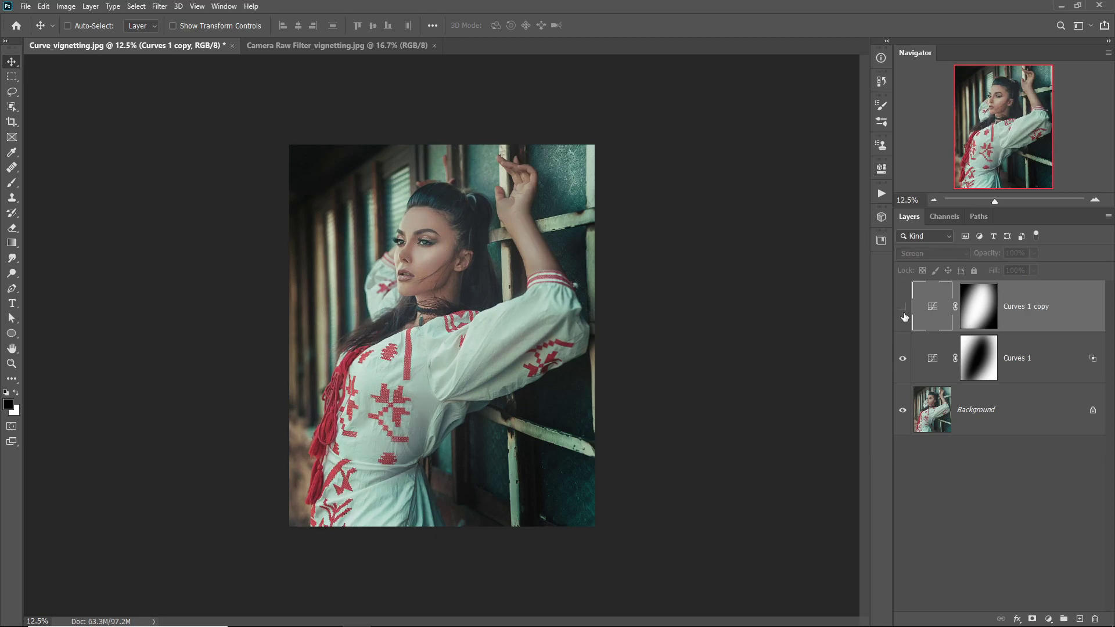
pyautogui.click(902, 307)
pyautogui.click(902, 308)
pyautogui.click(902, 308)
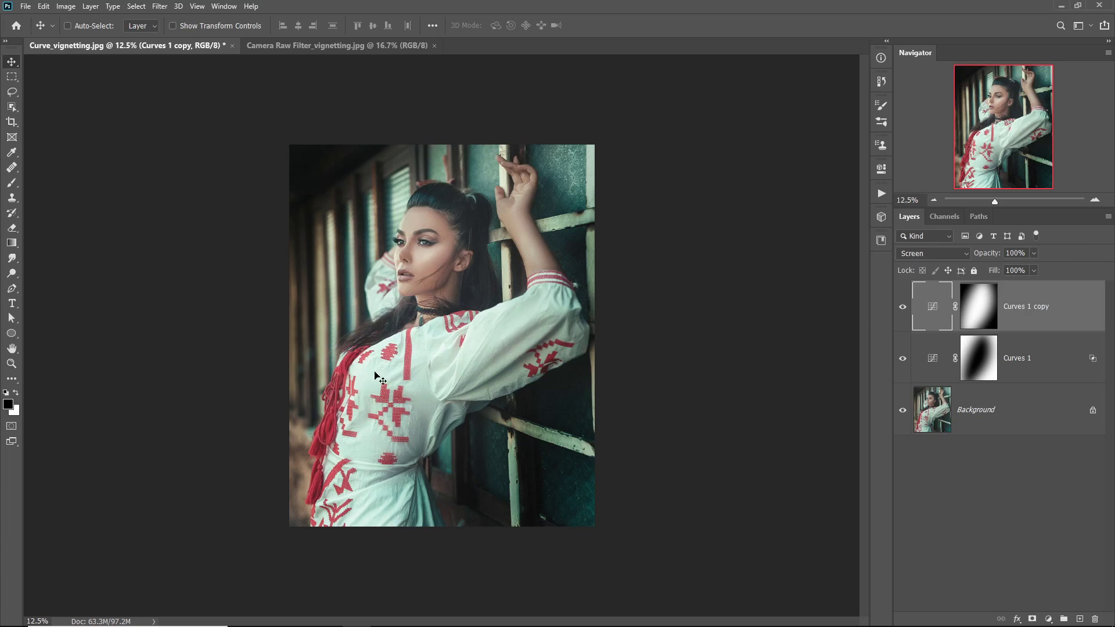
pyautogui.click(903, 311)
pyautogui.click(904, 312)
pyautogui.click(903, 308)
pyautogui.click(903, 308)
pyautogui.click(903, 312)
pyautogui.click(904, 312)
# Scale the Curves 1 copy layer's mask proportionally about its centre to about 115% and apply the transformation
pyautogui.click(978, 318)
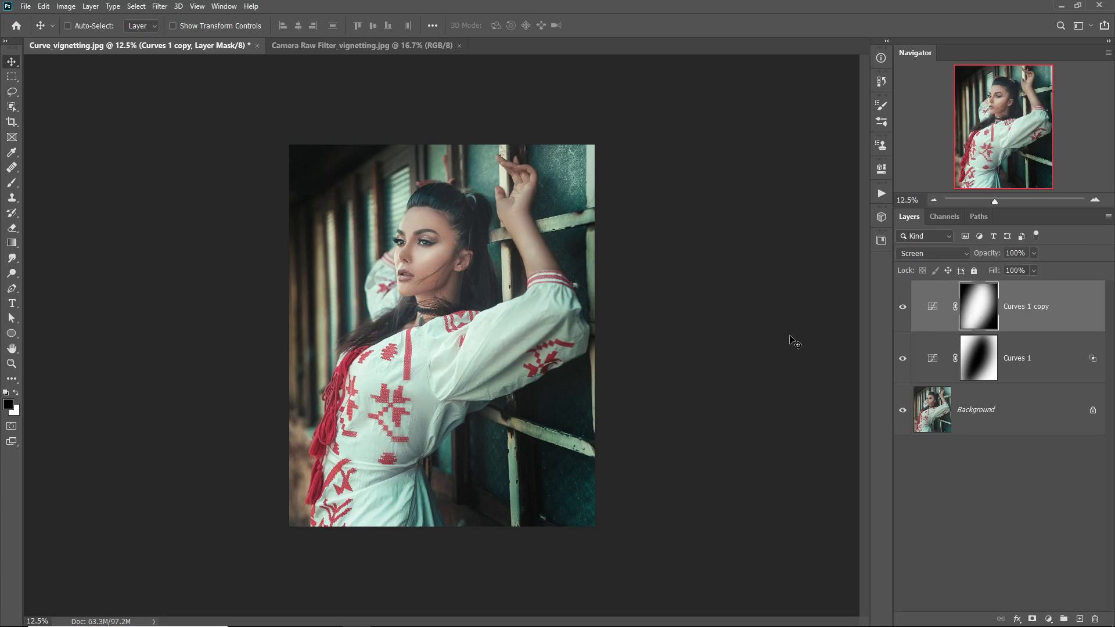
pyautogui.hotkey('ctrl', '-')
pyautogui.hotkey('ctrl', 't')
pyautogui.moveTo(513, 183); pyautogui.dragTo(535, 179)
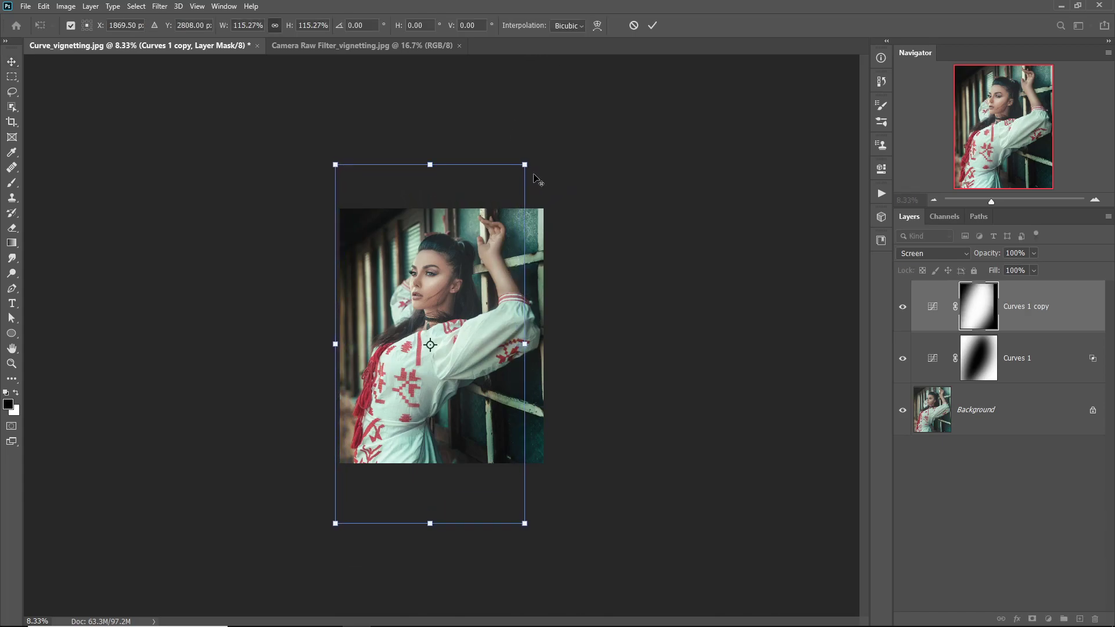
pyautogui.press('Return')
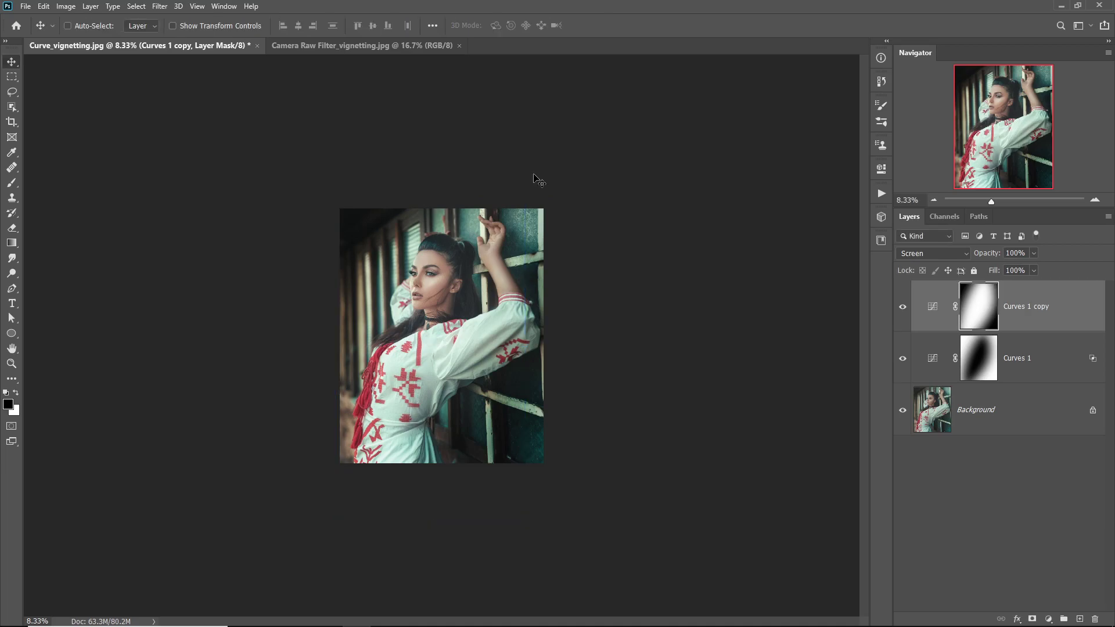
# Compare the whole photo with and without the Curves 1 copy layer to check the enlarged mask's effect
pyautogui.hotkey('ctrl', '0')
pyautogui.click(904, 309)
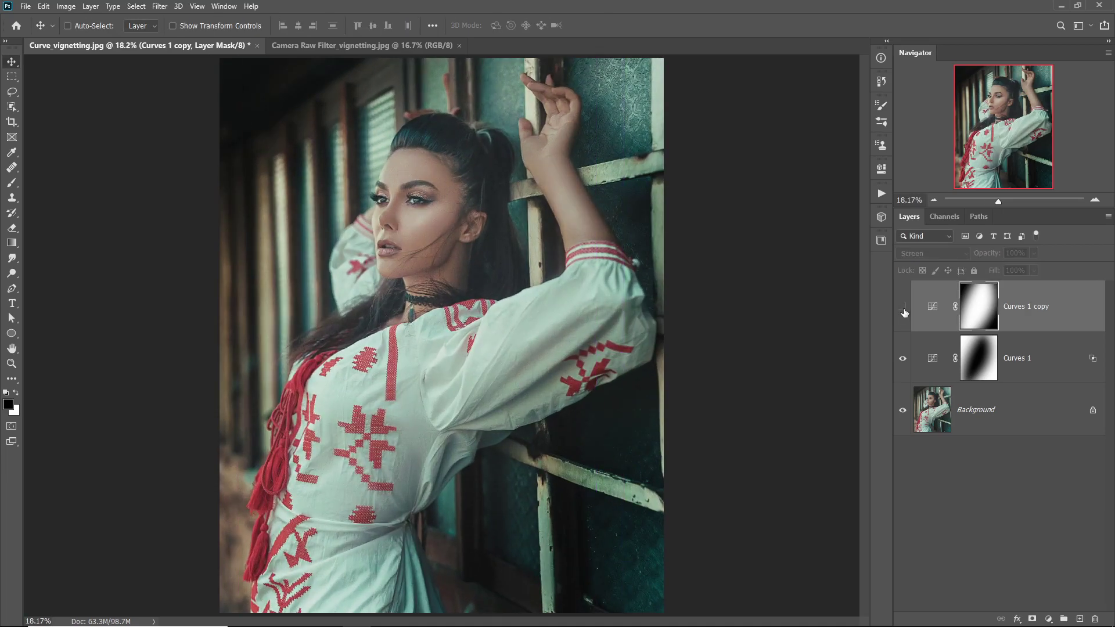
pyautogui.click(903, 310)
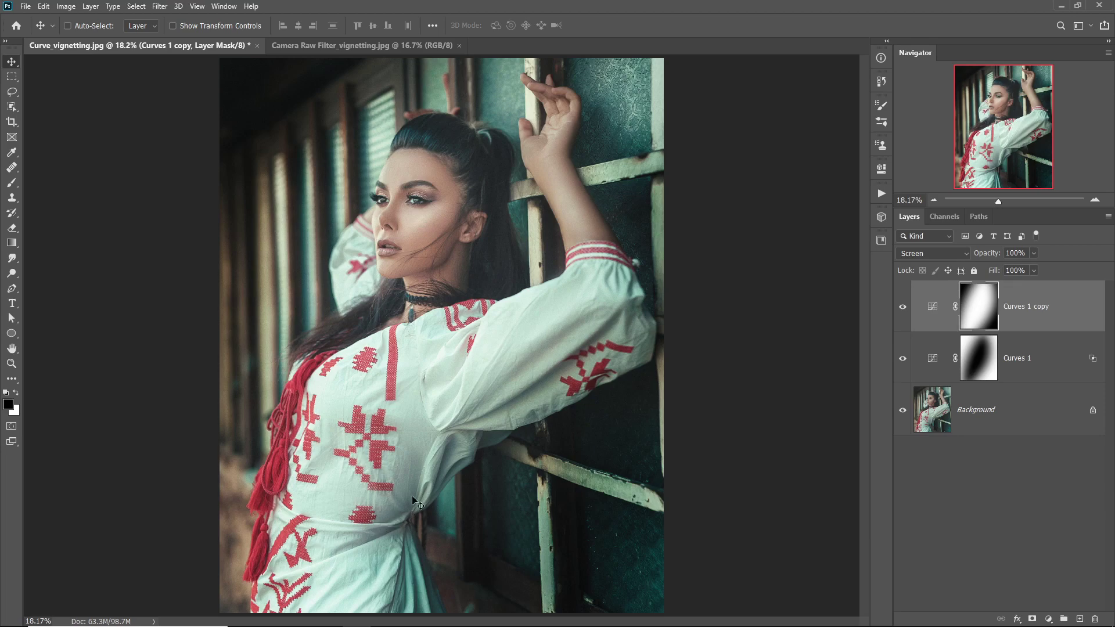
pyautogui.hotkey('ctrl', '-')
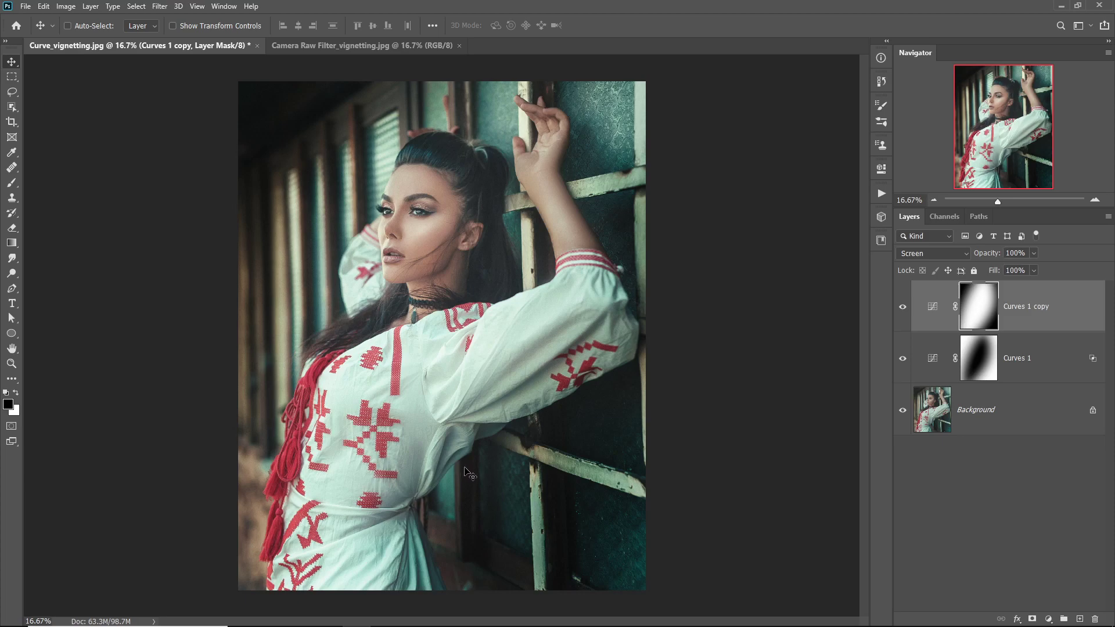
pyautogui.hotkey('ctrl', '-')
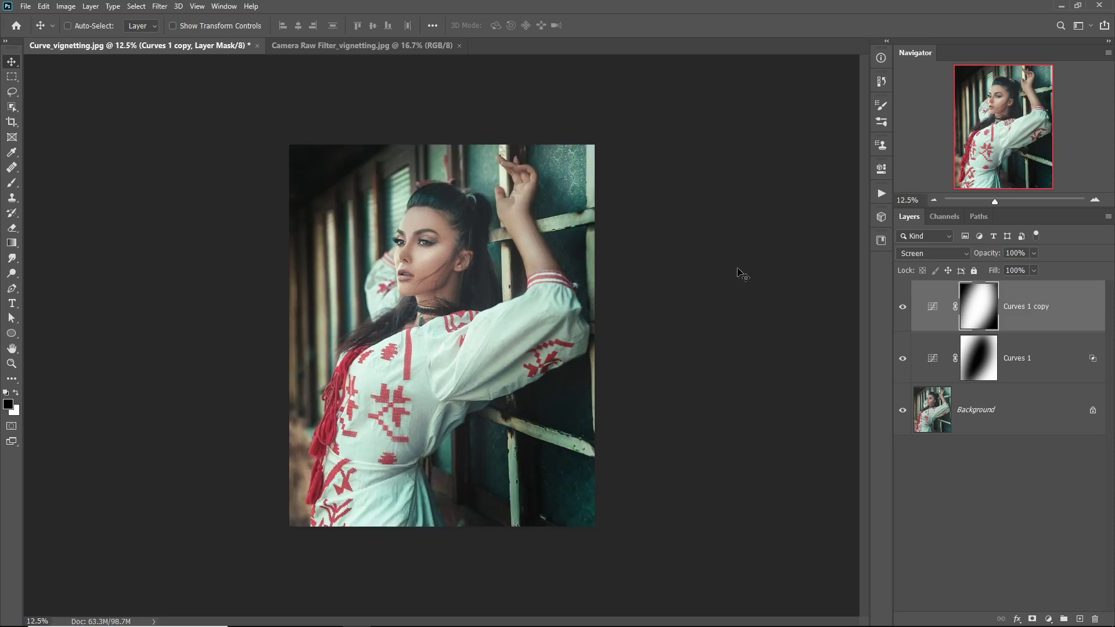
# Rename the Curves 1 layer as Dark BG and the Curves 1 copy layer as Model Screen
pyautogui.doubleClick(1017, 357)
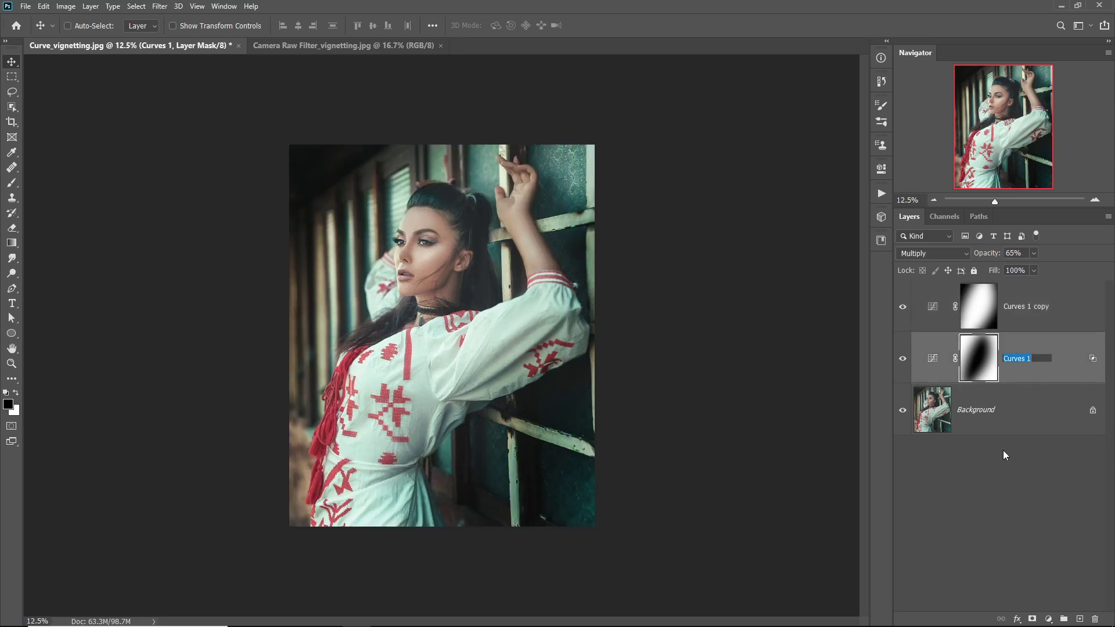
pyautogui.write('Dark BG')
pyautogui.hotkey('shift', 'Tab')
pyautogui.write('Model Screen')
pyautogui.press('Return')
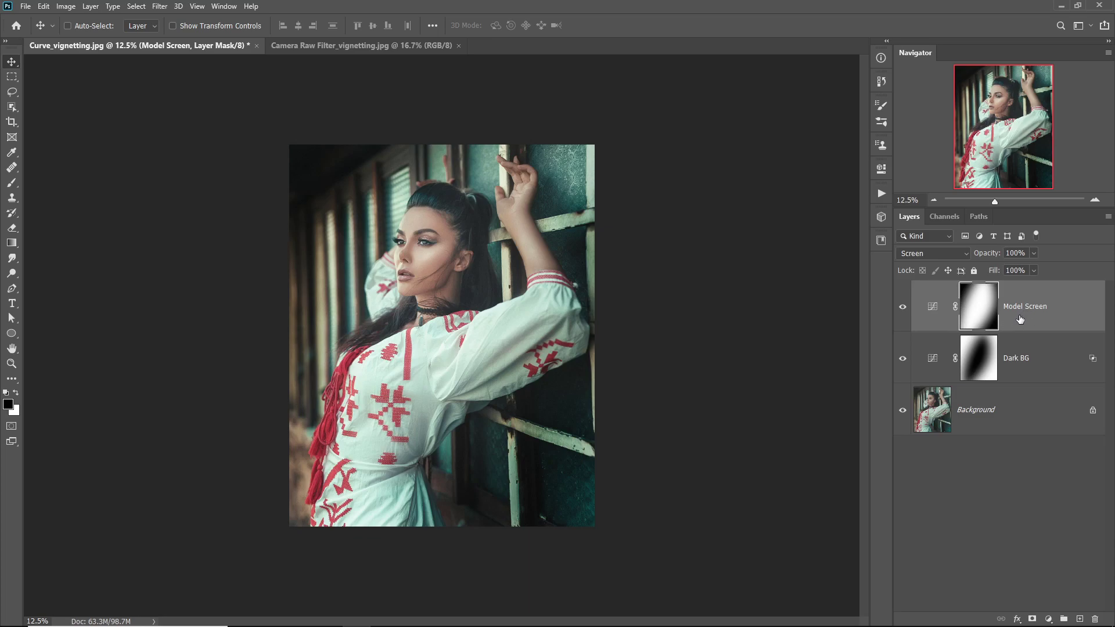
# Group the Model Screen and Dark BG layers together
pyautogui.keyDown('shift'); pyautogui.click(1036, 368); pyautogui.keyUp('shift')
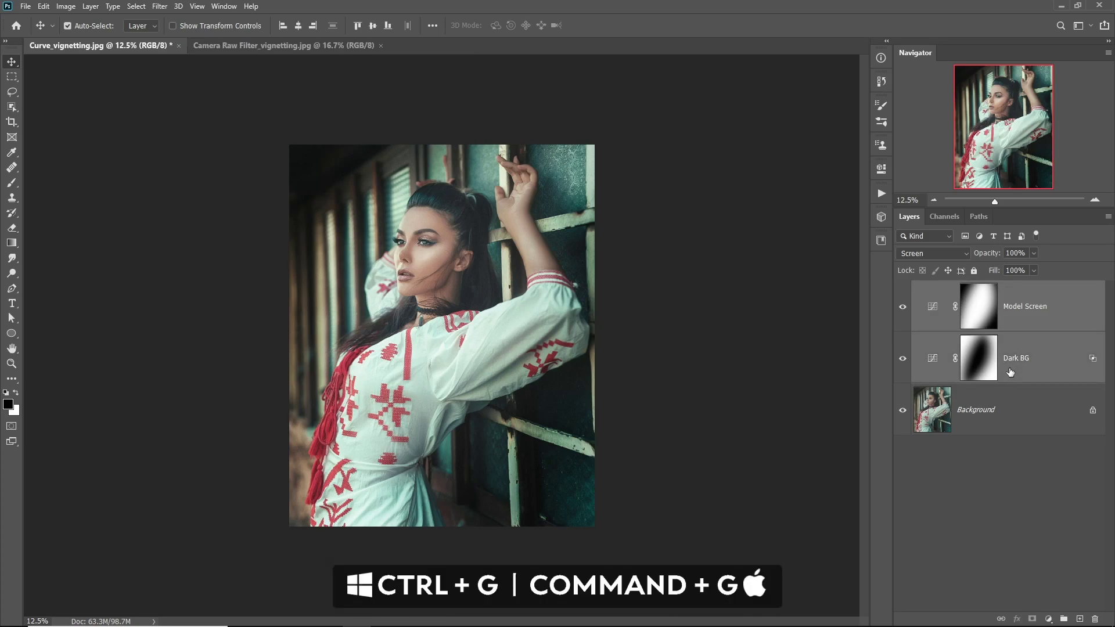
pyautogui.hotkey('ctrl', 'g')
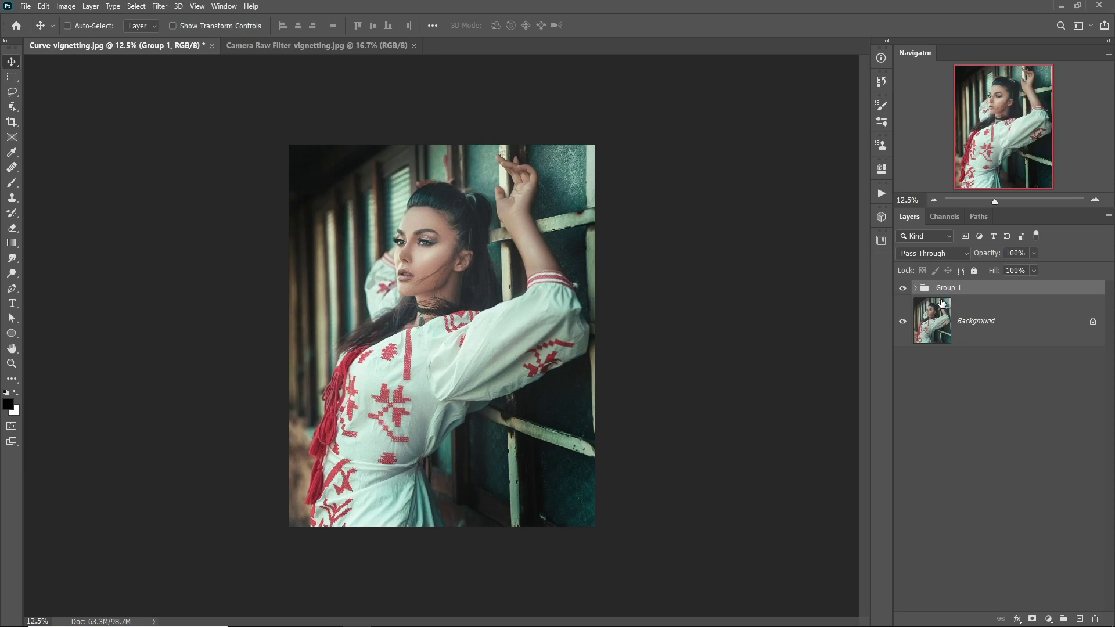
# Rename the layer group as Vignetting
pyautogui.doubleClick(947, 288)
pyautogui.write('Vignetting')
pyautogui.press('Return')
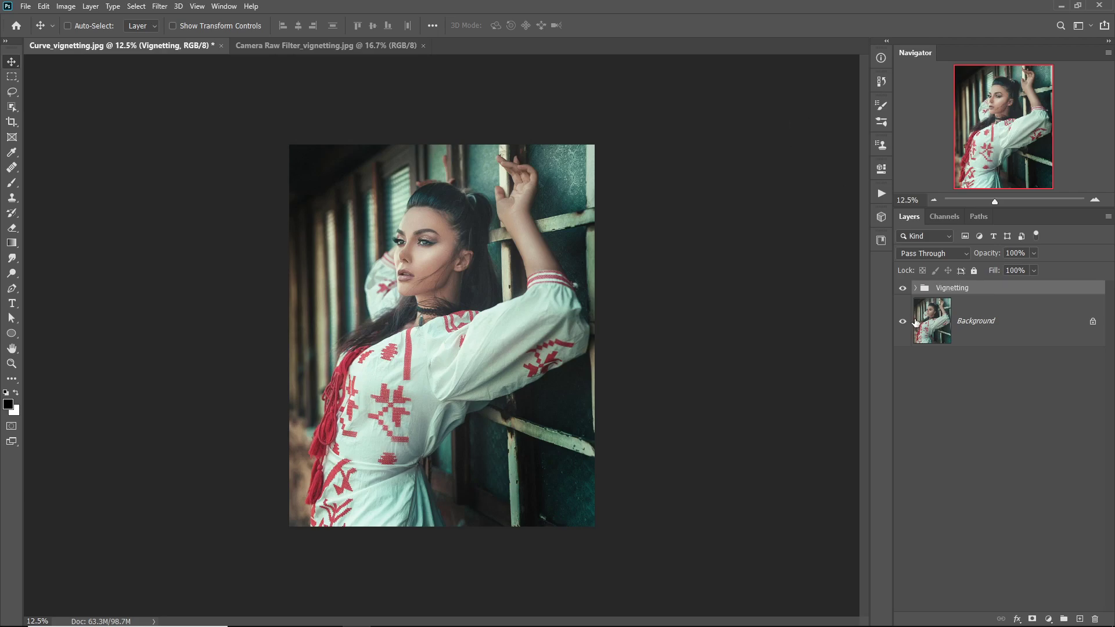
# Compare the portrait with and without the Vignetting group
pyautogui.click(902, 289)
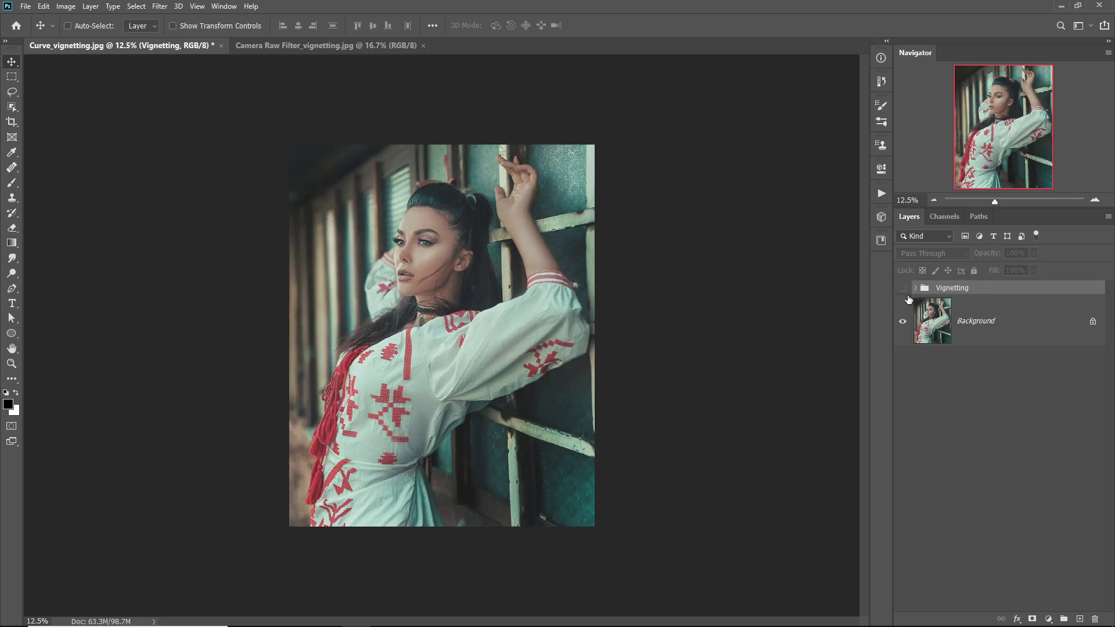
pyautogui.click(902, 288)
pyautogui.click(903, 288)
pyautogui.click(902, 288)
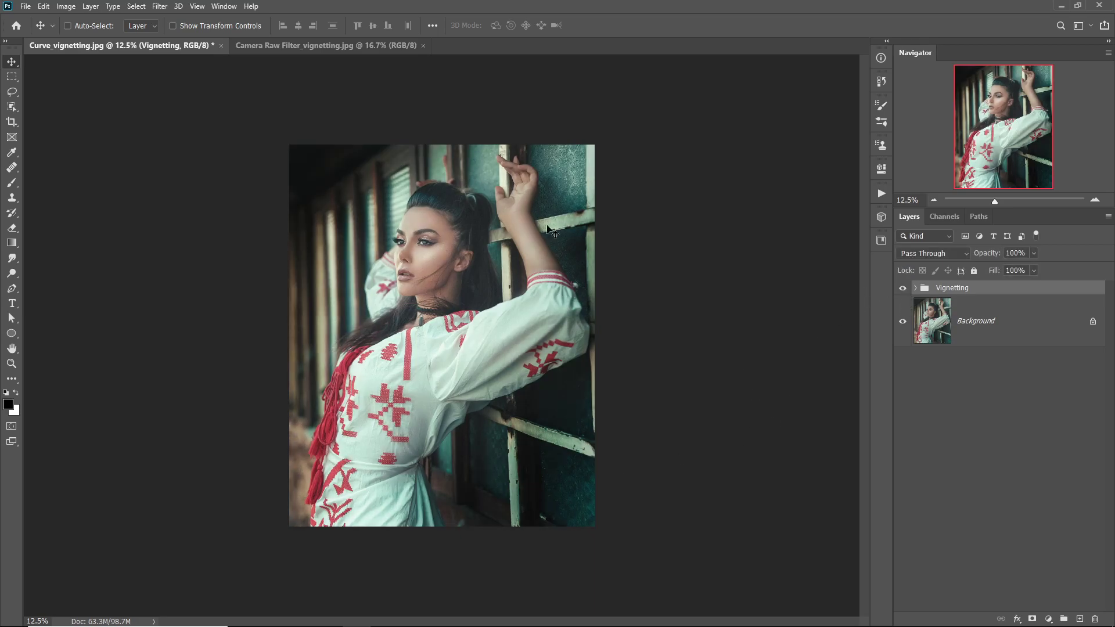
pyautogui.hotkey('ctrl', '-')
pyautogui.hotkey('ctrl', '+')
# Set the Vignetting group's opacity to 80% and compare the portrait with and without the group
pyautogui.moveTo(993, 256)
pyautogui.mouseDown()
pyautogui.moveTo(968, 260)
pyautogui.moveTo(980, 260)
pyautogui.mouseUp()
pyautogui.click(907, 290)
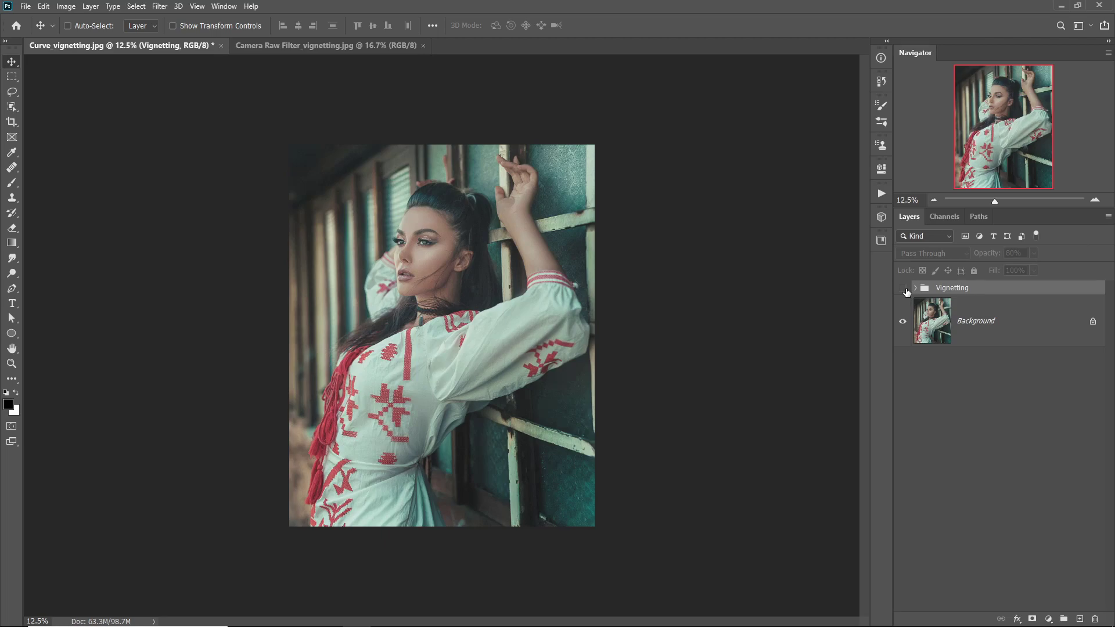
pyautogui.click(904, 289)
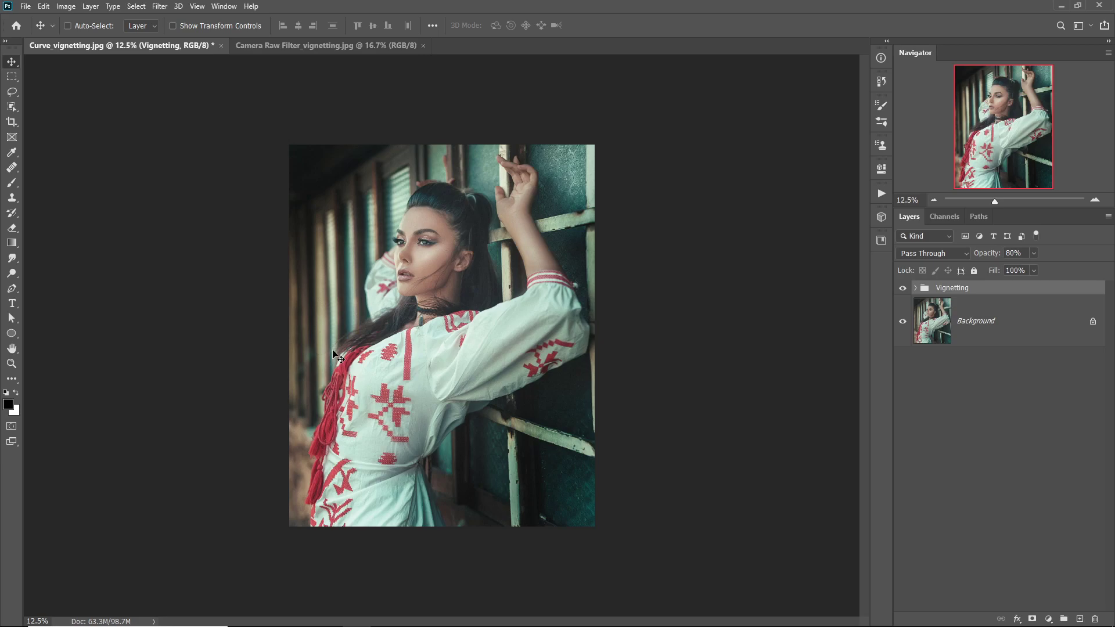
# In Camera Raw Filter_vignetting.jpg, duplicate the Background layer and convert the copy to a smart object
pyautogui.hotkey('ctrl', 'Tab')
pyautogui.hotkey('ctrl', '0')
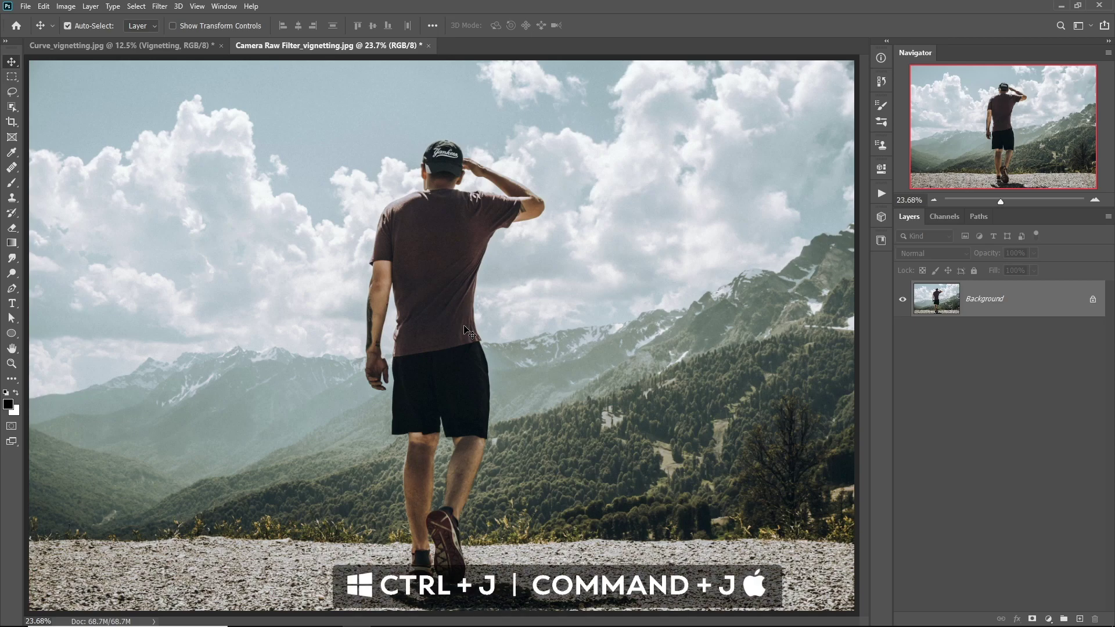
pyautogui.hotkey('ctrl', 'j')
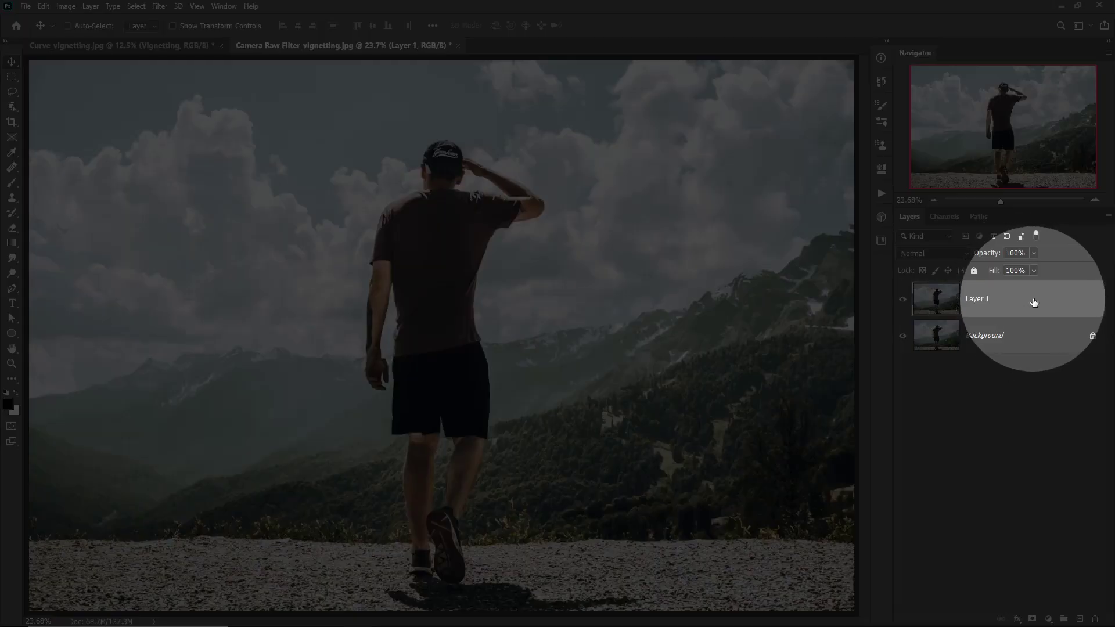
pyautogui.rightClick(1022, 304)
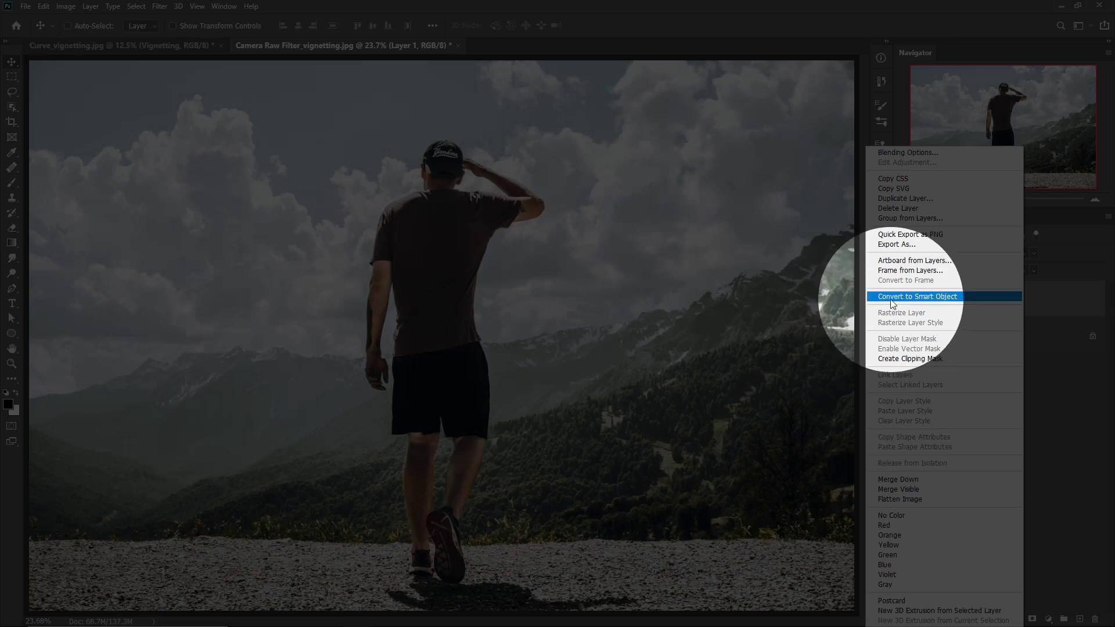
pyautogui.click(934, 297)
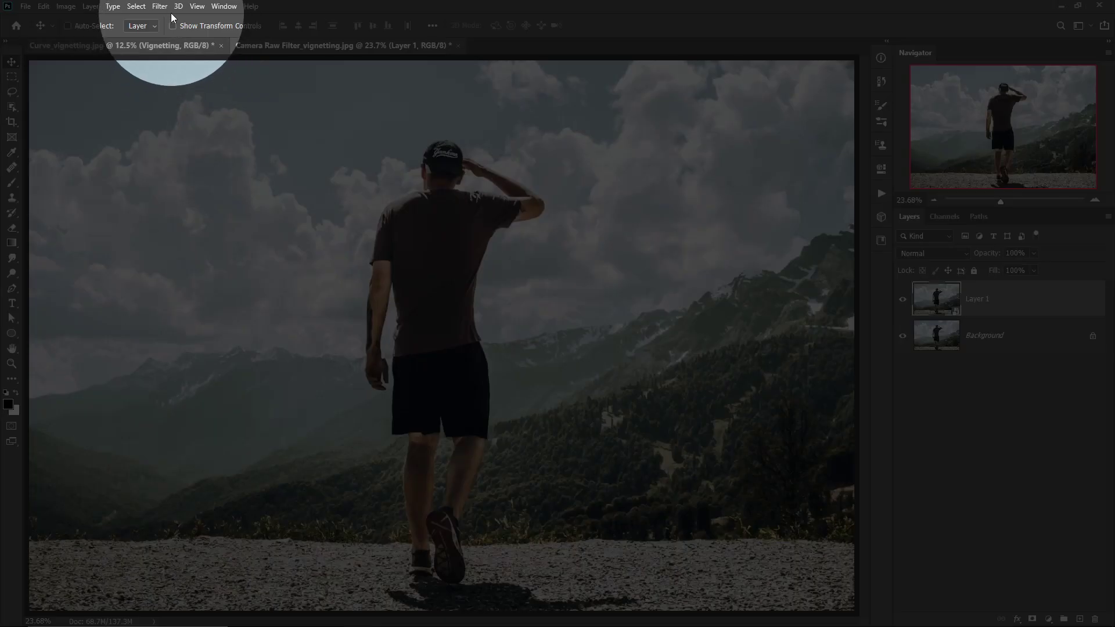
# Open the Camera Raw Filter on Layer 1 and set the post-crop vignetting amount to -79
pyautogui.click(159, 7)
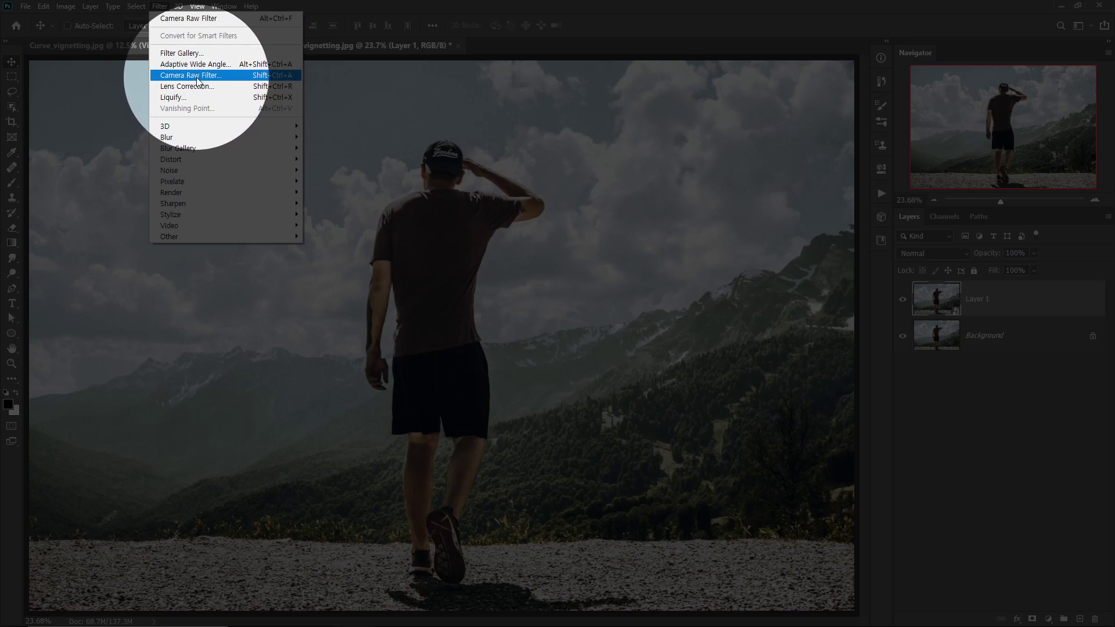
pyautogui.click(219, 77)
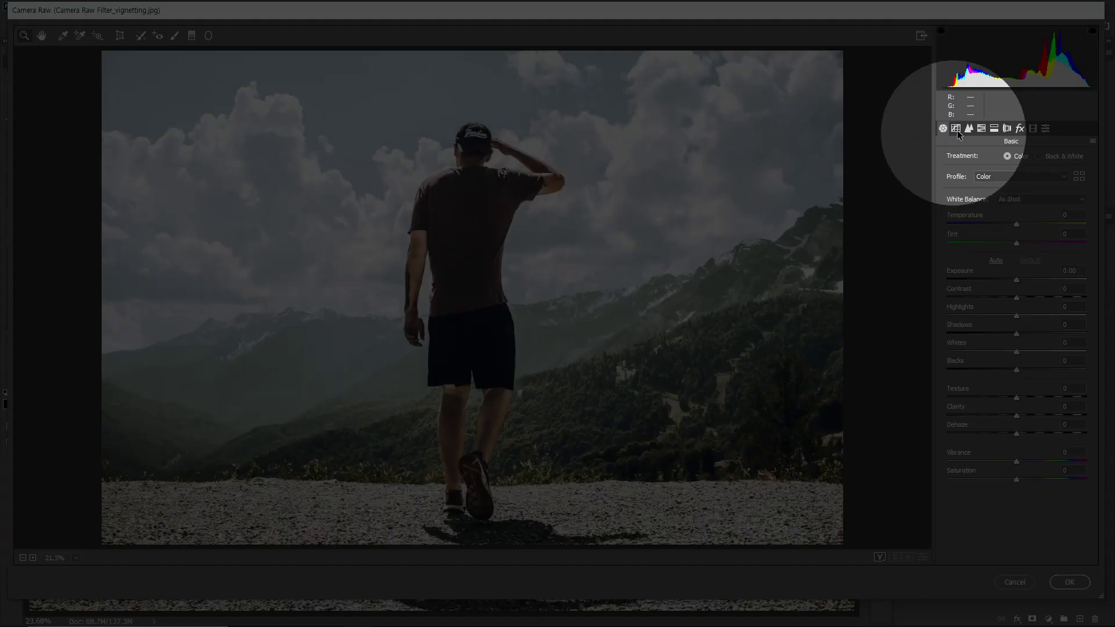
pyautogui.click(1019, 129)
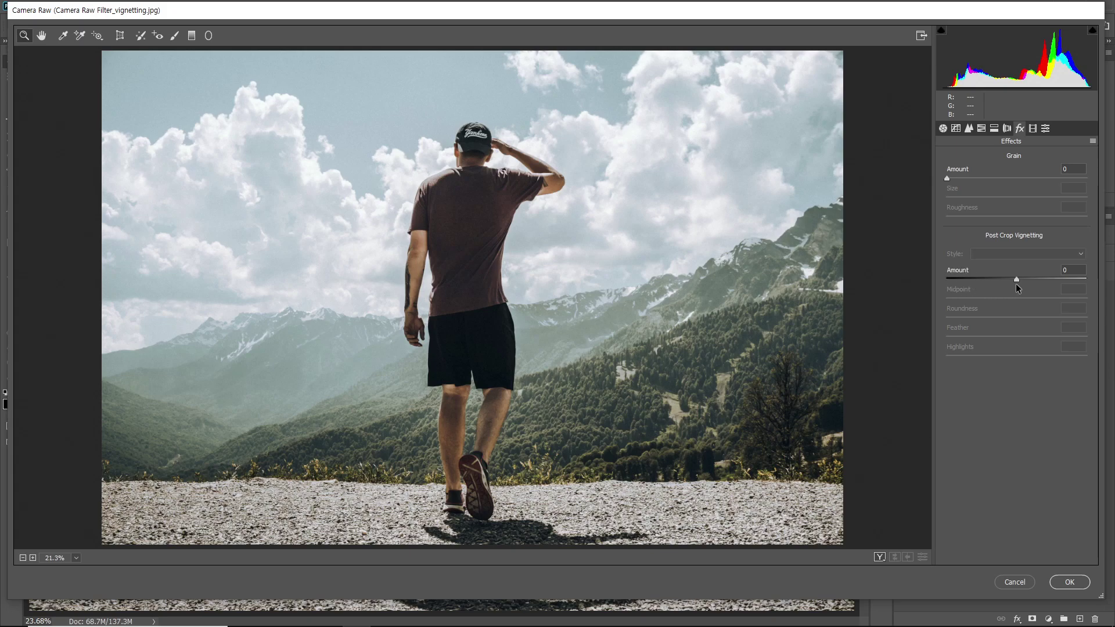
pyautogui.moveTo(1016, 277); pyautogui.dragTo(962, 283)
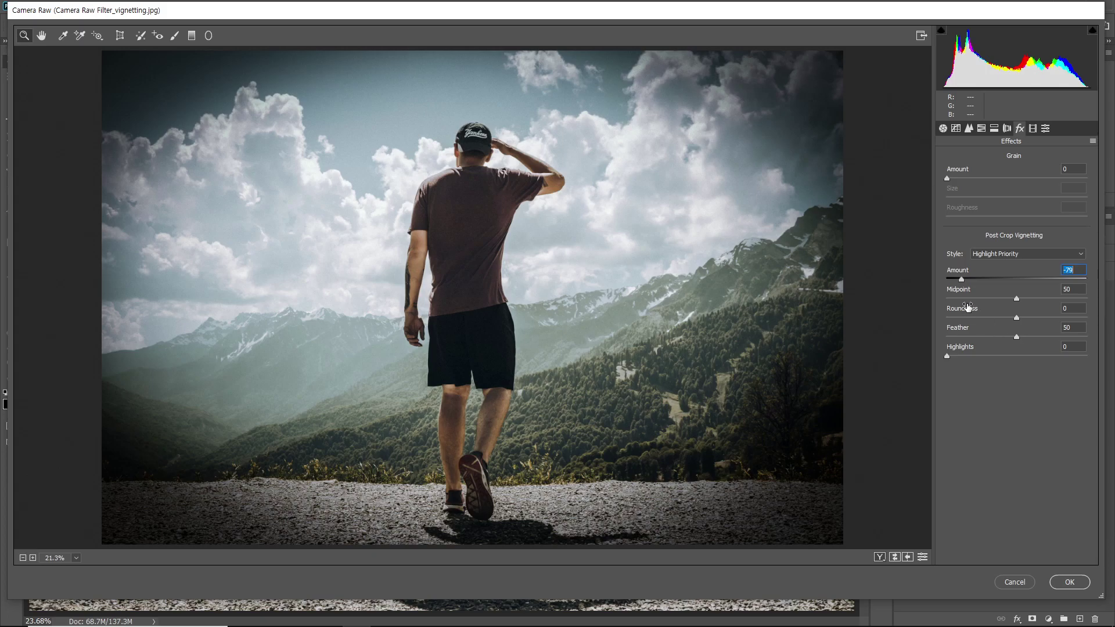
# Try vignette midpoints of 8 and 85, ending at 27
pyautogui.moveTo(1015, 299); pyautogui.dragTo(957, 296)
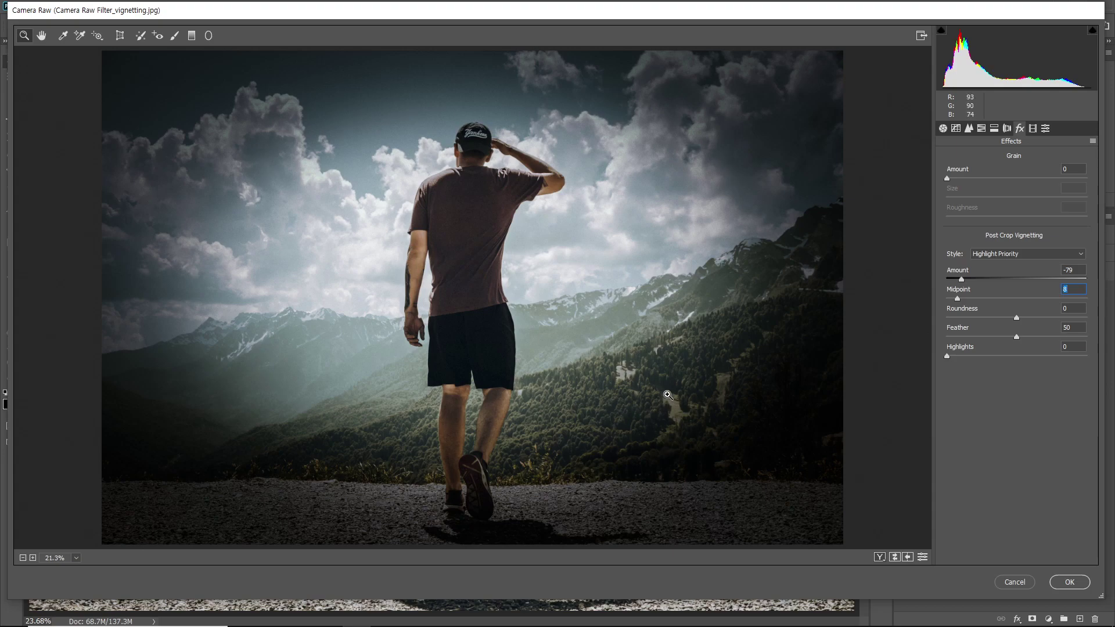
pyautogui.moveTo(957, 298); pyautogui.dragTo(1065, 298)
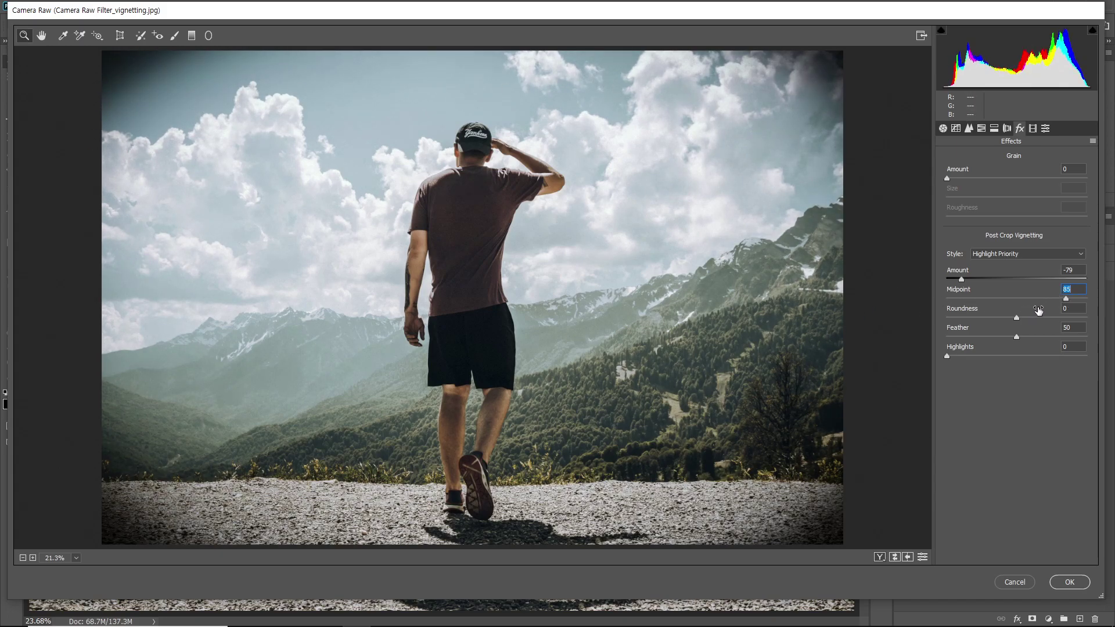
pyautogui.moveTo(1066, 297); pyautogui.dragTo(980, 302)
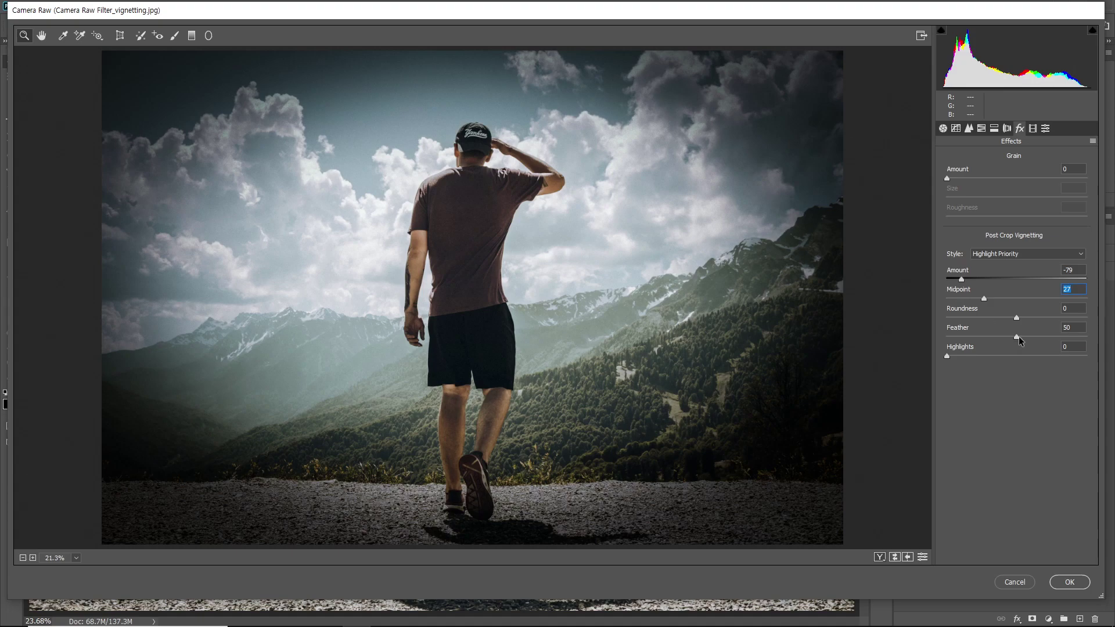
# Set the vignette's feather to 0 and midpoint to 20, and try roundness from -83 to +100 before settling on +10
pyautogui.moveTo(1016, 336); pyautogui.dragTo(869, 337)
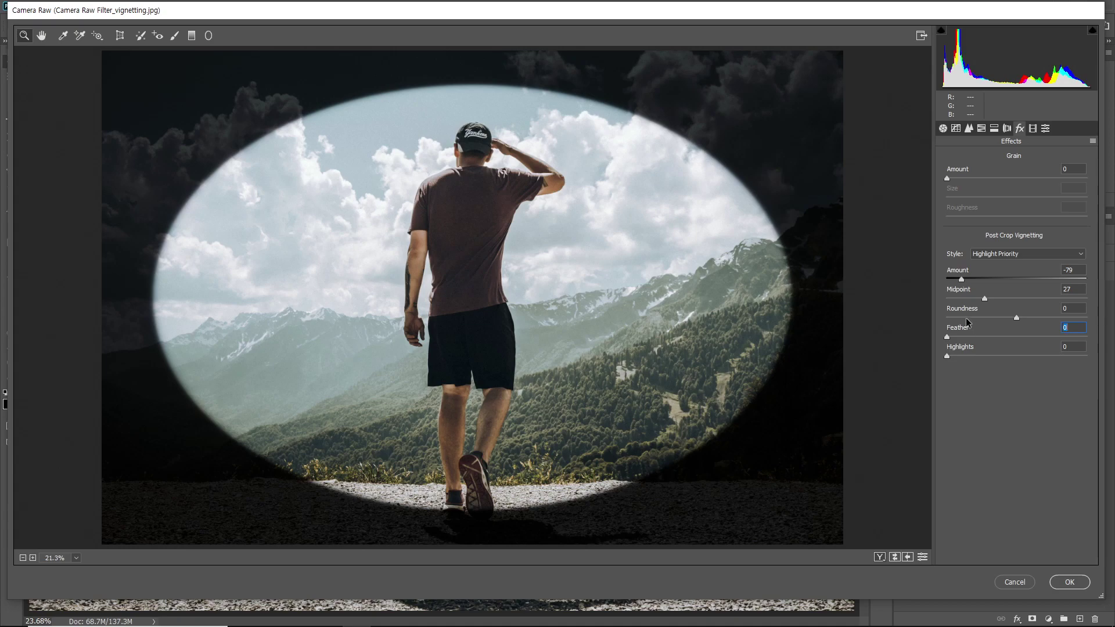
pyautogui.moveTo(1017, 325); pyautogui.dragTo(959, 326)
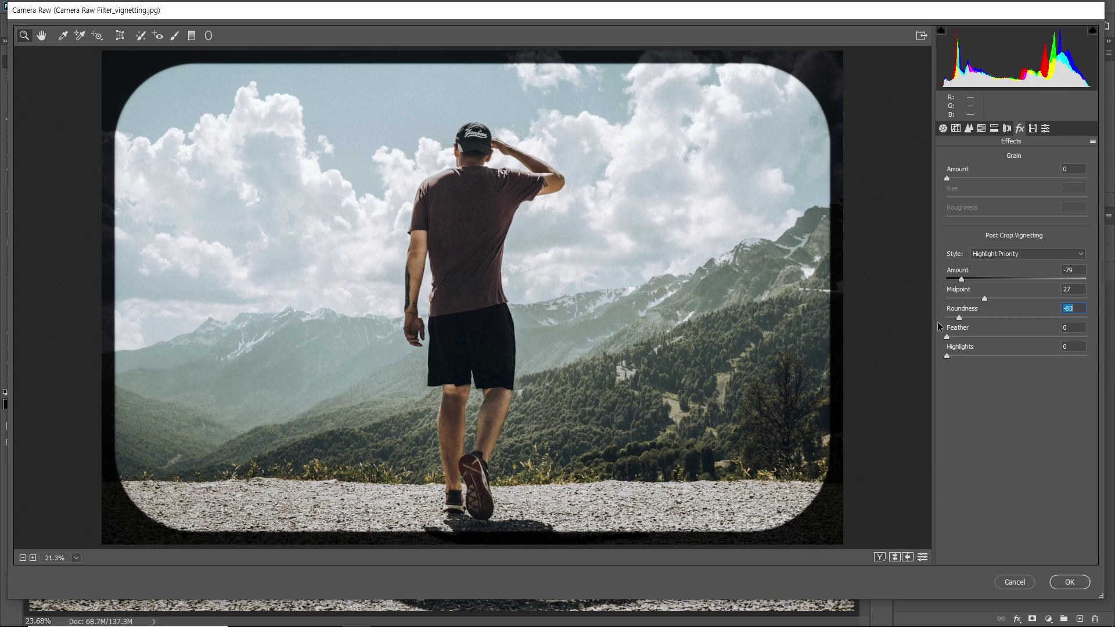
pyautogui.moveTo(959, 317); pyautogui.dragTo(1070, 318)
pyautogui.moveTo(984, 298); pyautogui.dragTo(973, 298)
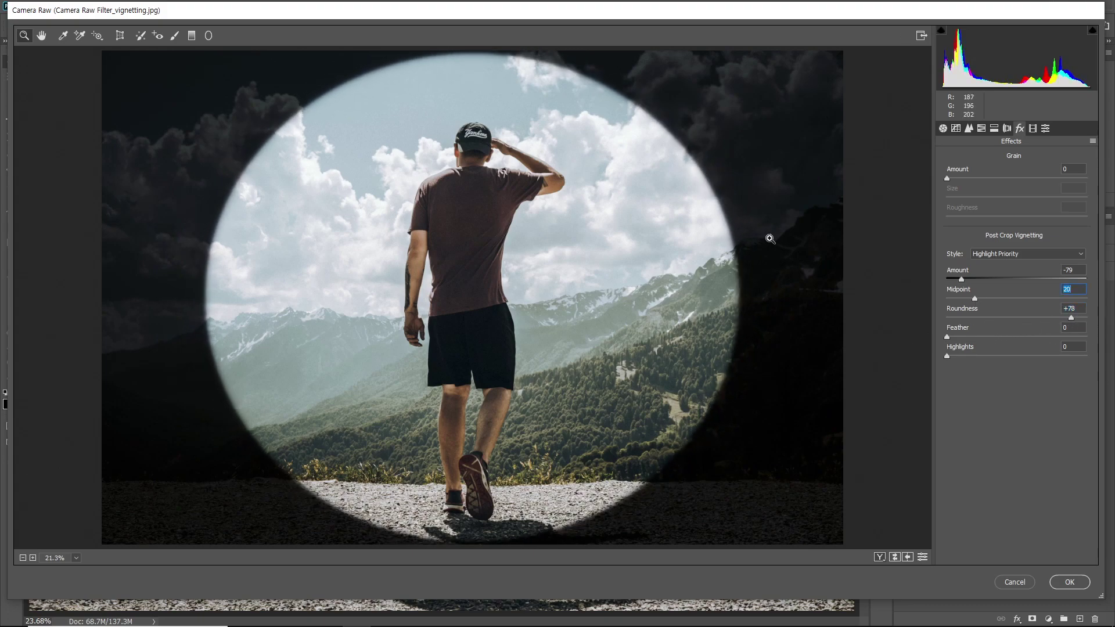
pyautogui.moveTo(1070, 318); pyautogui.dragTo(1106, 319)
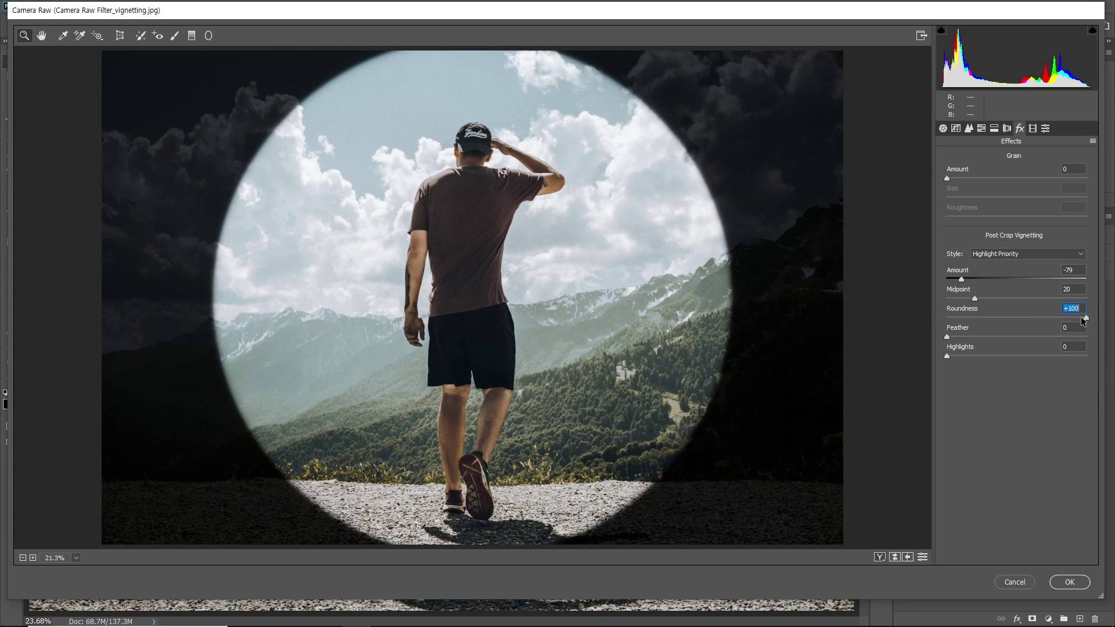
pyautogui.moveTo(1087, 317); pyautogui.dragTo(1024, 319)
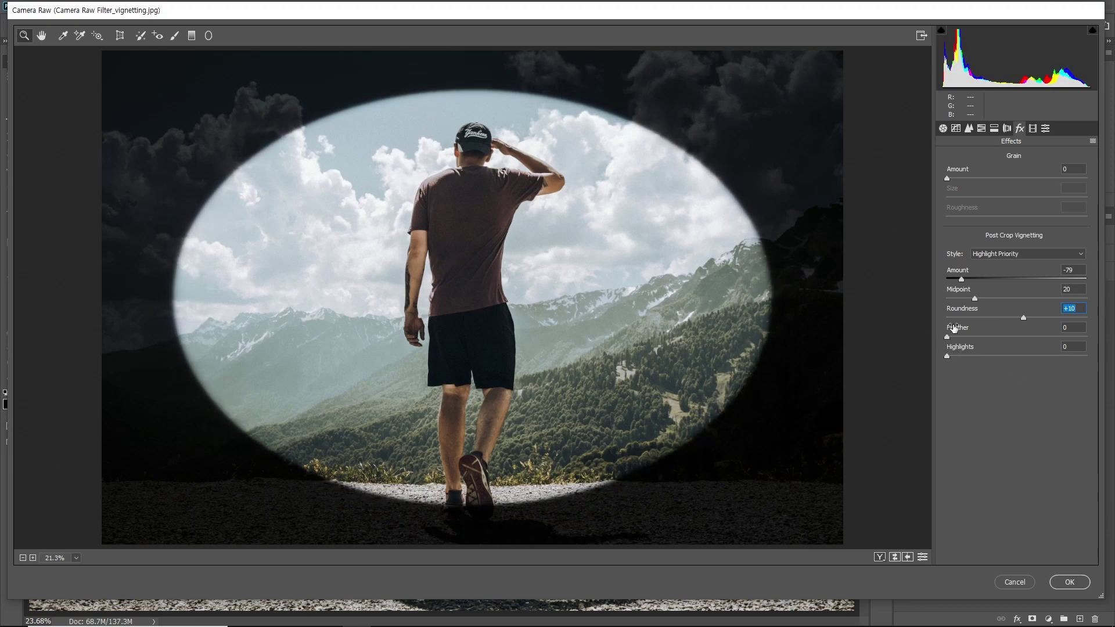
# Soften the vignette with feather 70, amount -58 and midpoint 33, and compare it with the original photo
pyautogui.moveTo(948, 338); pyautogui.dragTo(1044, 336)
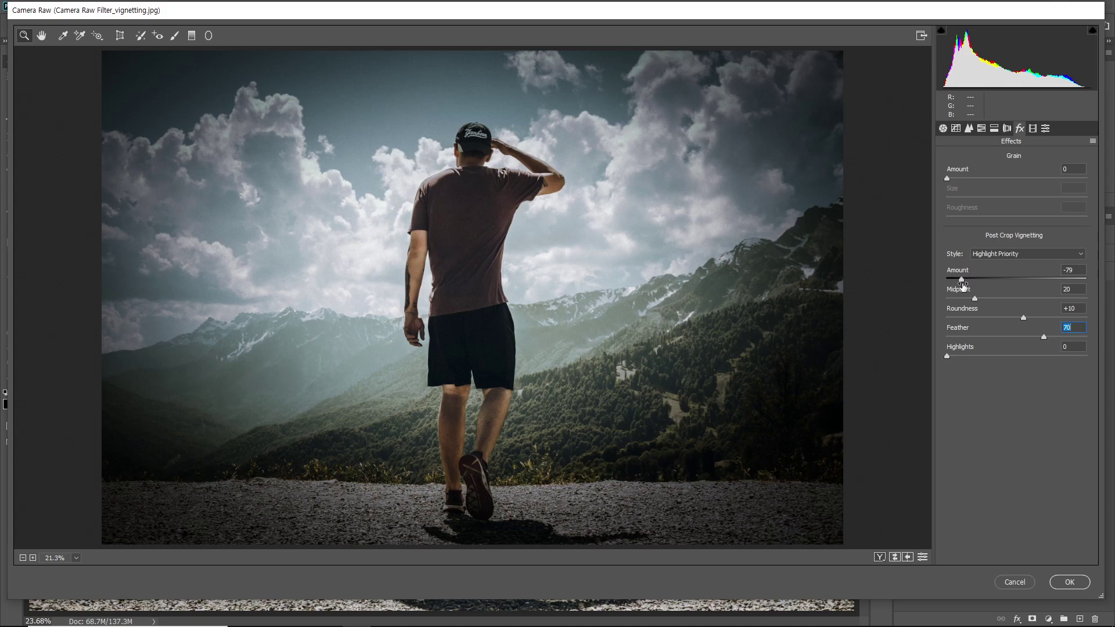
pyautogui.moveTo(962, 278); pyautogui.dragTo(975, 280)
pyautogui.moveTo(975, 297); pyautogui.dragTo(992, 298)
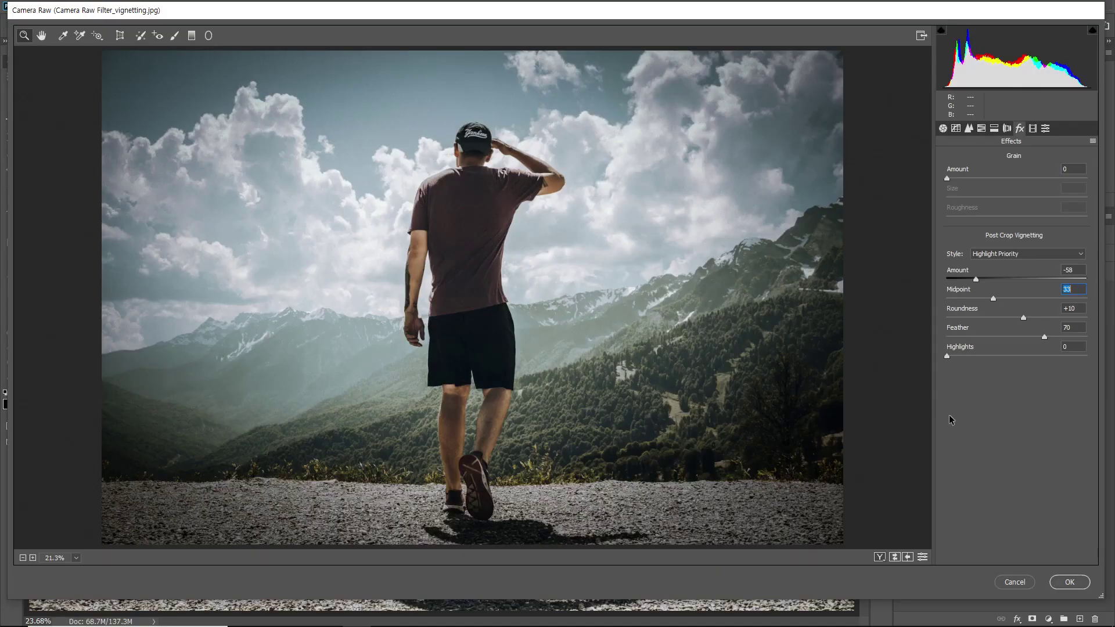
pyautogui.click(923, 559)
# Set the vignette's highlights to 90 and its amount to -64
pyautogui.moveTo(946, 356); pyautogui.dragTo(1040, 356)
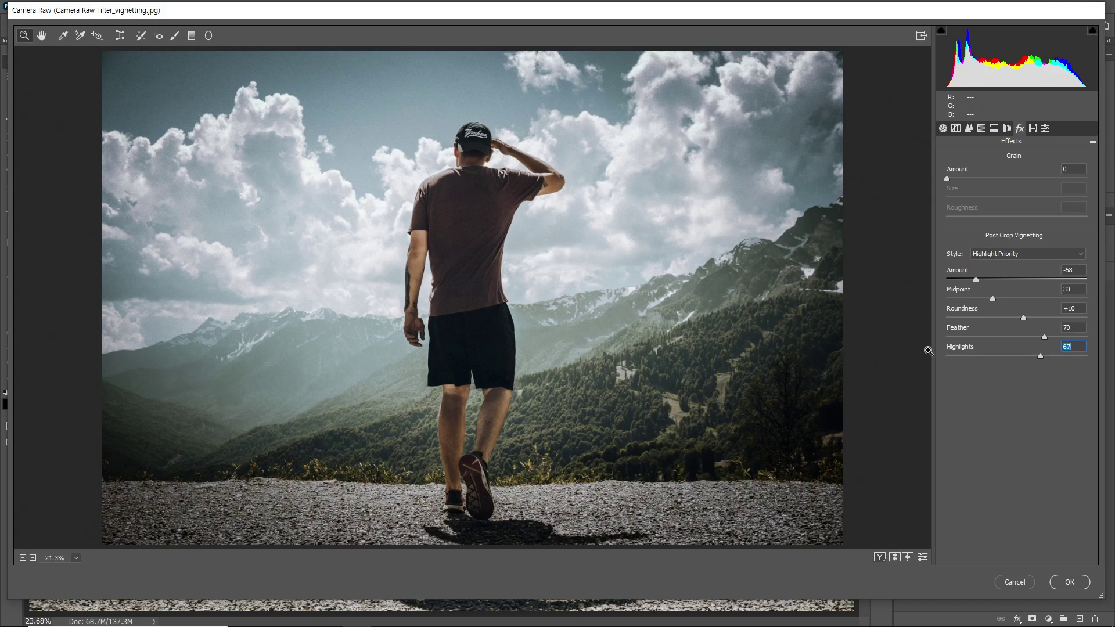
pyautogui.moveTo(1049, 356)
pyautogui.mouseDown()
pyautogui.moveTo(1067, 354)
pyautogui.moveTo(1035, 354)
pyautogui.moveTo(1081, 354)
pyautogui.moveTo(960, 360)
pyautogui.moveTo(1063, 355)
pyautogui.mouseUp()
pyautogui.press('Up')
pyautogui.press('Up')
pyautogui.press('Up')
pyautogui.press('Up')
pyautogui.press('Up')
pyautogui.moveTo(1062, 357); pyautogui.dragTo(1069, 355)
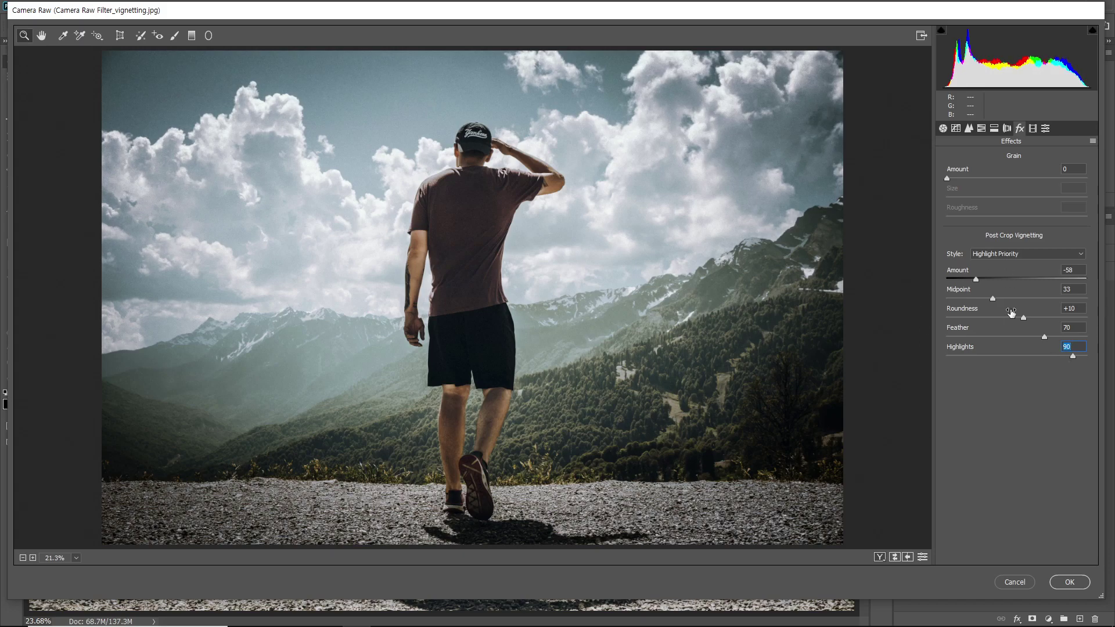
pyautogui.moveTo(976, 281); pyautogui.dragTo(971, 280)
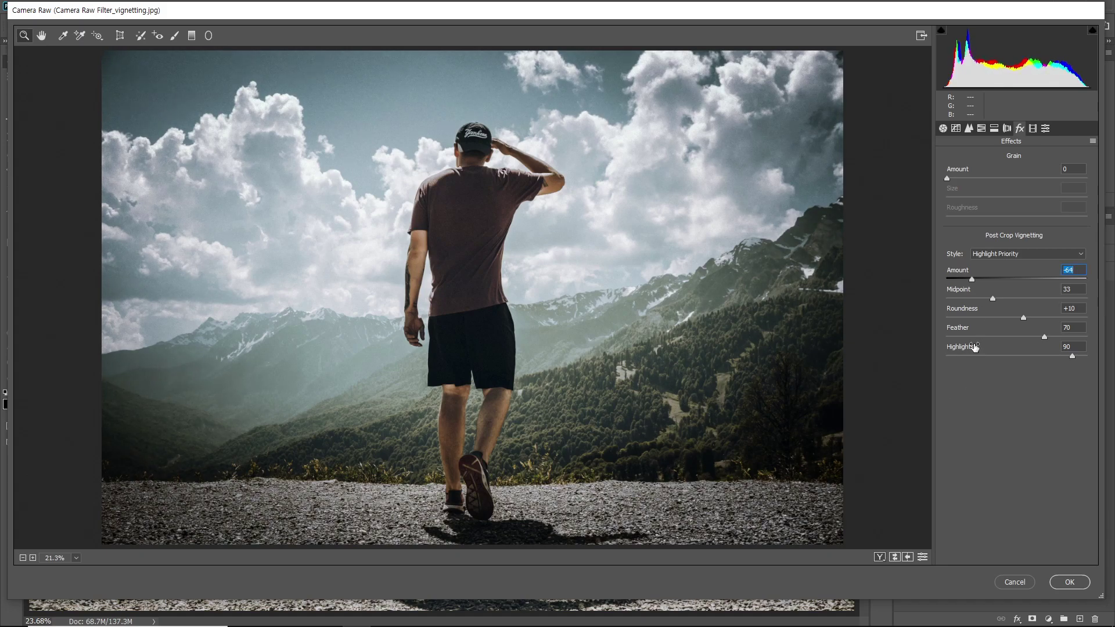
# Look through the post-crop vignetting styles and choose Color Priority
pyautogui.click(992, 254)
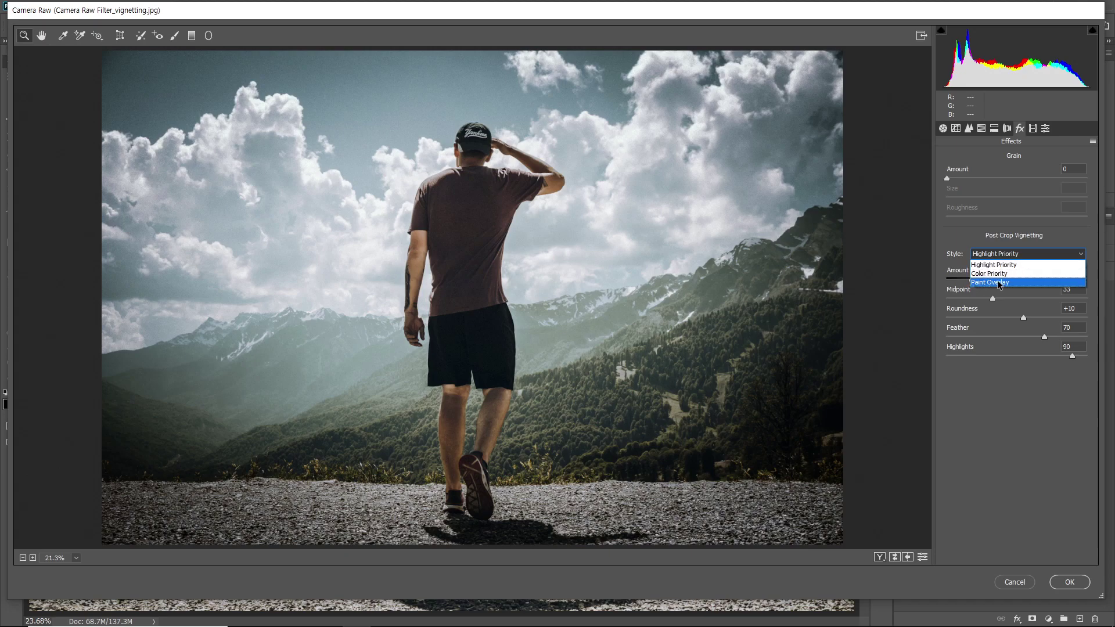
pyautogui.click(990, 265)
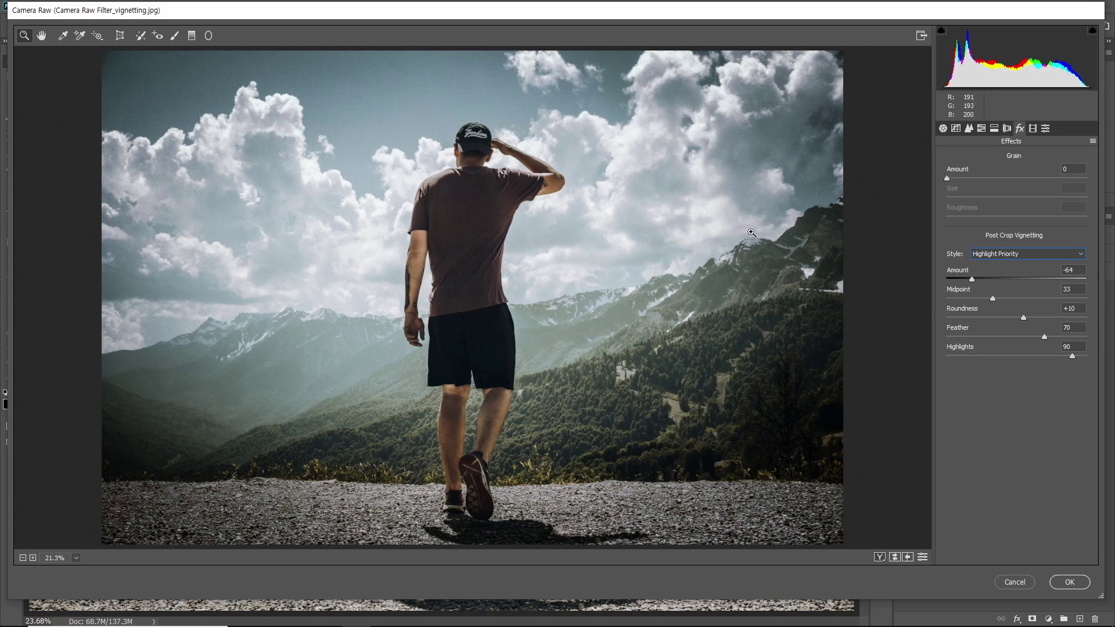
pyautogui.click(991, 253)
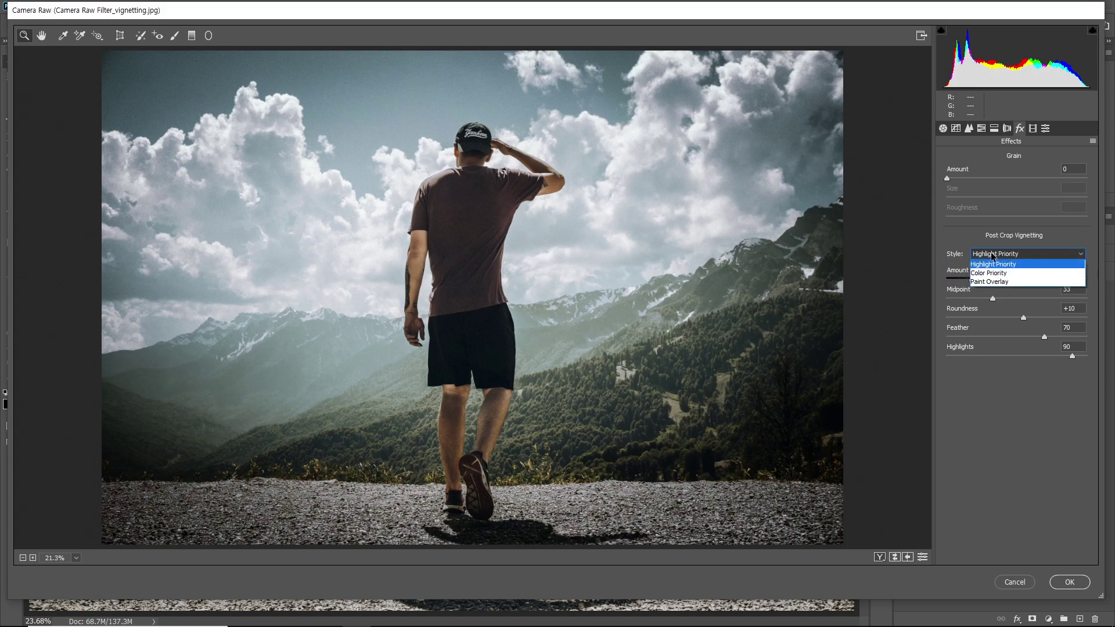
pyautogui.click(990, 274)
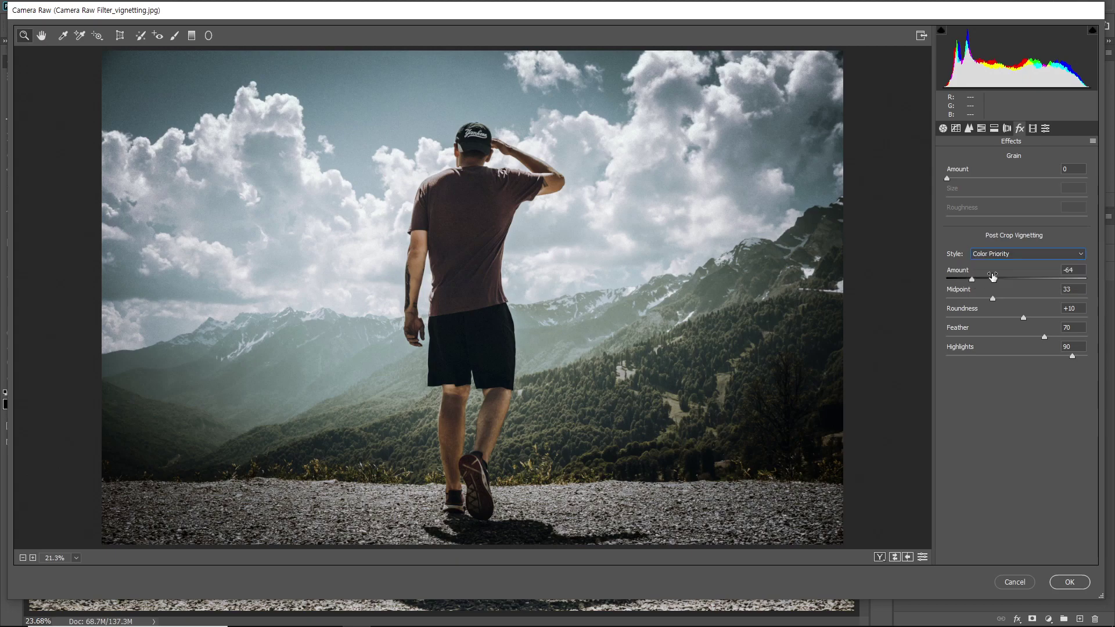
# Shift the photo's white balance to temperature -53 and tint -49 in the basic adjustments
pyautogui.click(942, 129)
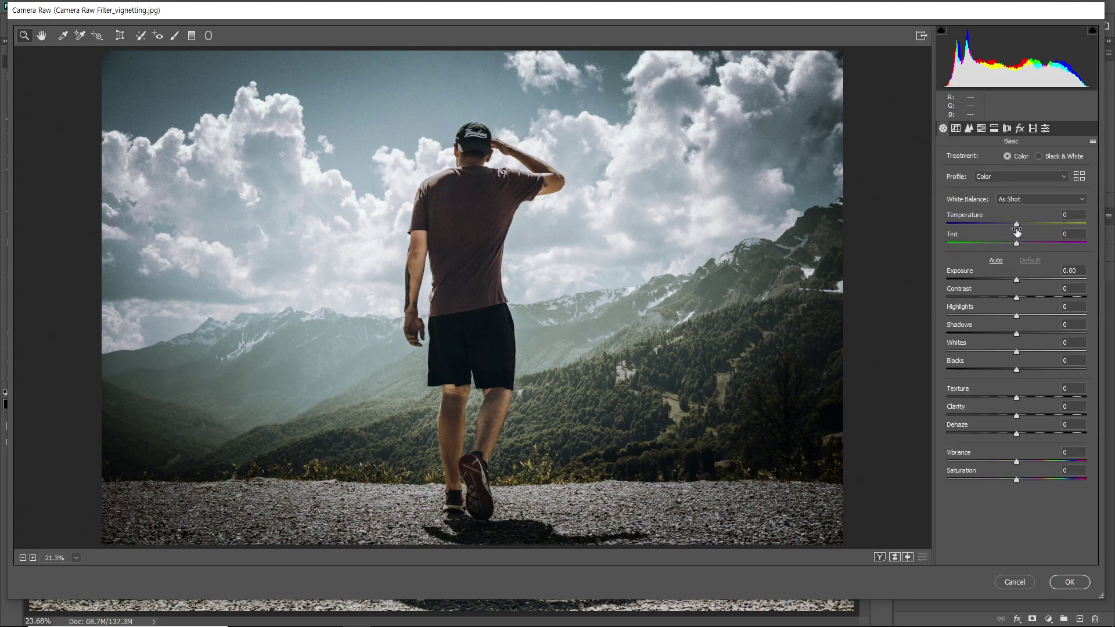
pyautogui.moveTo(1016, 224); pyautogui.dragTo(981, 244)
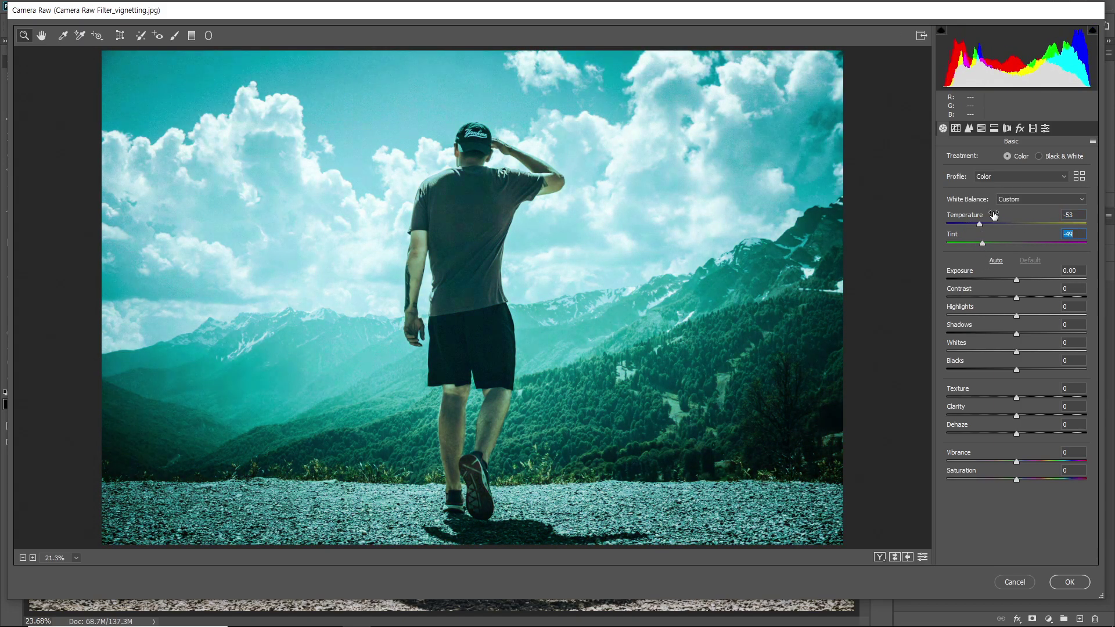
# Strengthen the Color Priority vignette to amount -81 and midpoint 23 in the effects settings
pyautogui.click(1020, 129)
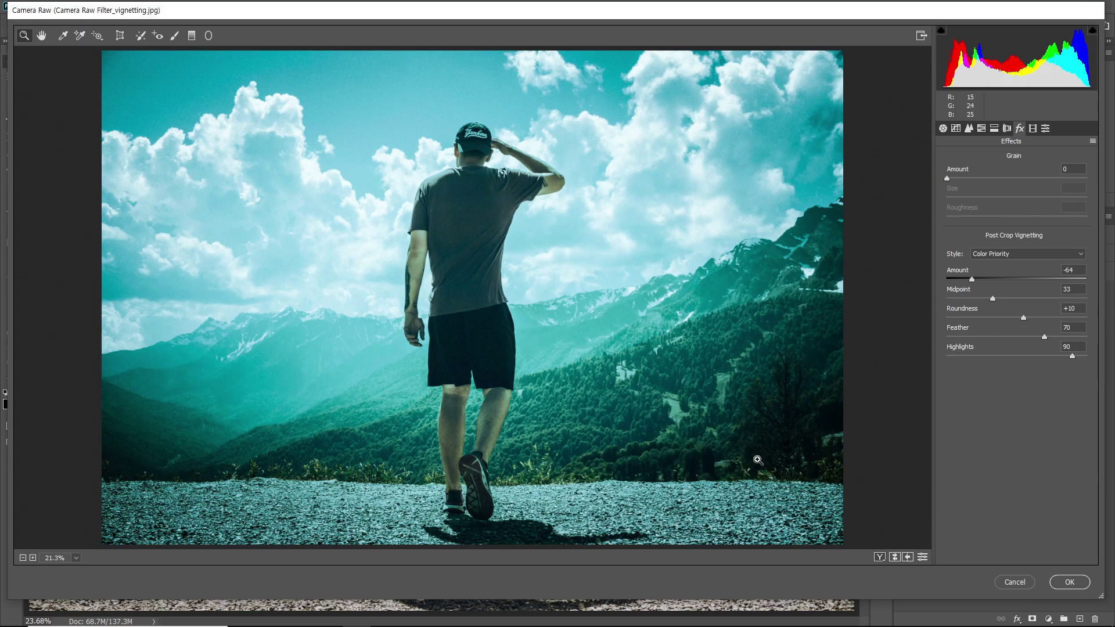
pyautogui.moveTo(973, 279); pyautogui.dragTo(962, 279)
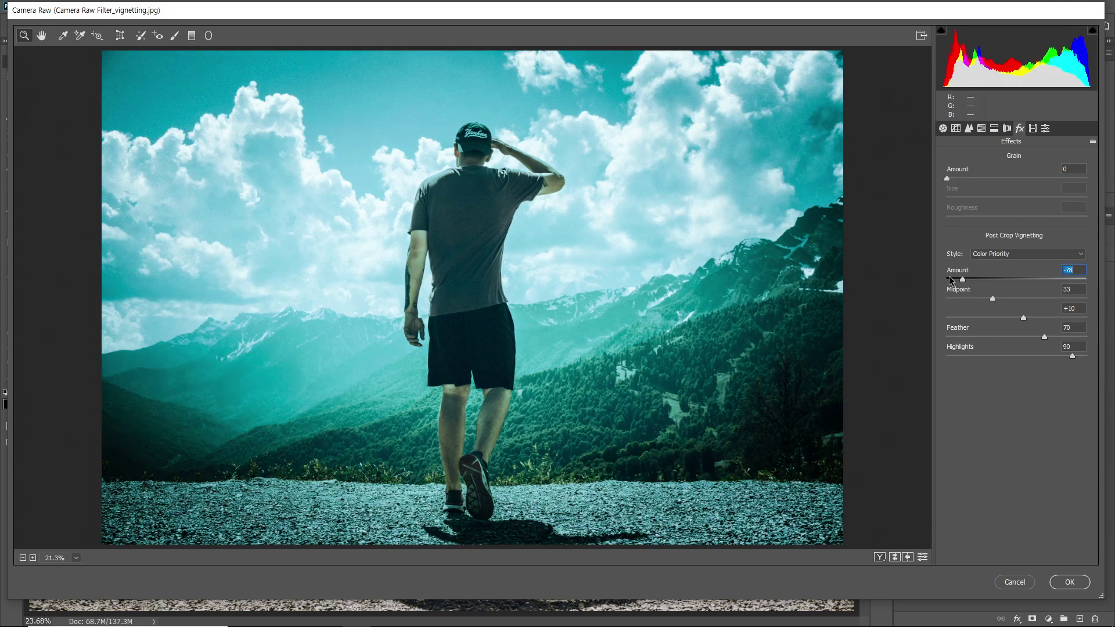
pyautogui.press('Down')
pyautogui.press('Down')
pyautogui.press('Down')
pyautogui.press('Tab')
pyautogui.hotkey('shift', 'Down')
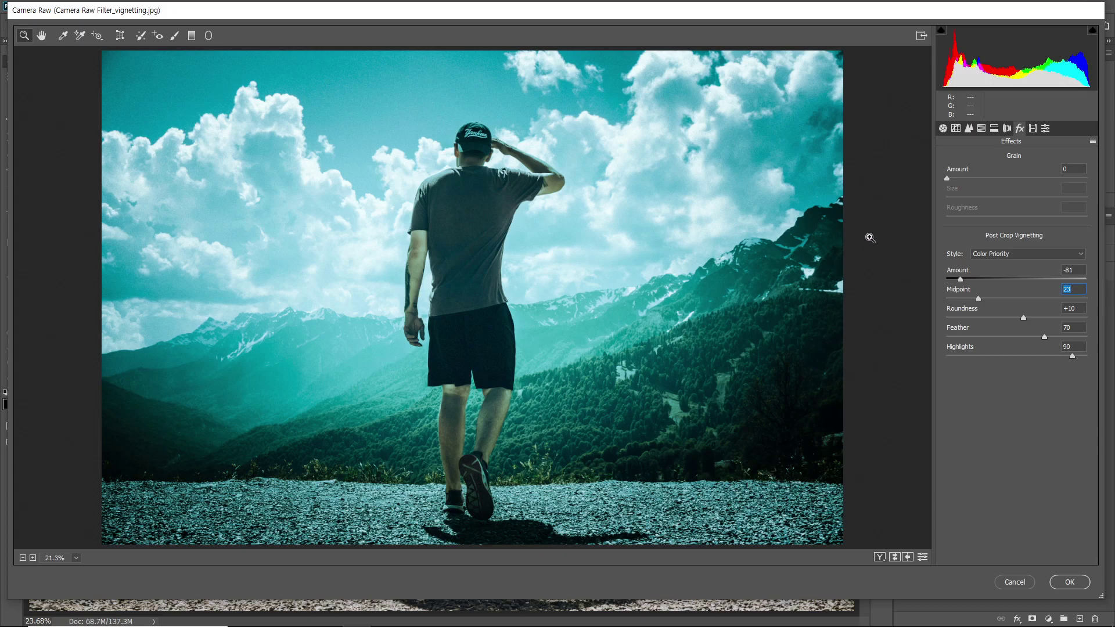
# Set the photo's white balance temperature and tint back to 0 in the basic adjustments
pyautogui.click(943, 128)
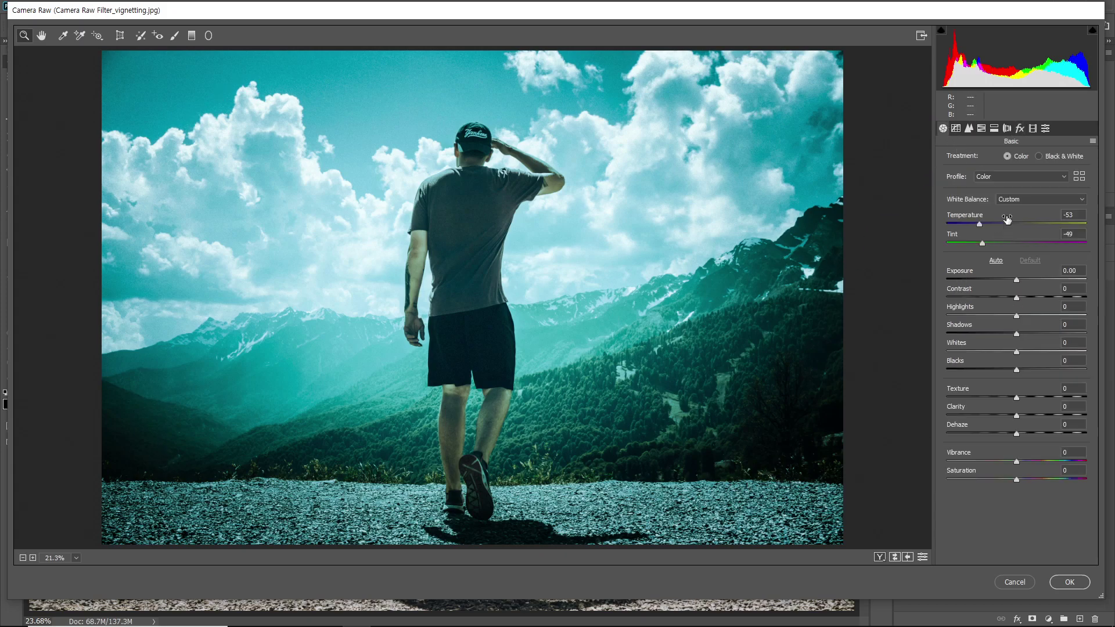
pyautogui.click(1074, 214)
pyautogui.write('0')
pyautogui.click(1071, 234)
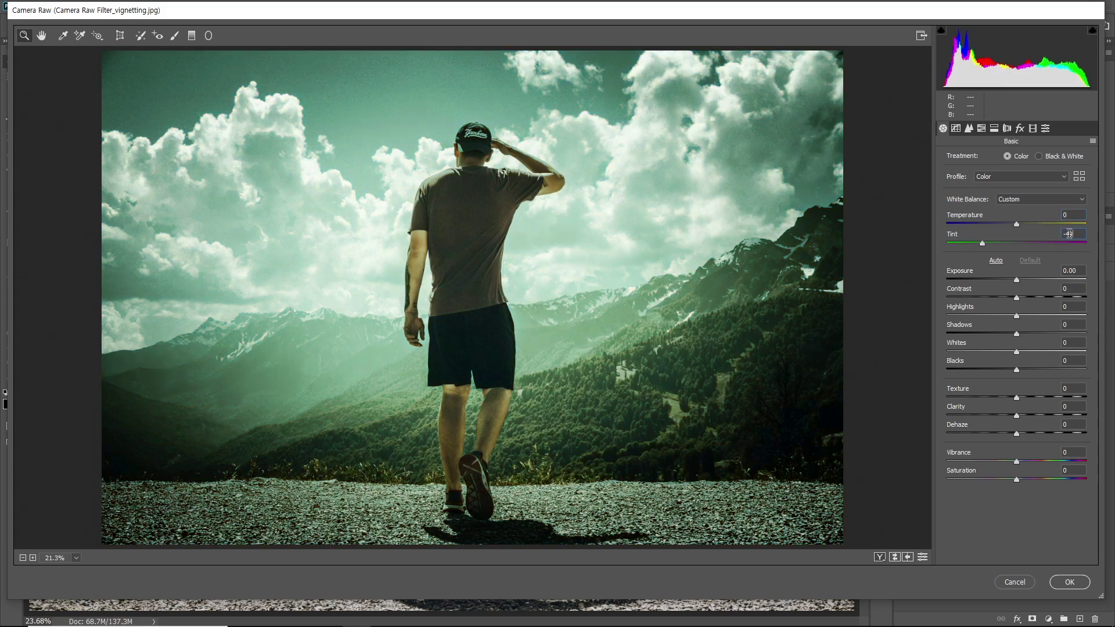
pyautogui.write('0')
# Switch the post-crop vignette style to Paint Overlay, with amount -100 and midpoint 19
pyautogui.click(1019, 128)
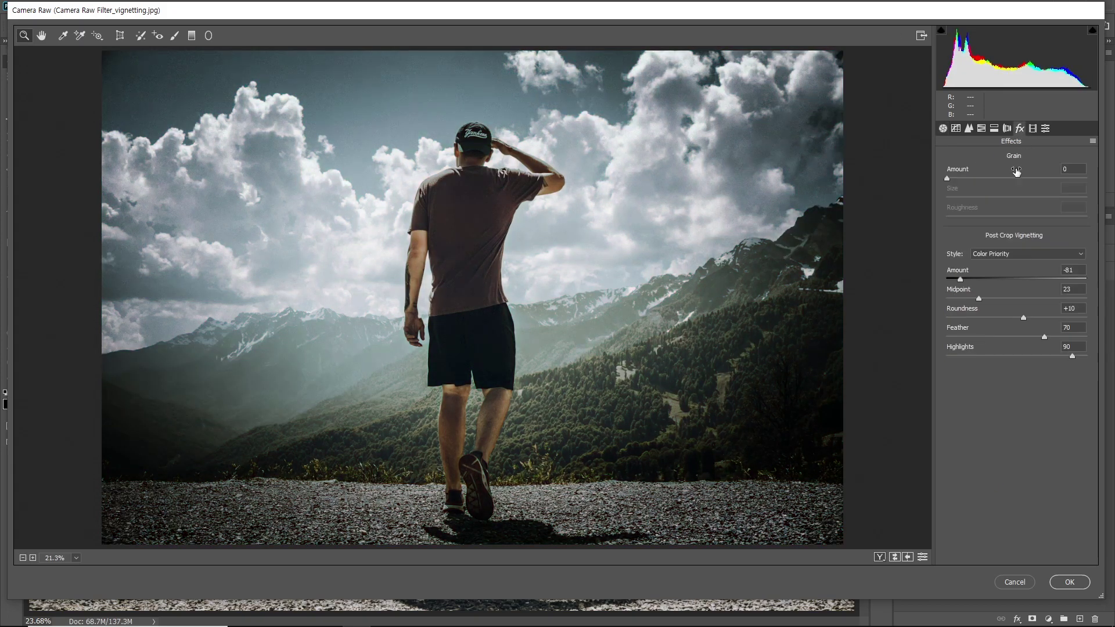
pyautogui.click(994, 254)
pyautogui.click(980, 284)
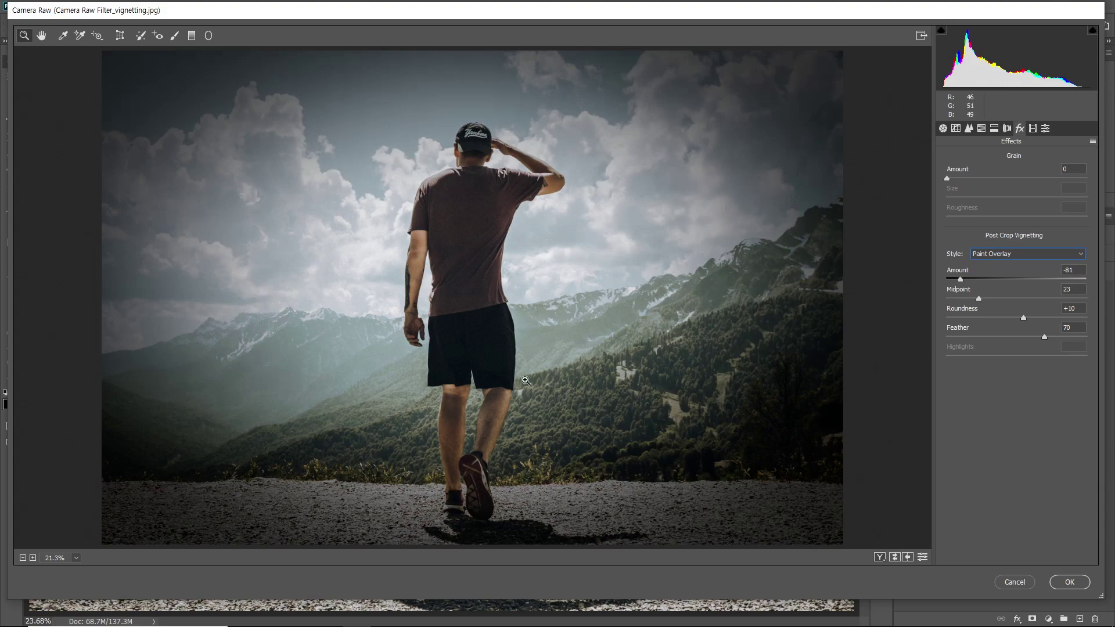
pyautogui.moveTo(961, 280); pyautogui.dragTo(945, 280)
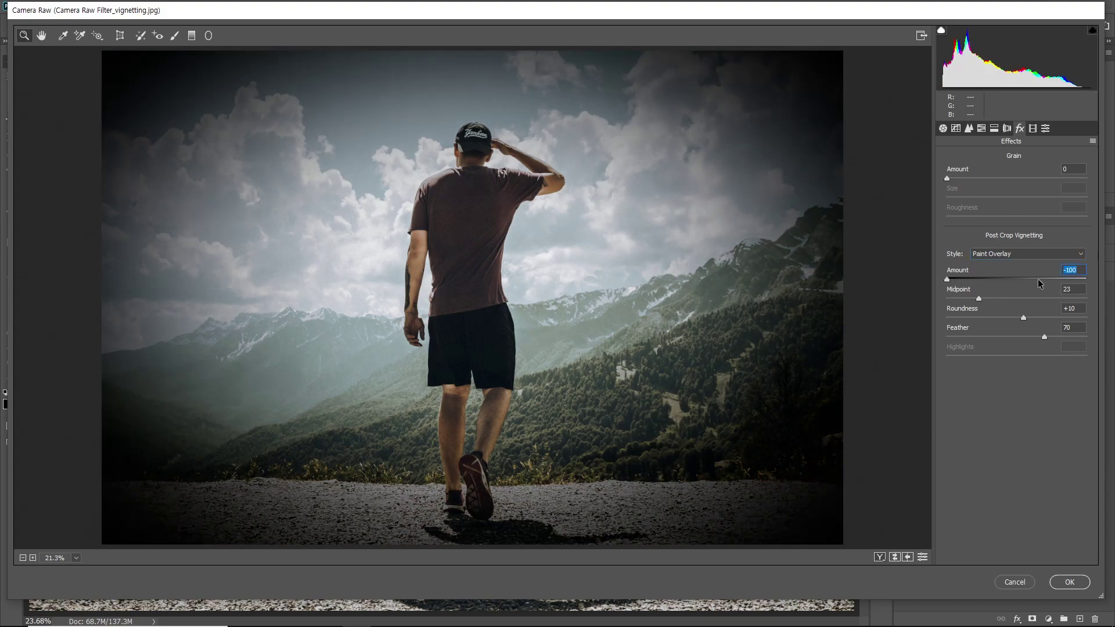
pyautogui.moveTo(959, 276)
pyautogui.mouseDown()
pyautogui.moveTo(1086, 279)
pyautogui.moveTo(946, 280)
pyautogui.moveTo(988, 301)
pyautogui.moveTo(973, 299)
pyautogui.moveTo(997, 277)
pyautogui.moveTo(946, 280)
pyautogui.mouseUp()
# Switch the vignette style to Highlight Priority with amount -59, and compare the photo with and without the effect
pyautogui.click(994, 253)
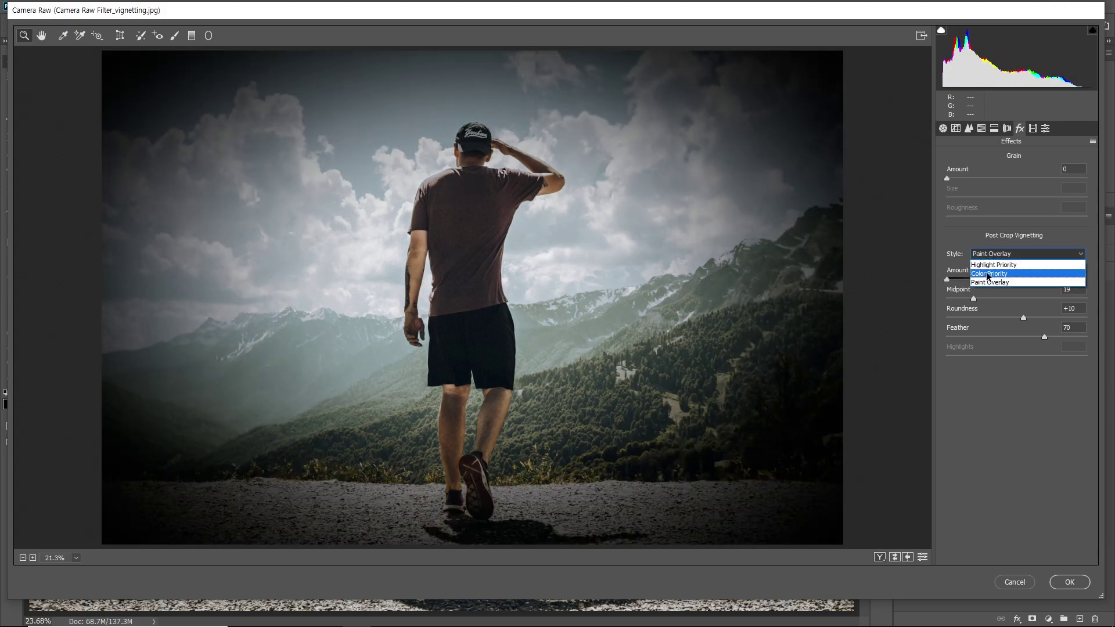
pyautogui.click(997, 264)
pyautogui.moveTo(947, 279); pyautogui.dragTo(971, 288)
pyautogui.moveTo(970, 281); pyautogui.dragTo(976, 280)
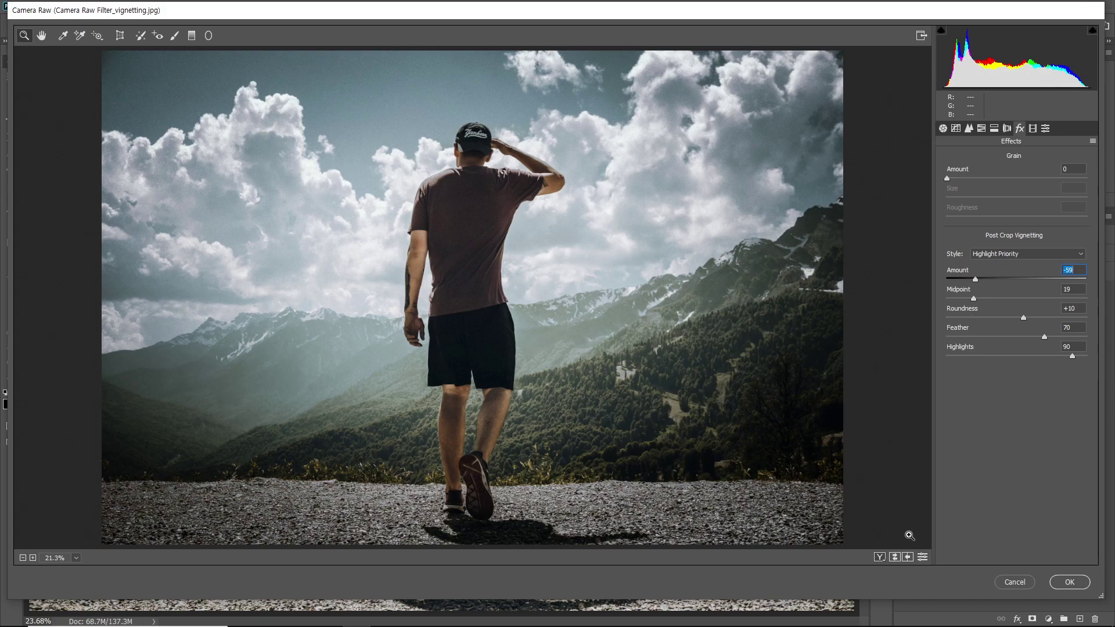
pyautogui.click(923, 557)
pyautogui.click(923, 557)
# Set the vignette's amount to -53 and midpoint to 43, apply the filter, and compare Layer 1 hidden and shown
pyautogui.moveTo(985, 297)
pyautogui.mouseDown()
pyautogui.moveTo(1011, 296)
pyautogui.moveTo(980, 280)
pyautogui.mouseUp()
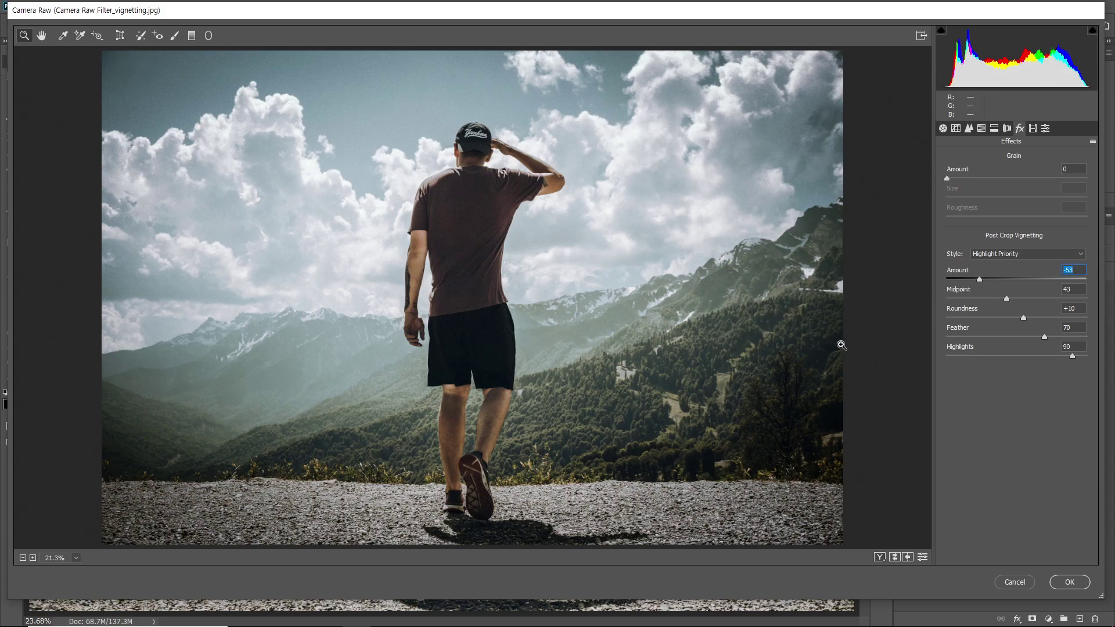
pyautogui.click(1070, 582)
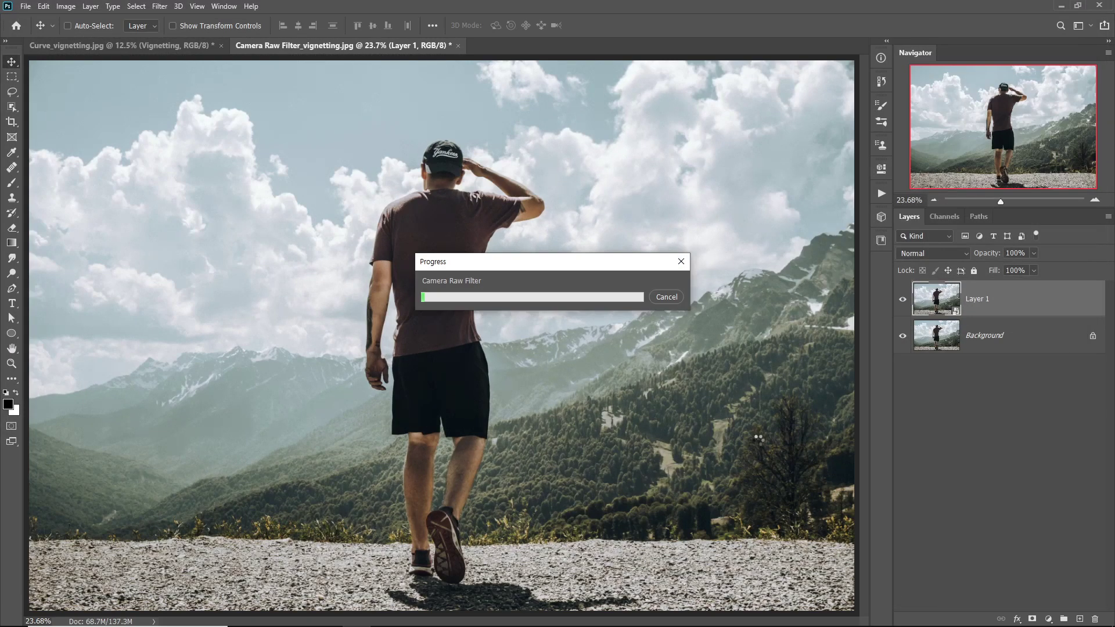
pyautogui.click(902, 299)
pyautogui.click(902, 299)
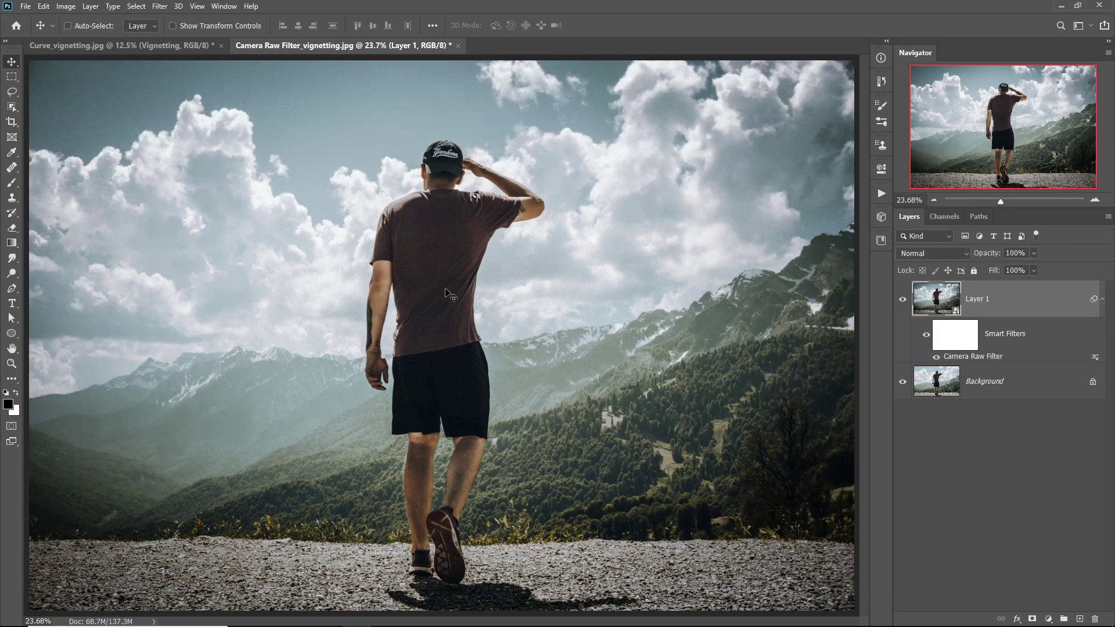
# Reopen the Camera Raw smart filter on Layer 1, set the vignette amount to -69, and preview the photo without the effect
pyautogui.doubleClick(976, 356)
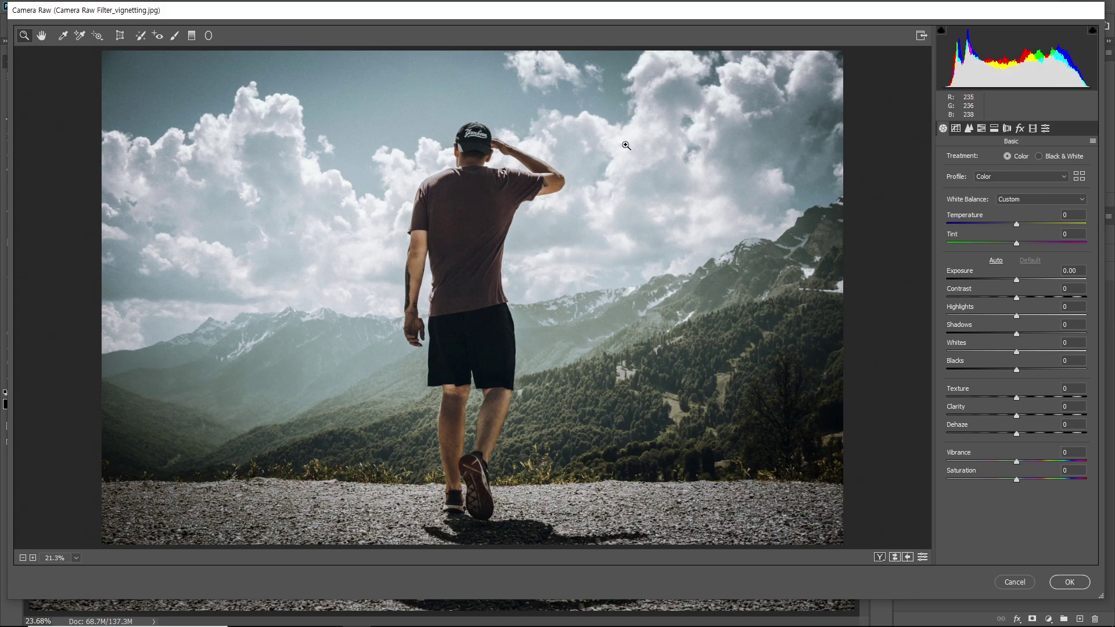
pyautogui.click(1020, 129)
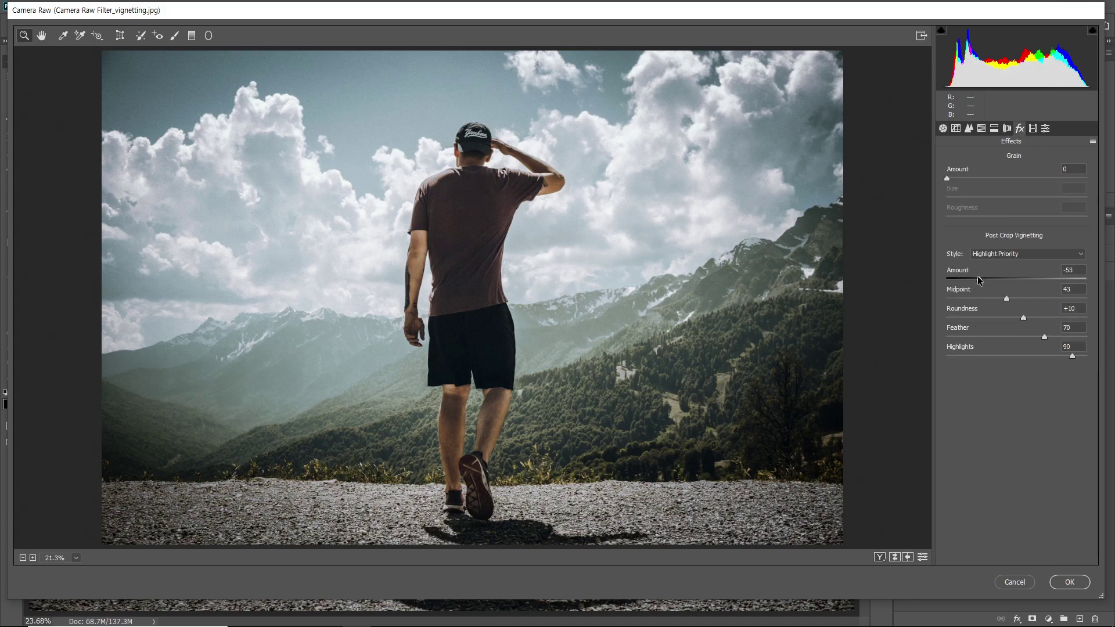
pyautogui.moveTo(979, 280); pyautogui.dragTo(963, 279)
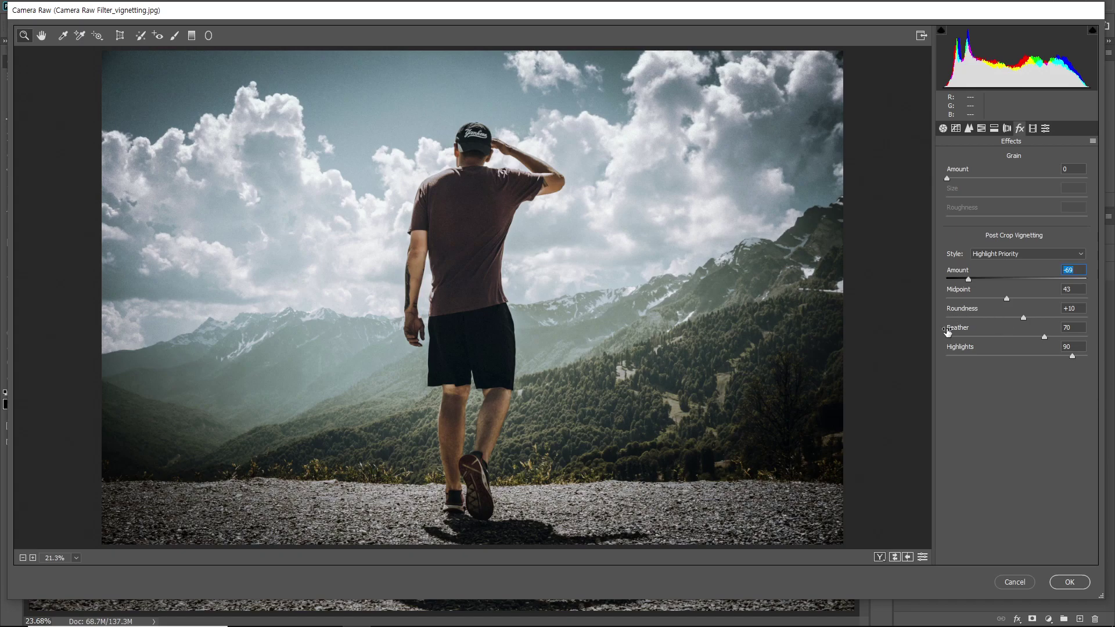
pyautogui.click(922, 557)
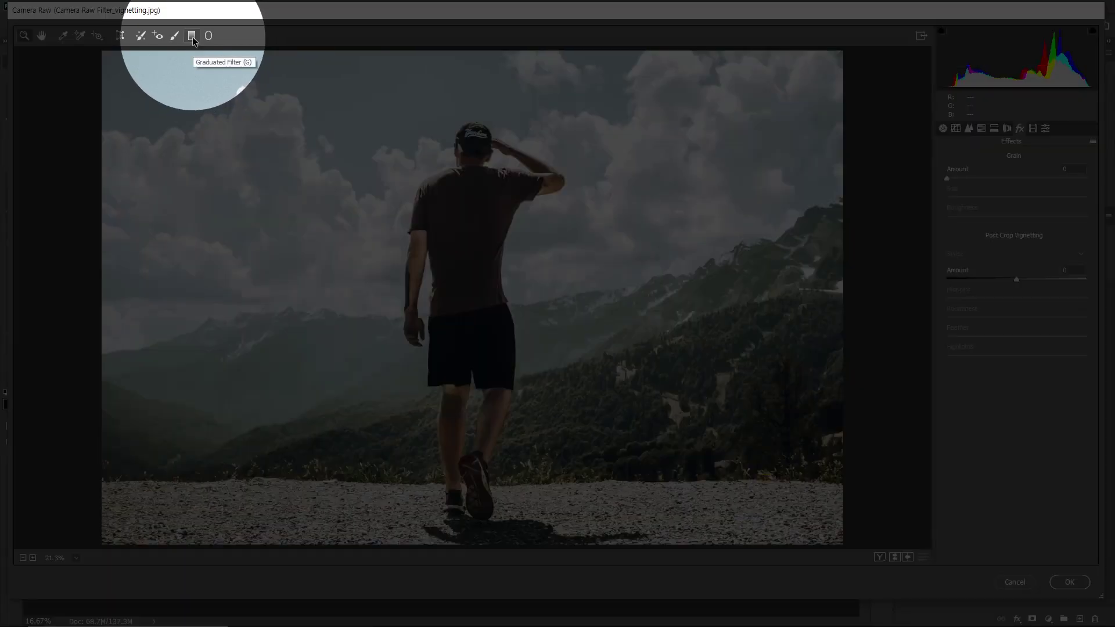
# Draw a straight horizontal graduated filter from just outside the photo's left edge inward toward the man
pyautogui.click(192, 36)
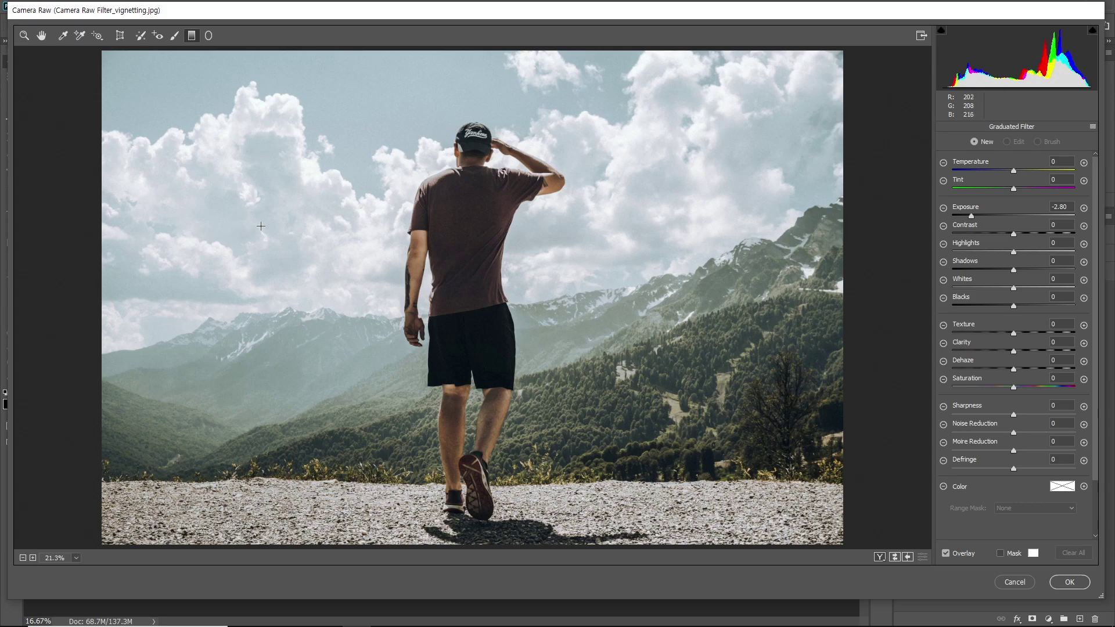
pyautogui.hotkey('ctrl', '-')
pyautogui.hotkey('ctrl', '-')
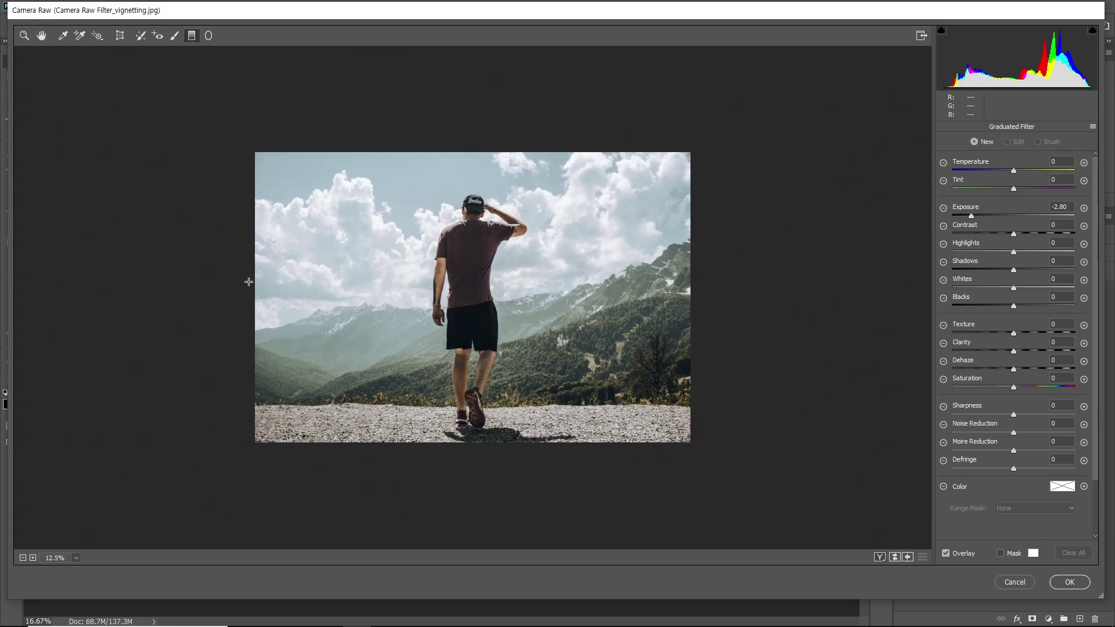
pyautogui.moveTo(246, 280); pyautogui.dragTo(419, 281)
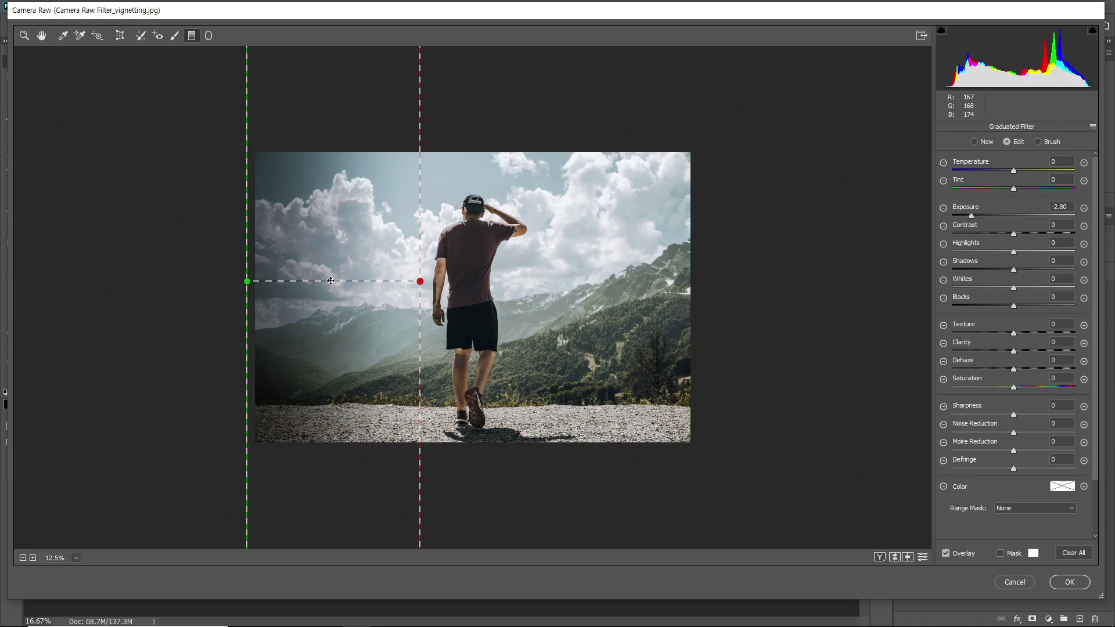
# Try moving and widening the graduated filter, and place it fading from outside the photo's left edge to the man's left arm
pyautogui.moveTo(330, 281); pyautogui.dragTo(498, 282)
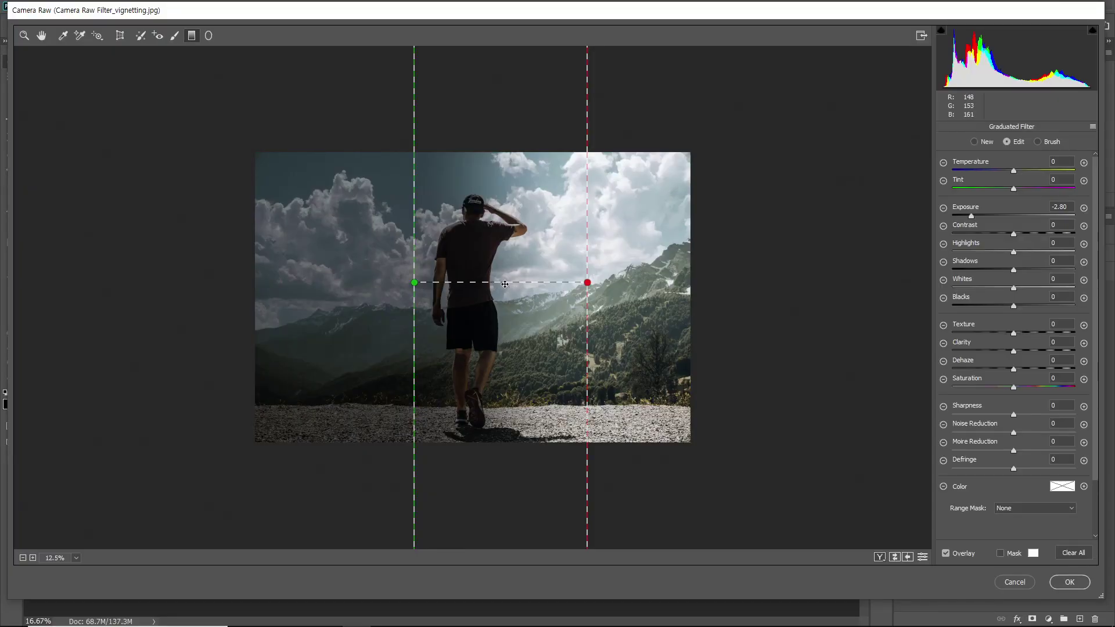
pyautogui.moveTo(503, 284); pyautogui.dragTo(459, 293)
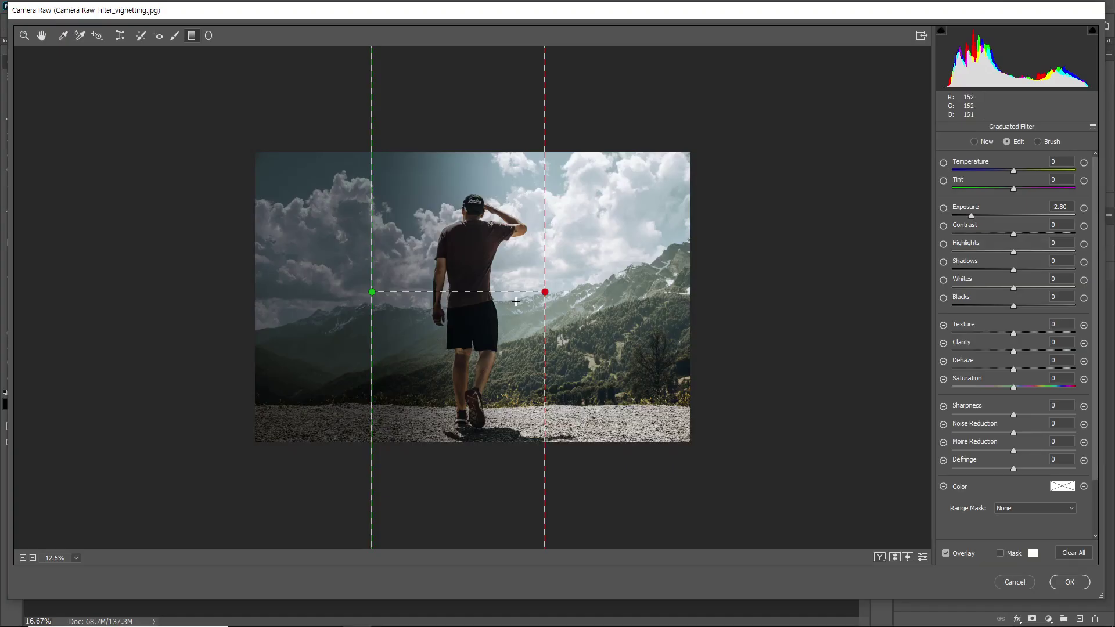
pyautogui.moveTo(375, 296)
pyautogui.mouseDown()
pyautogui.moveTo(384, 251)
pyautogui.moveTo(376, 228)
pyautogui.moveTo(366, 341)
pyautogui.moveTo(350, 307)
pyautogui.moveTo(355, 294)
pyautogui.moveTo(346, 294)
pyautogui.moveTo(401, 291)
pyautogui.moveTo(336, 292)
pyautogui.moveTo(426, 293)
pyautogui.moveTo(365, 293)
pyautogui.mouseUp()
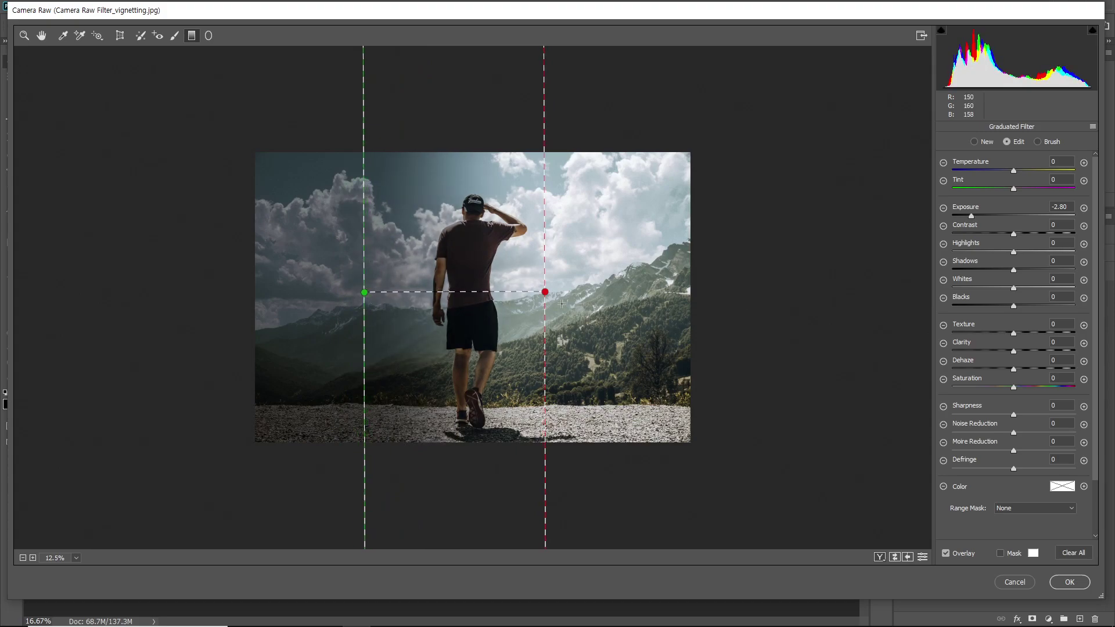
pyautogui.moveTo(552, 301); pyautogui.dragTo(576, 299)
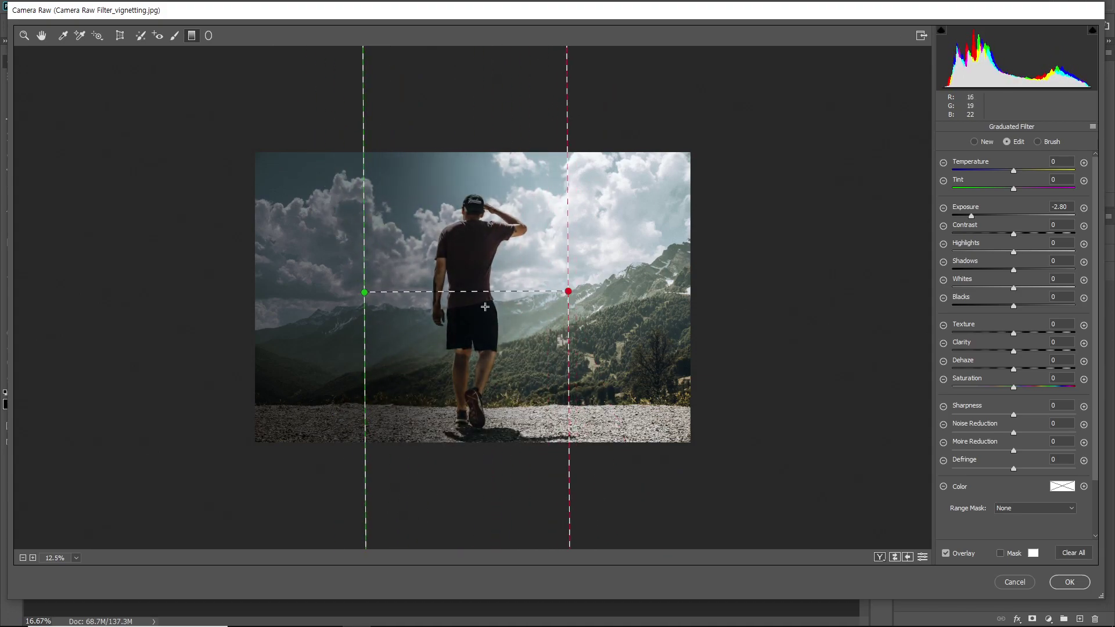
pyautogui.moveTo(476, 292); pyautogui.dragTo(361, 289)
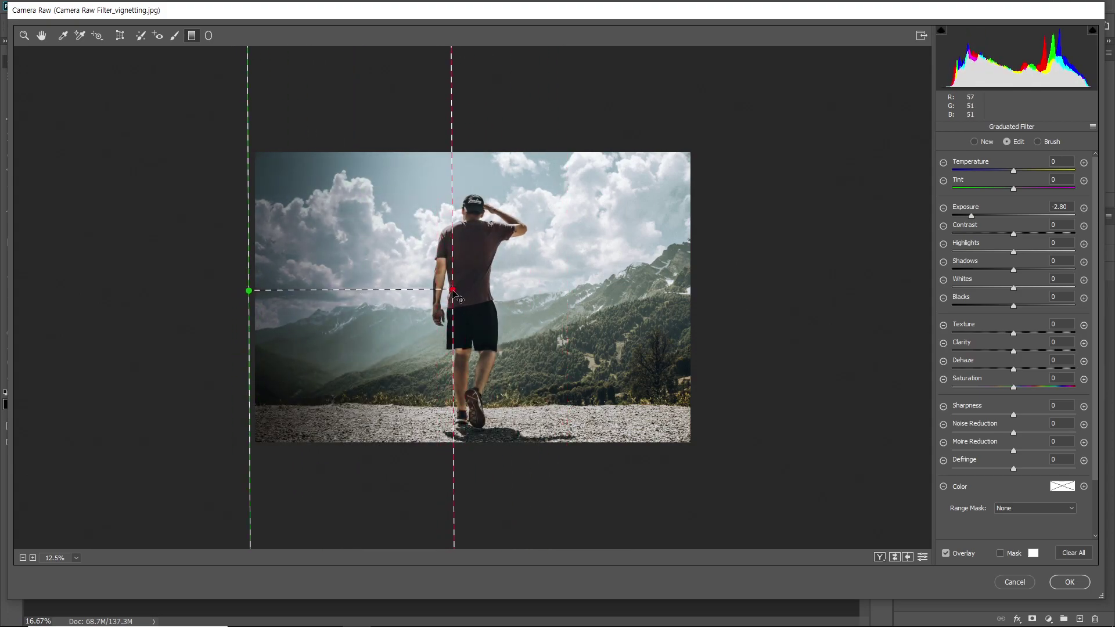
pyautogui.moveTo(453, 290); pyautogui.dragTo(430, 290)
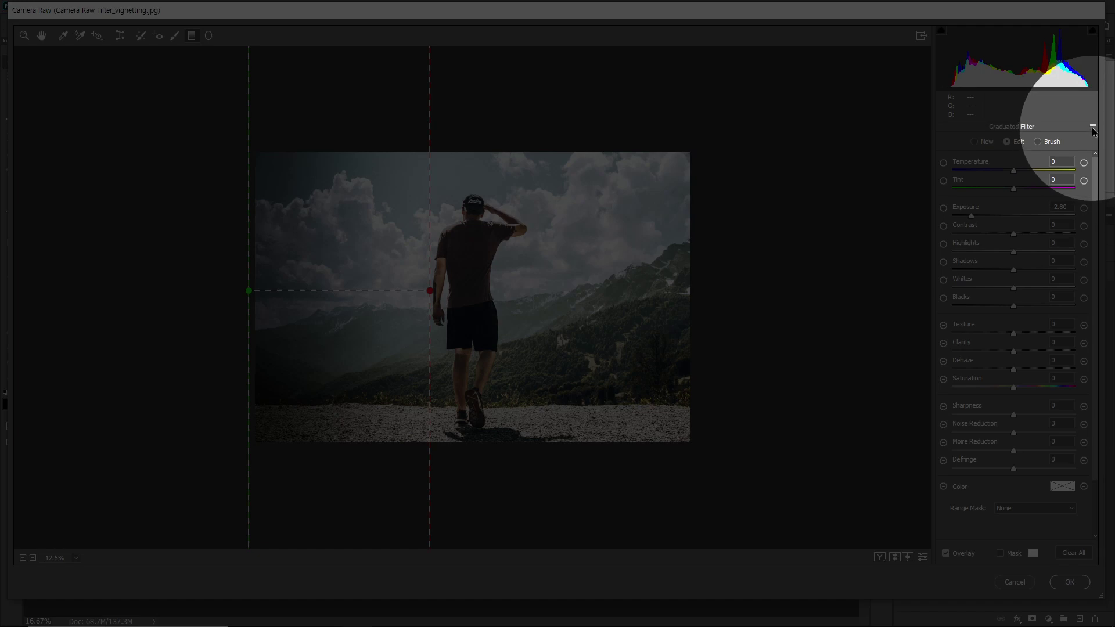
# Reset the graduated filter's local correction settings and set its exposure to -3.05
pyautogui.click(1092, 130)
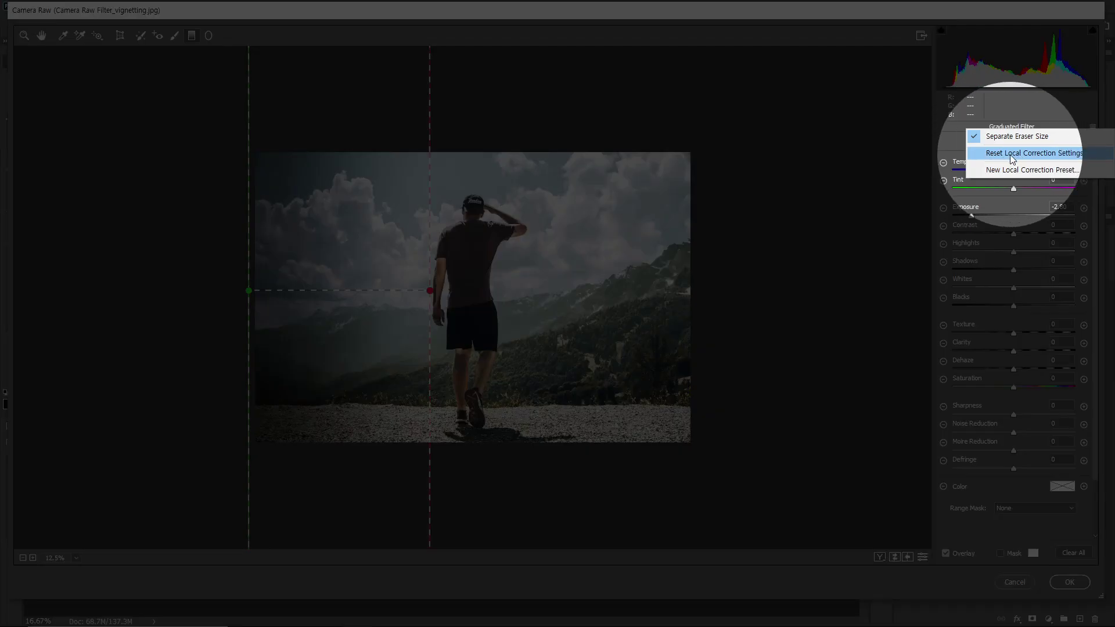
pyautogui.click(1063, 154)
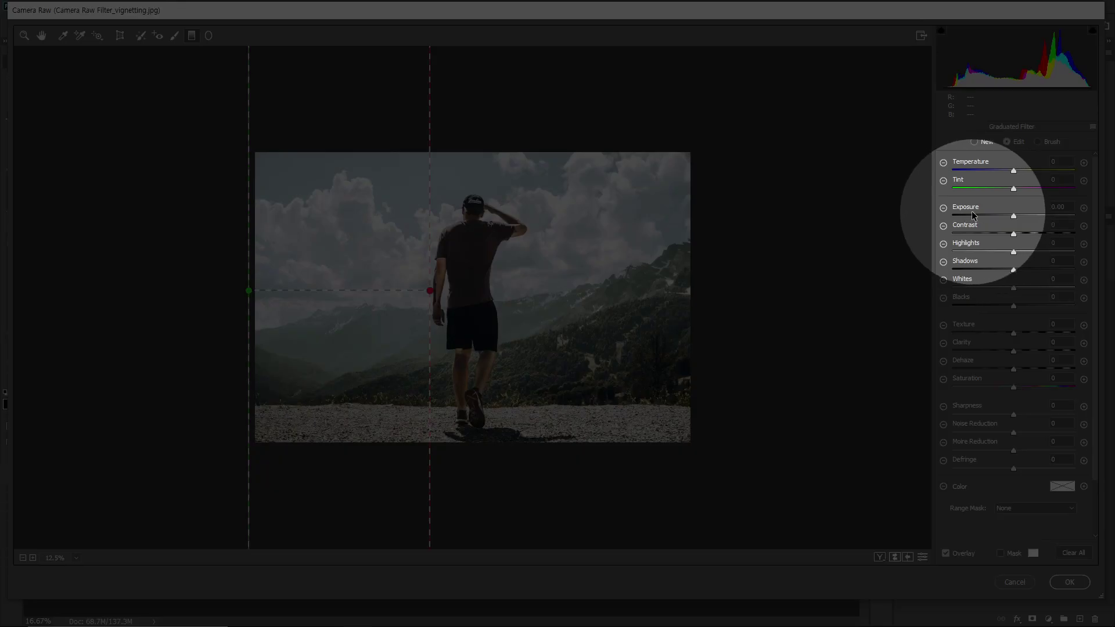
pyautogui.moveTo(1011, 215); pyautogui.dragTo(965, 218)
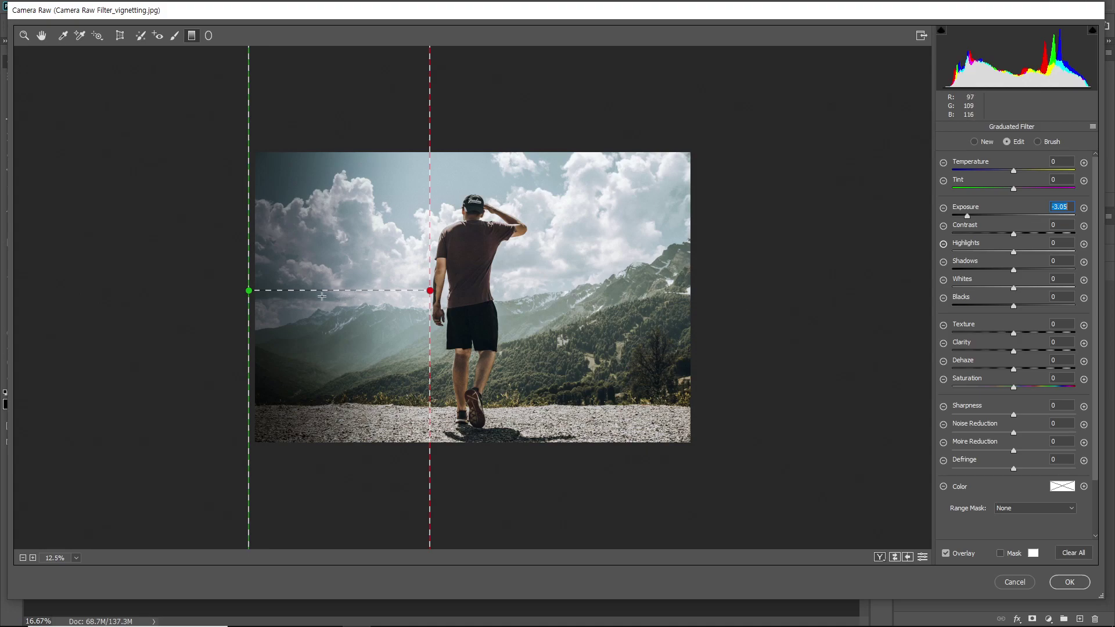
# Add a second straight horizontal graduated filter from outside the photo's right edge inward, and open its editing options
pyautogui.click(699, 295)
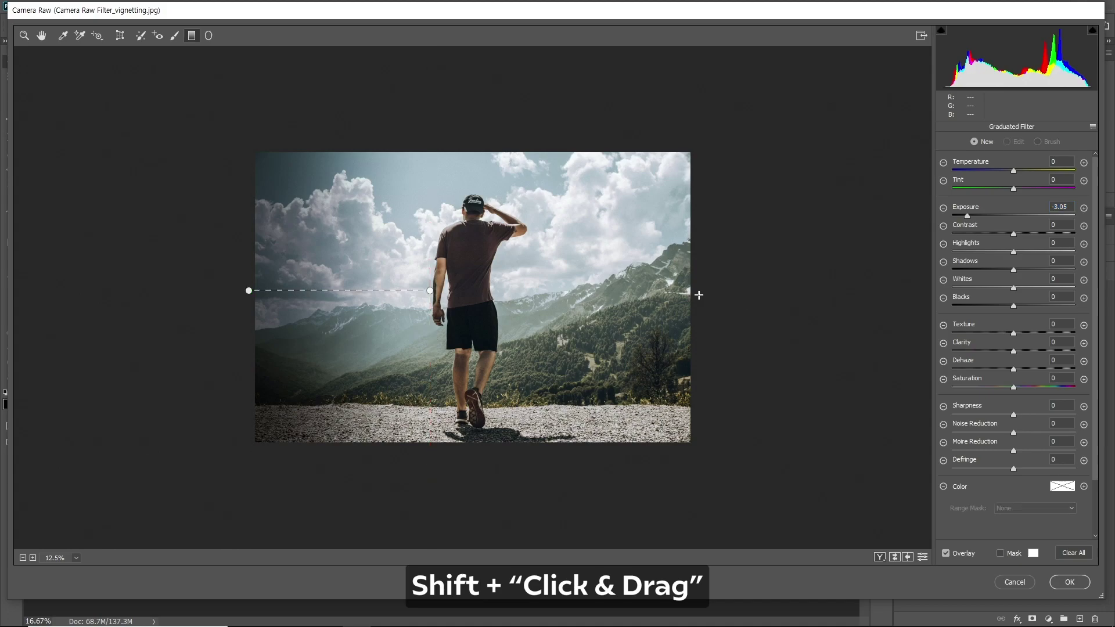
pyautogui.moveTo(699, 295); pyautogui.dragTo(537, 296)
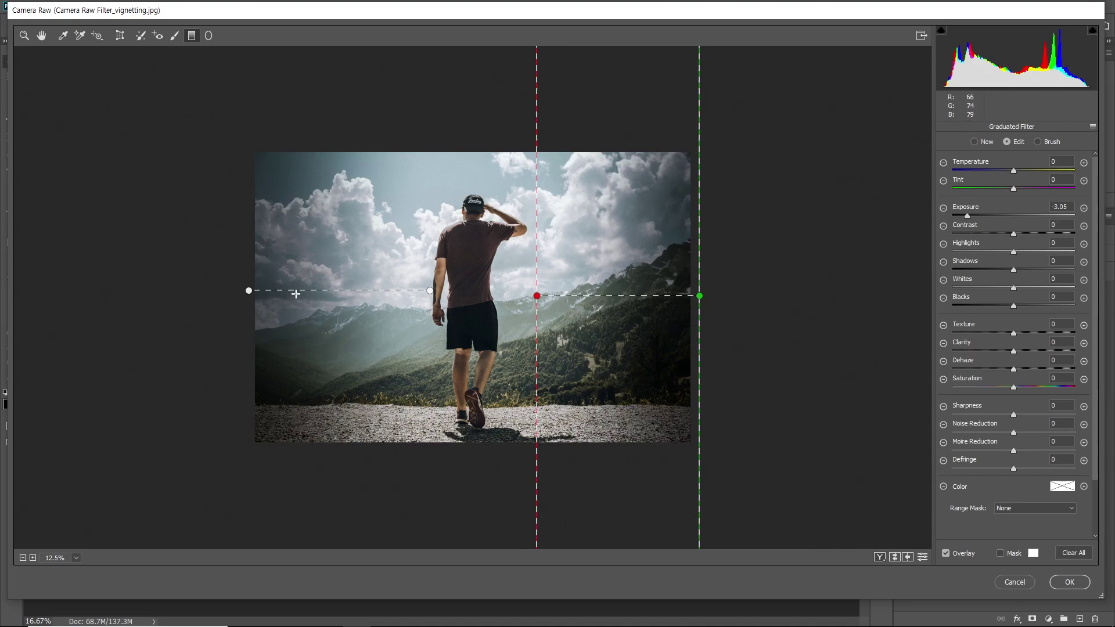
pyautogui.rightClick(607, 302)
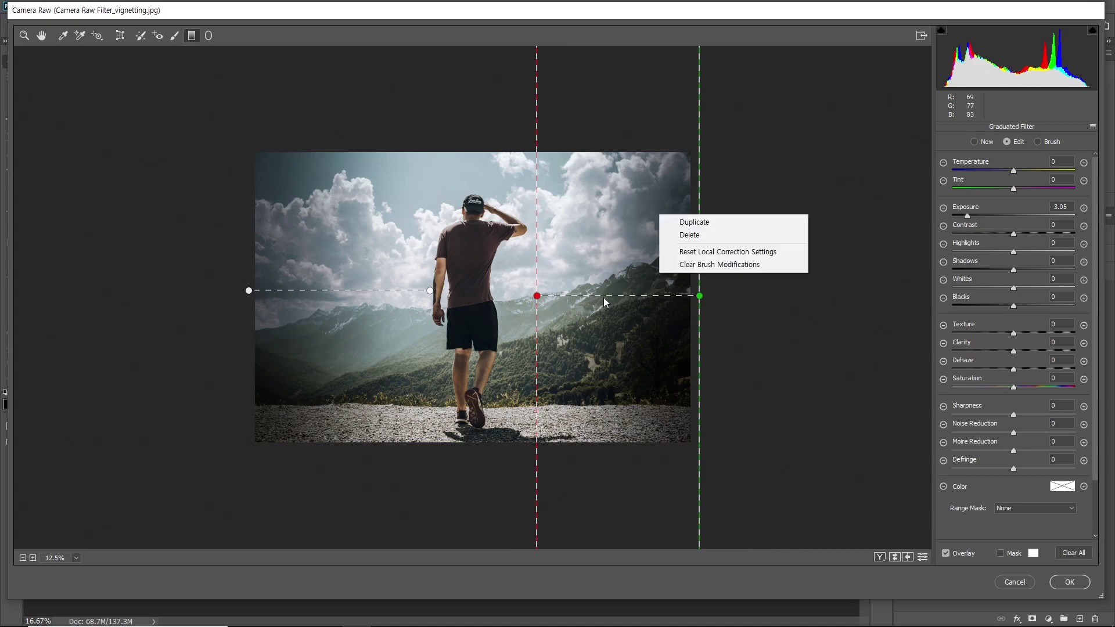
# Deselect the right-hand filter and add vertical graduated filters fading inward from above and below the photo
pyautogui.click(608, 282)
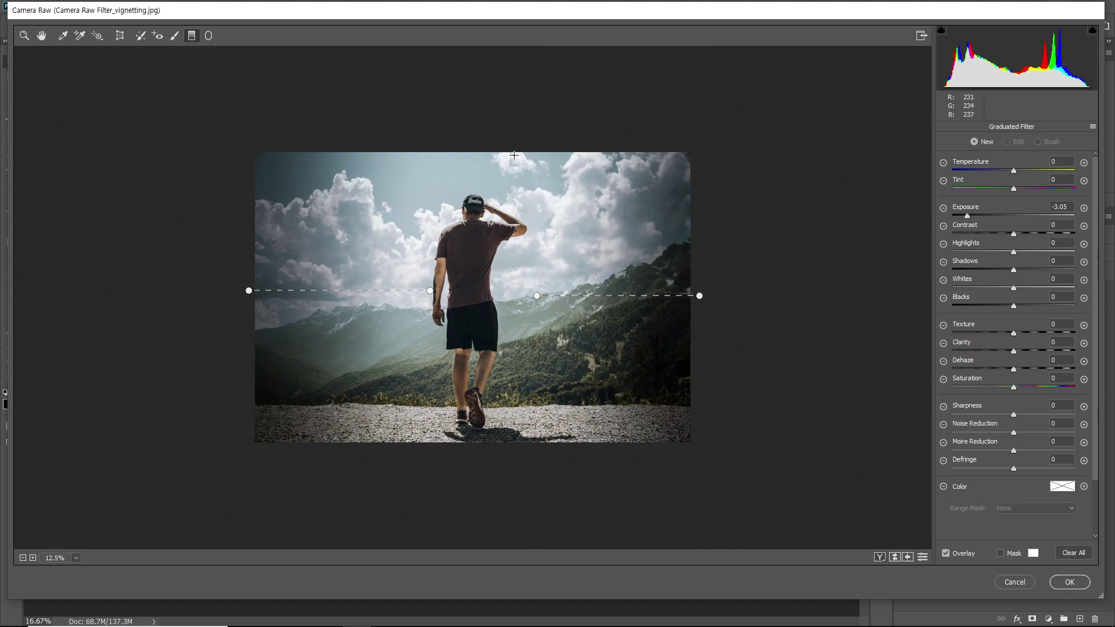
pyautogui.moveTo(476, 110); pyautogui.dragTo(476, 190)
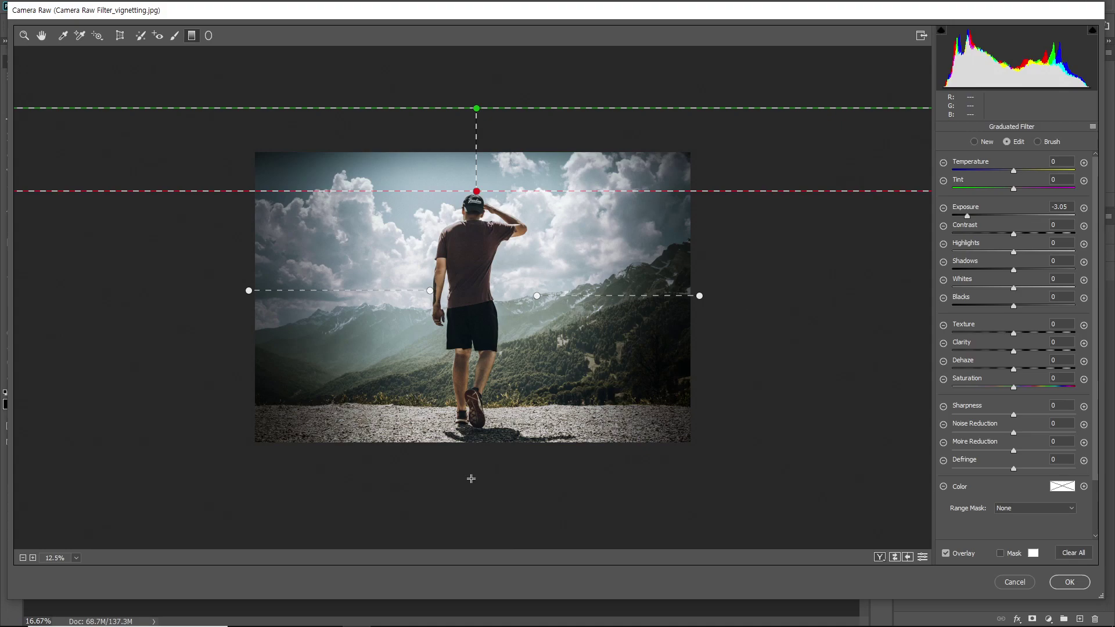
pyautogui.moveTo(469, 480); pyautogui.dragTo(470, 409)
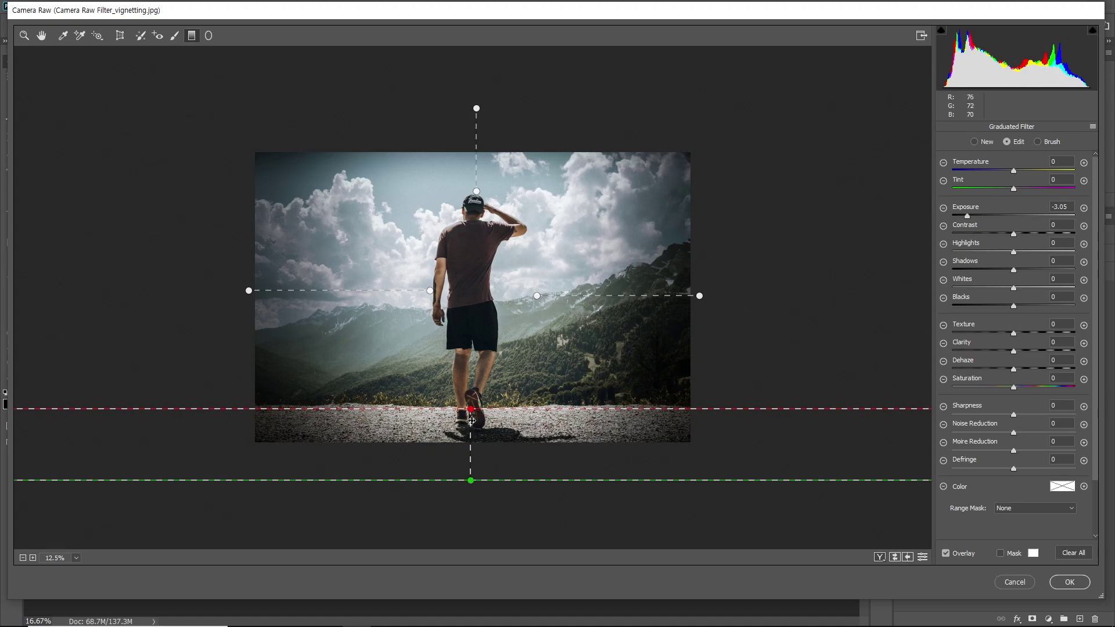
# Tighten the lower graduated filter to the photo's bottom edge and the upper one to just above the man's cap
pyautogui.moveTo(471, 409); pyautogui.dragTo(471, 422)
pyautogui.moveTo(471, 480); pyautogui.dragTo(470, 425)
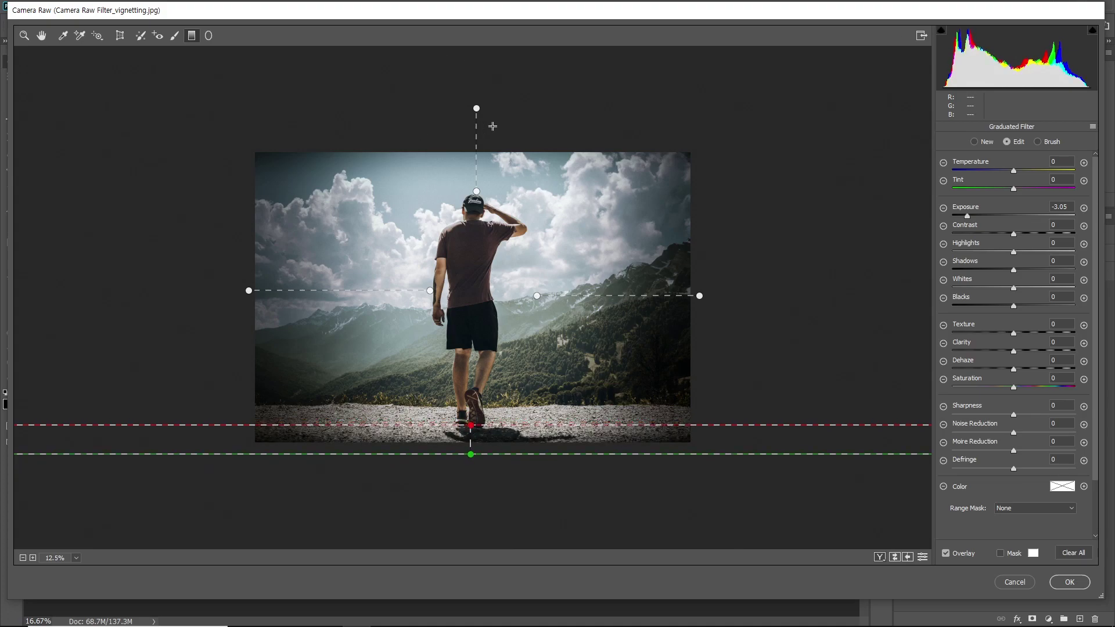
pyautogui.moveTo(476, 191); pyautogui.dragTo(476, 173)
pyautogui.moveTo(477, 108)
pyautogui.mouseDown()
pyautogui.moveTo(465, 121)
pyautogui.moveTo(476, 125)
pyautogui.mouseUp()
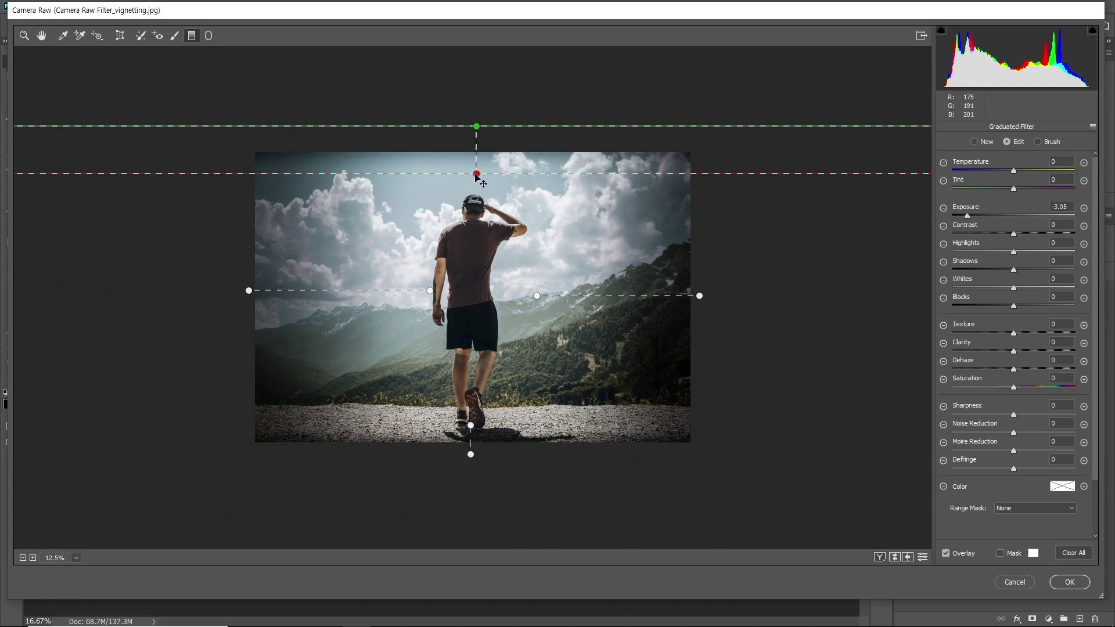
pyautogui.moveTo(476, 174); pyautogui.dragTo(476, 183)
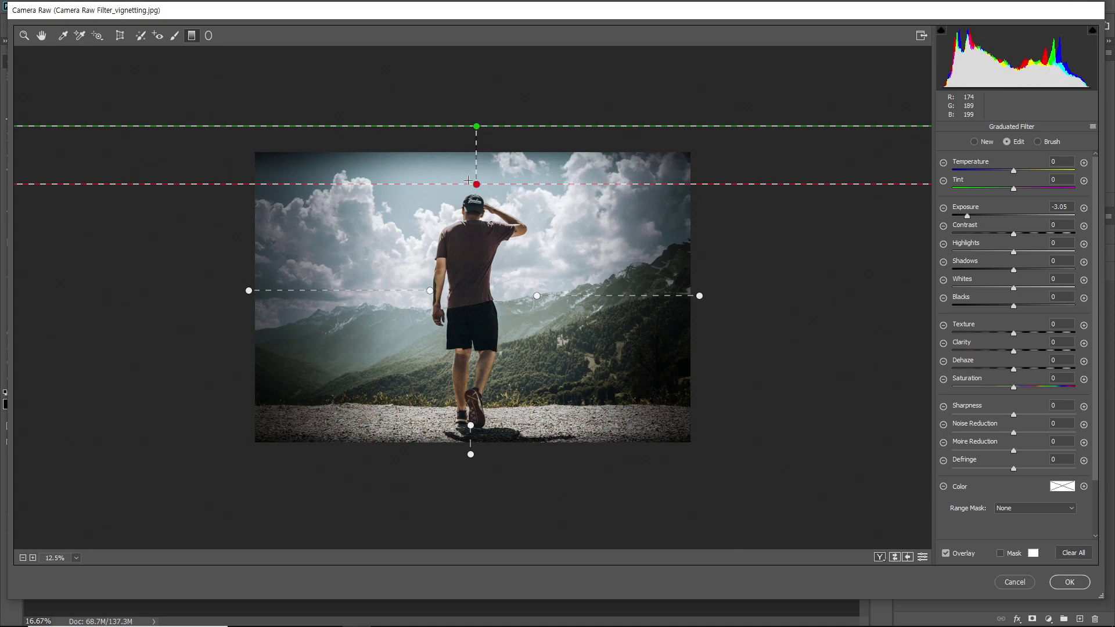
# Set the upper graduated filter's exposure to -1.60, select the right-hand filter, and compare the photo with and without the graduated filters
pyautogui.moveTo(970, 212); pyautogui.dragTo(984, 216)
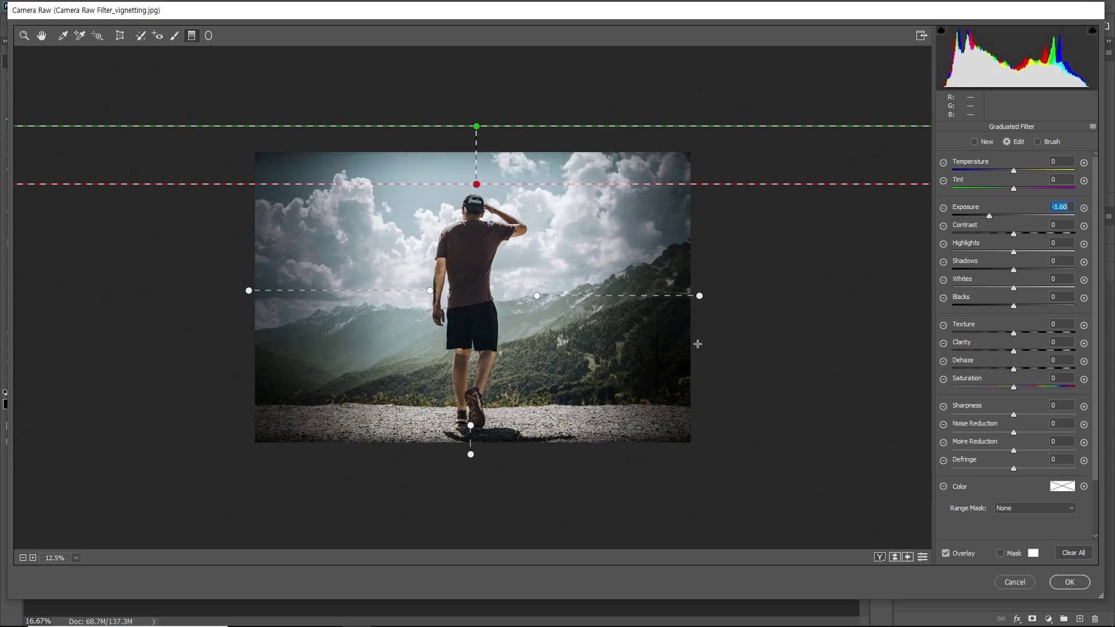
pyautogui.moveTo(701, 297)
pyautogui.click(634, 297)
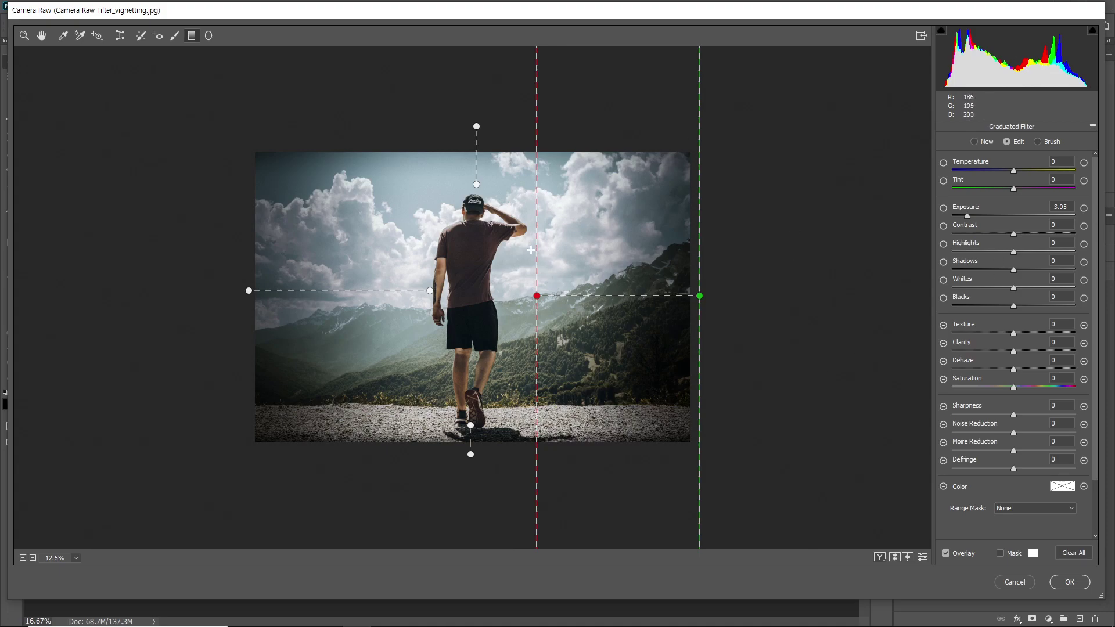
pyautogui.click(921, 557)
pyautogui.click(921, 557)
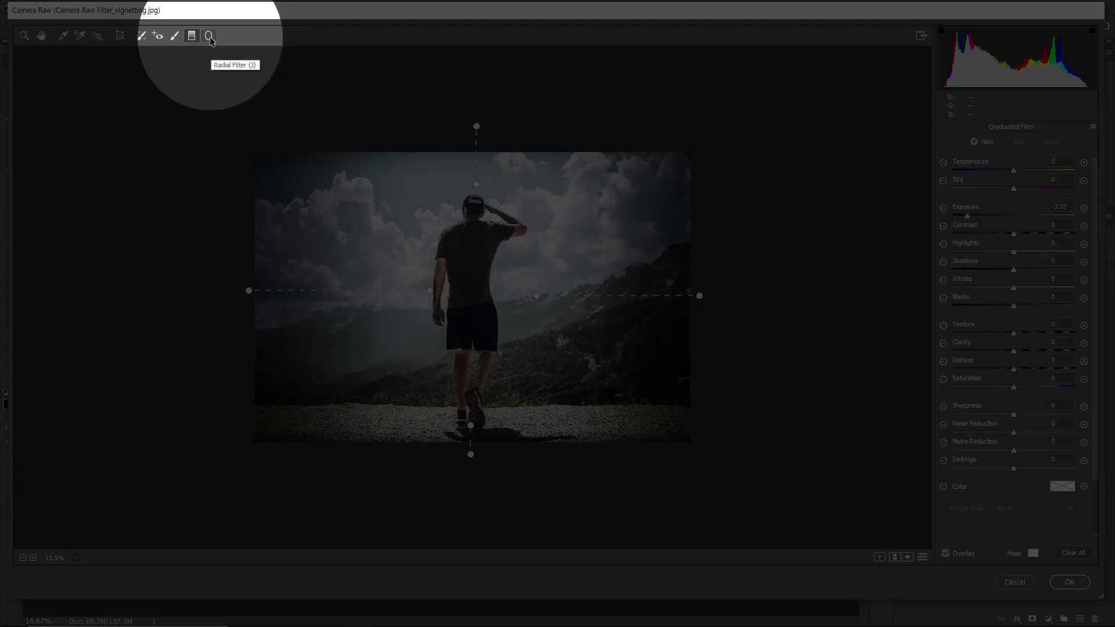
# Add a tall radial filter centred on the man, move it slightly lower, and set its exposure to +0.70
pyautogui.click(209, 36)
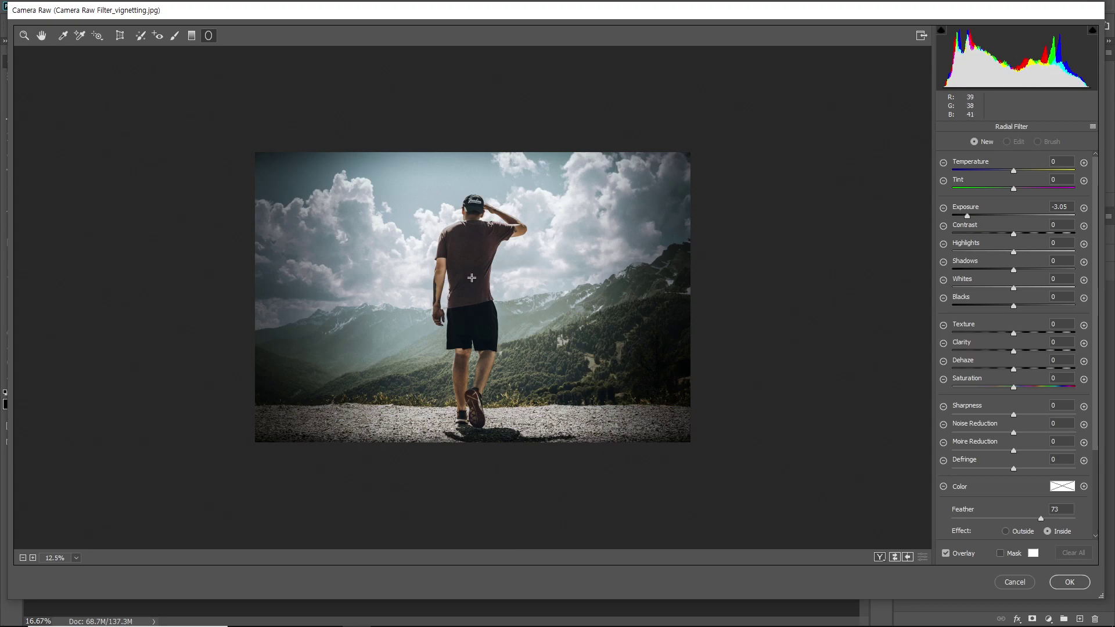
pyautogui.moveTo(471, 273); pyautogui.dragTo(539, 178)
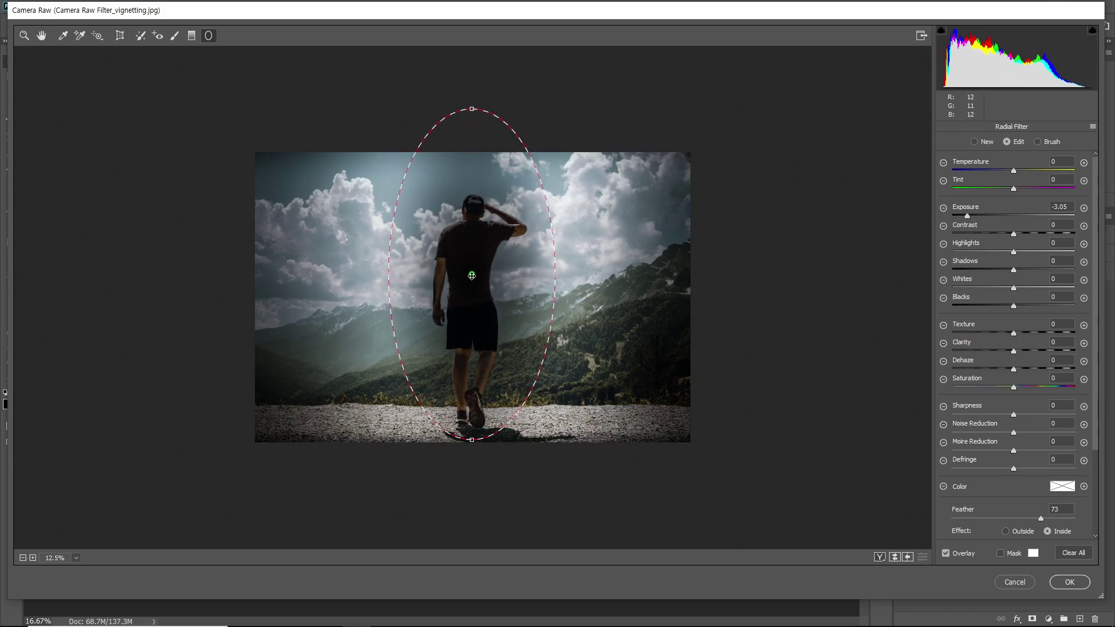
pyautogui.moveTo(472, 274); pyautogui.dragTo(469, 291)
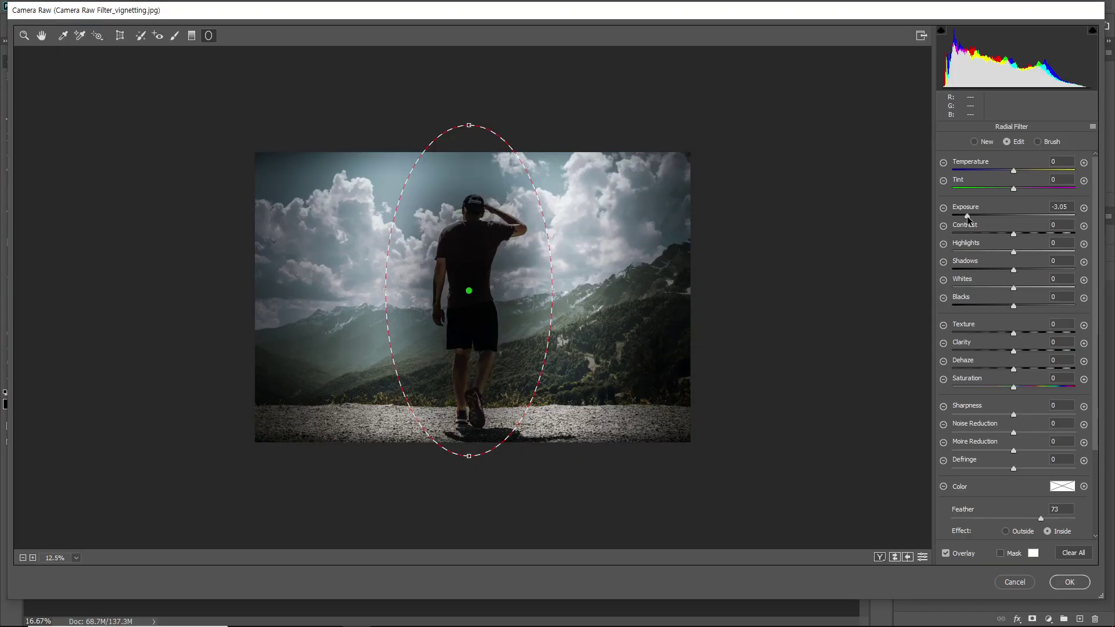
pyautogui.moveTo(967, 216); pyautogui.dragTo(1026, 218)
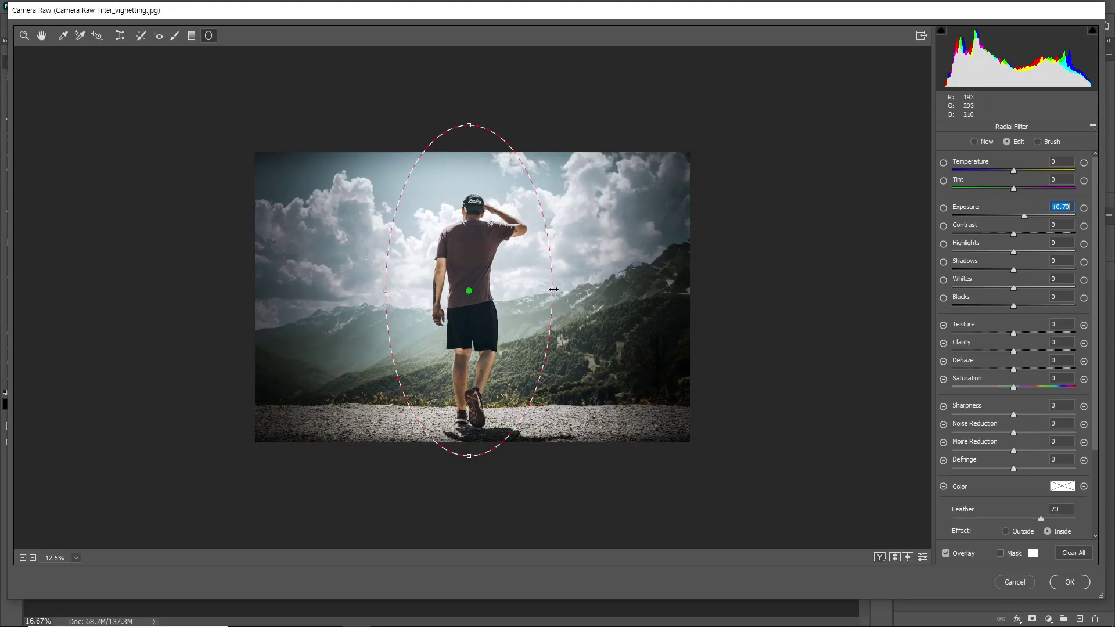
# Widen the radial filter's ellipse well beyond the man on both sides and extend it slightly above and below the photo
pyautogui.moveTo(553, 289); pyautogui.dragTo(604, 286)
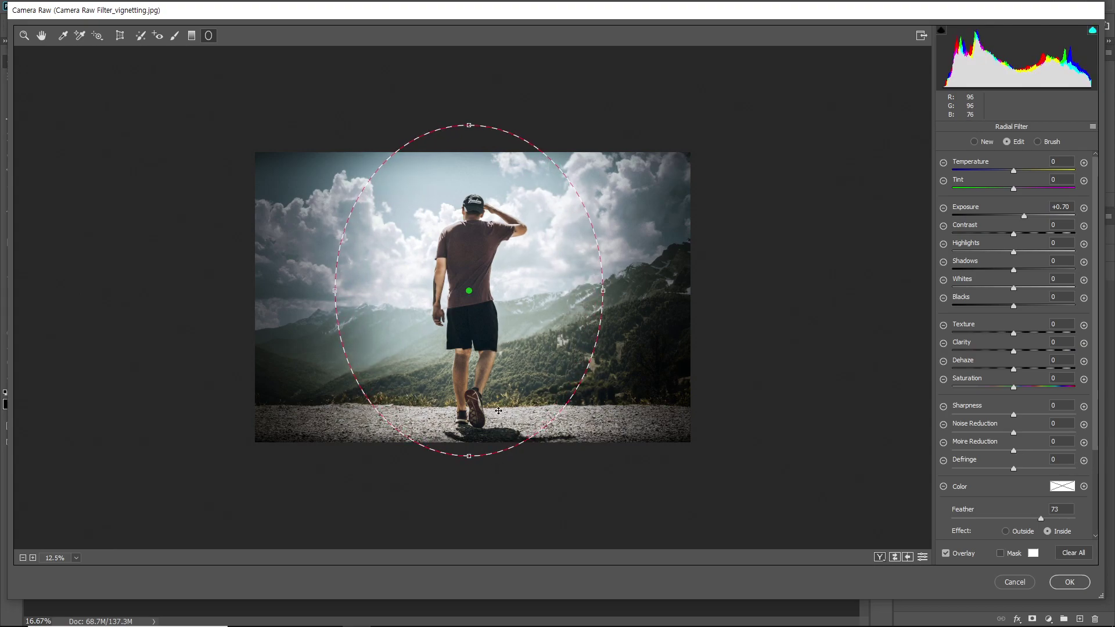
pyautogui.moveTo(467, 457); pyautogui.dragTo(462, 470)
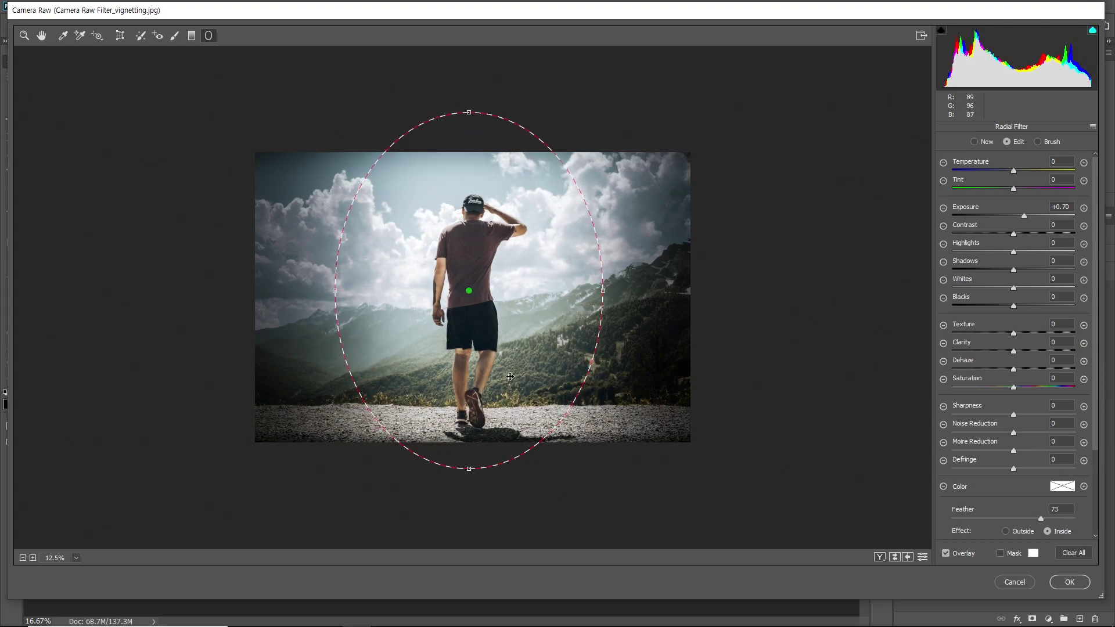
pyautogui.moveTo(602, 292); pyautogui.dragTo(590, 291)
pyautogui.moveTo(470, 468); pyautogui.dragTo(469, 465)
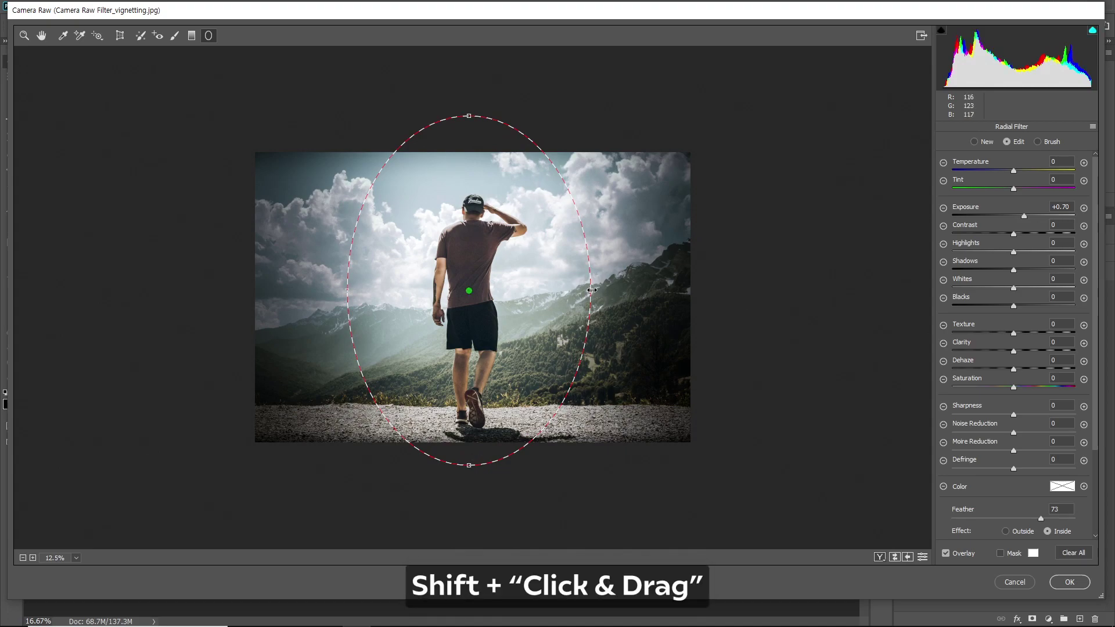
# Fine-tune the radial ellipse by pulling in its left side, nudging its centre on the man, and trimming its height slightly
pyautogui.moveTo(591, 290)
pyautogui.mouseDown()
pyautogui.moveTo(569, 293)
pyautogui.moveTo(609, 290)
pyautogui.moveTo(593, 290)
pyautogui.mouseUp()
pyautogui.press('alt')
pyautogui.press('alt')
pyautogui.moveTo(335, 295); pyautogui.dragTo(357, 292)
pyautogui.moveTo(351, 291); pyautogui.dragTo(350, 292)
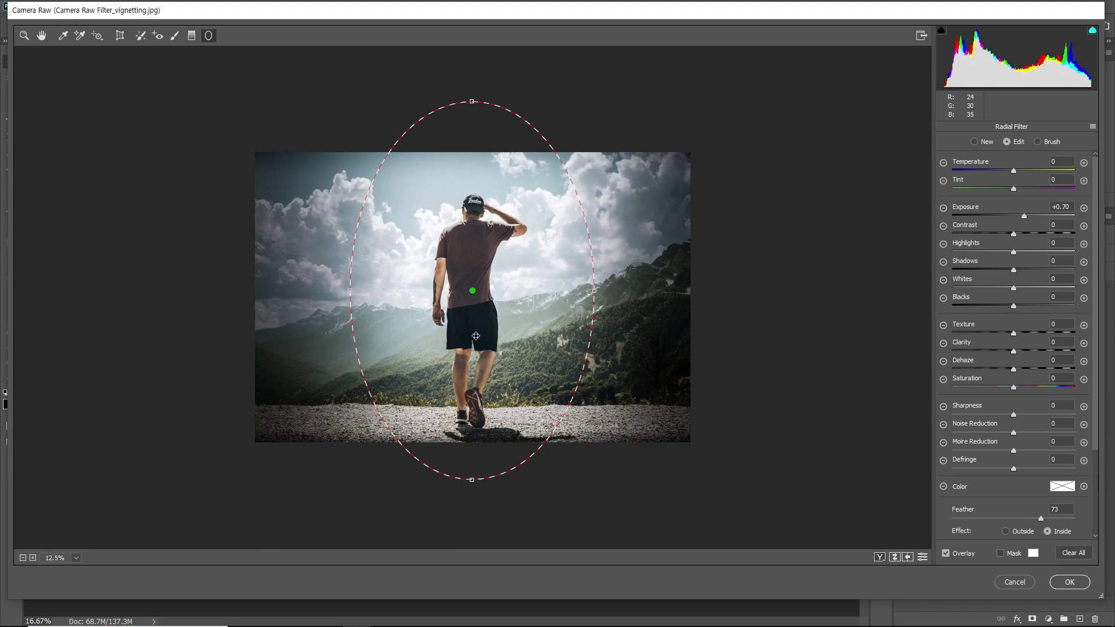
pyautogui.moveTo(472, 291); pyautogui.dragTo(472, 288)
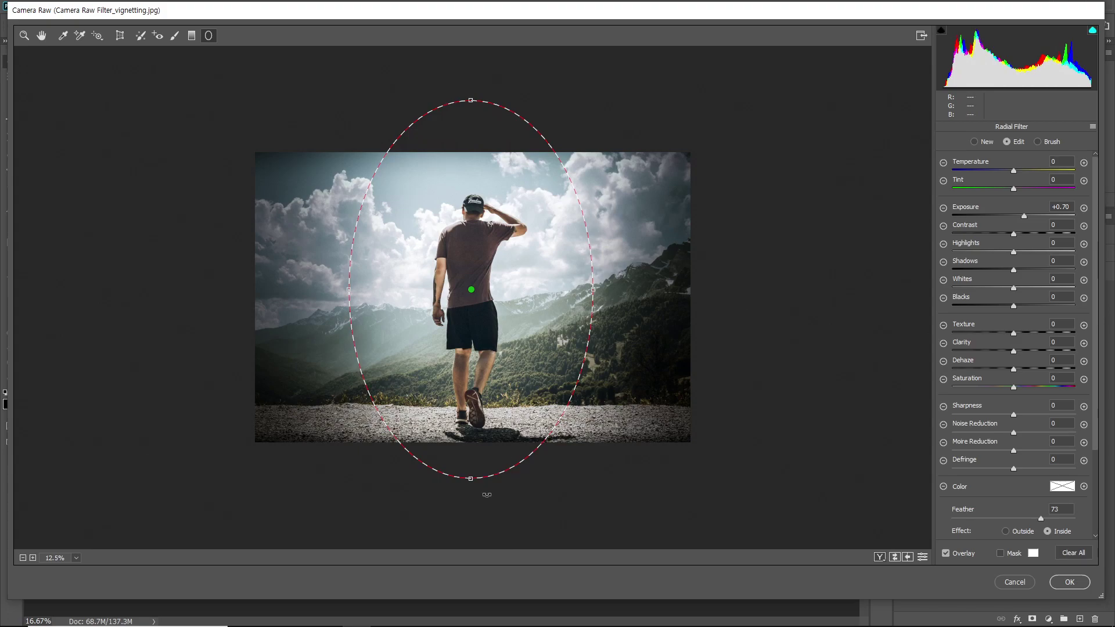
pyautogui.moveTo(469, 484)
pyautogui.mouseDown()
pyautogui.moveTo(528, 488)
pyautogui.moveTo(470, 473)
pyautogui.mouseUp()
pyautogui.hotkey('ctrl', 'z')
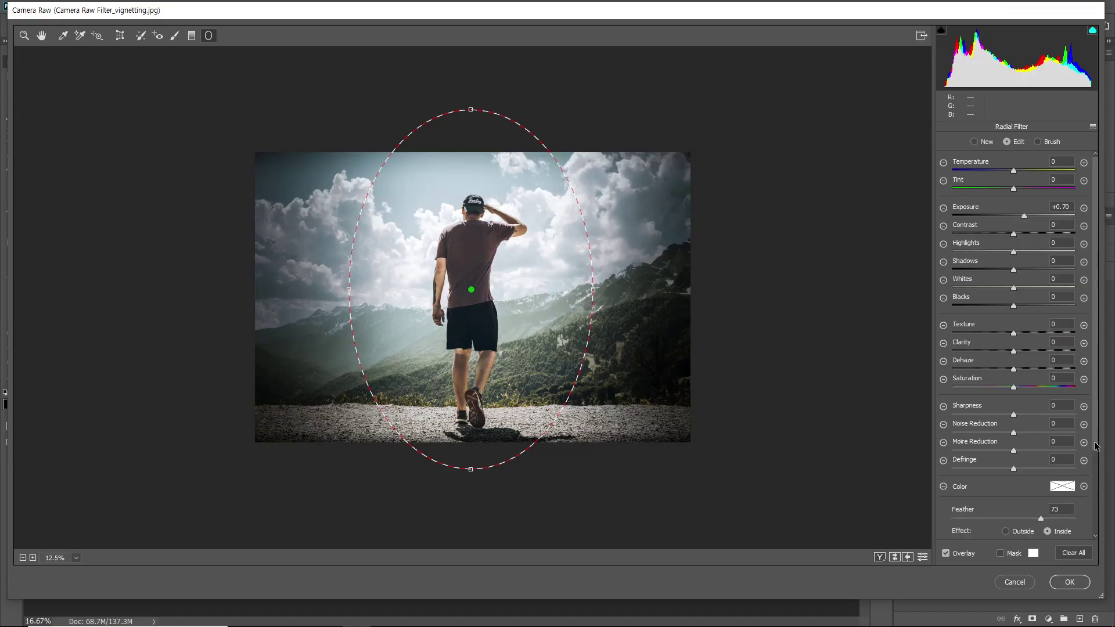
# Set the radial filter's feather to 75, try the Outside effect, and switch it back to Inside
pyautogui.scroll(-3, 1009, 419)
pyautogui.moveTo(1039, 442)
pyautogui.mouseDown()
pyautogui.moveTo(957, 443)
pyautogui.moveTo(1043, 439)
pyautogui.mouseUp()
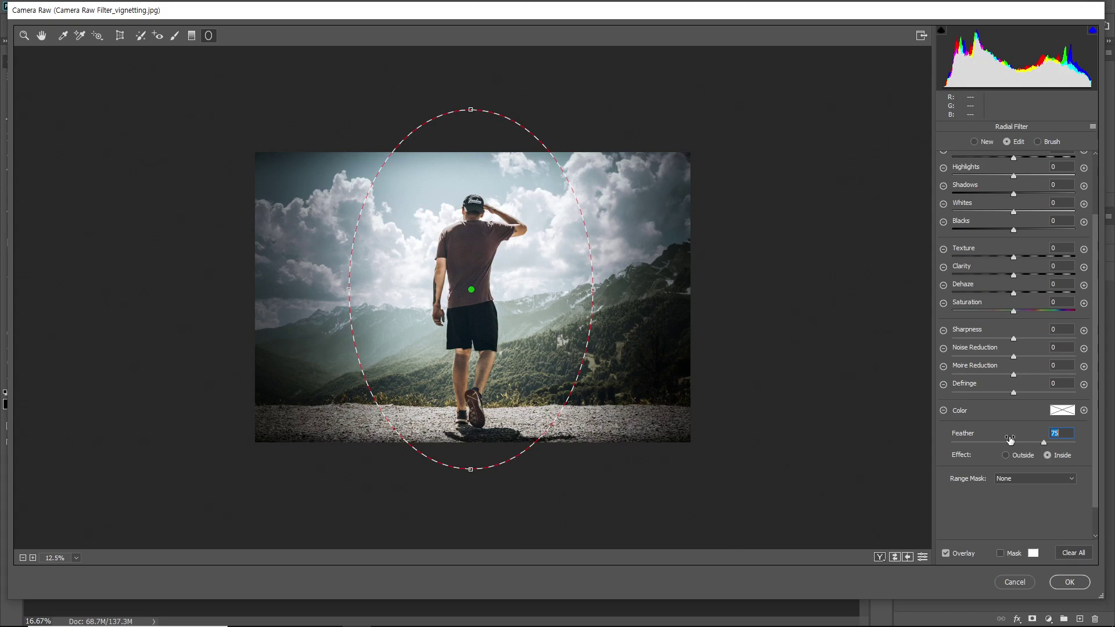
pyautogui.click(1017, 455)
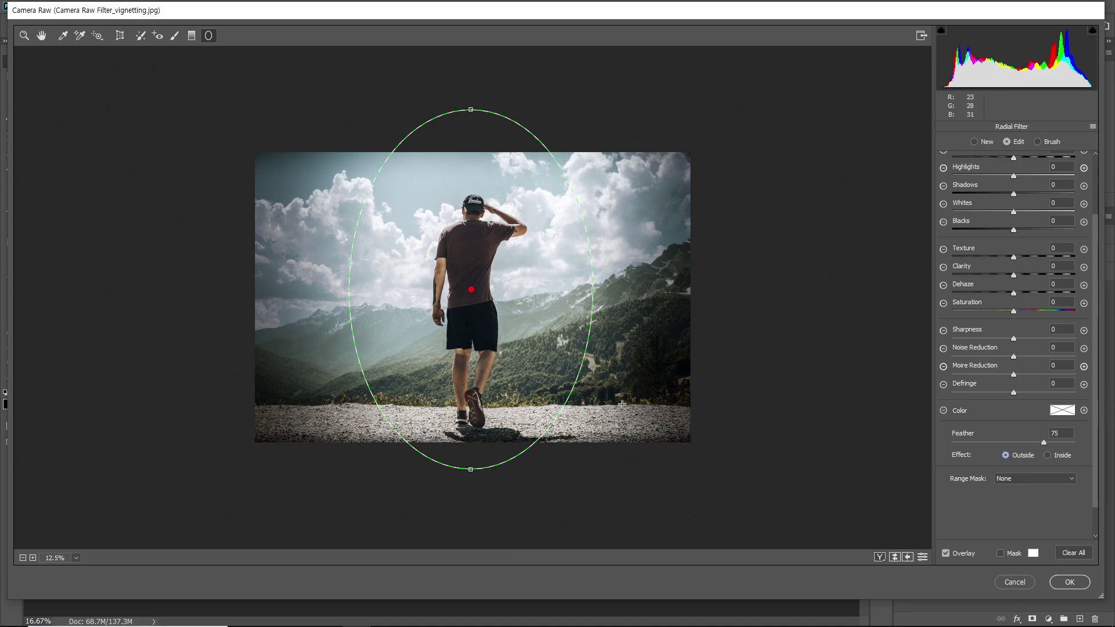
pyautogui.click(1058, 455)
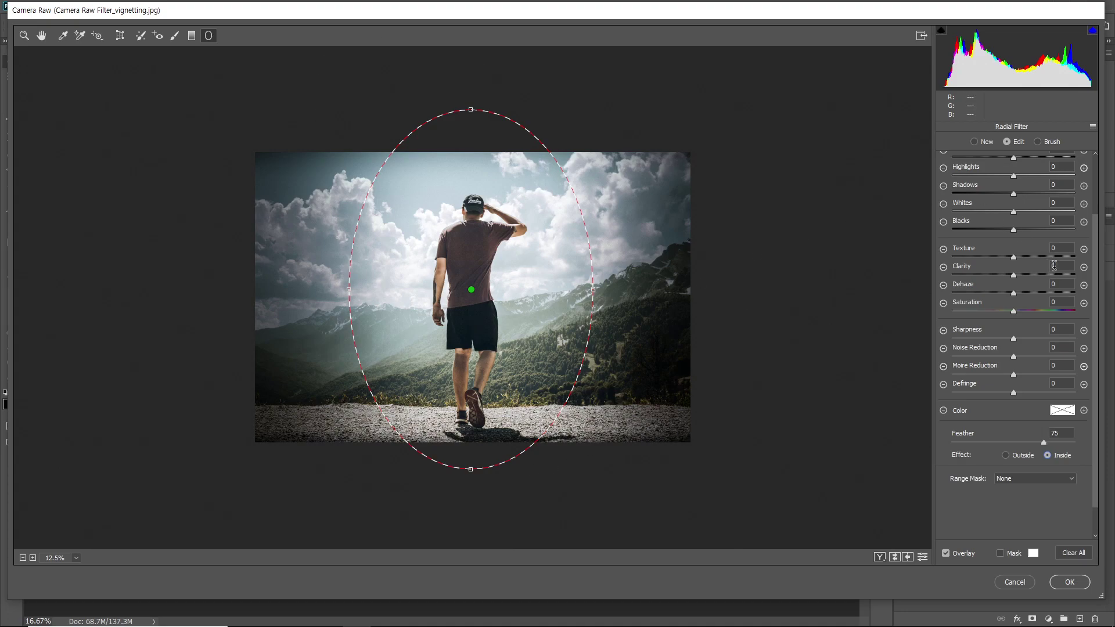
# Set the radial filter's exposure to +0.95 and contrast to +15, and apply the Camera Raw filter
pyautogui.moveTo(1096, 249); pyautogui.dragTo(1098, 143)
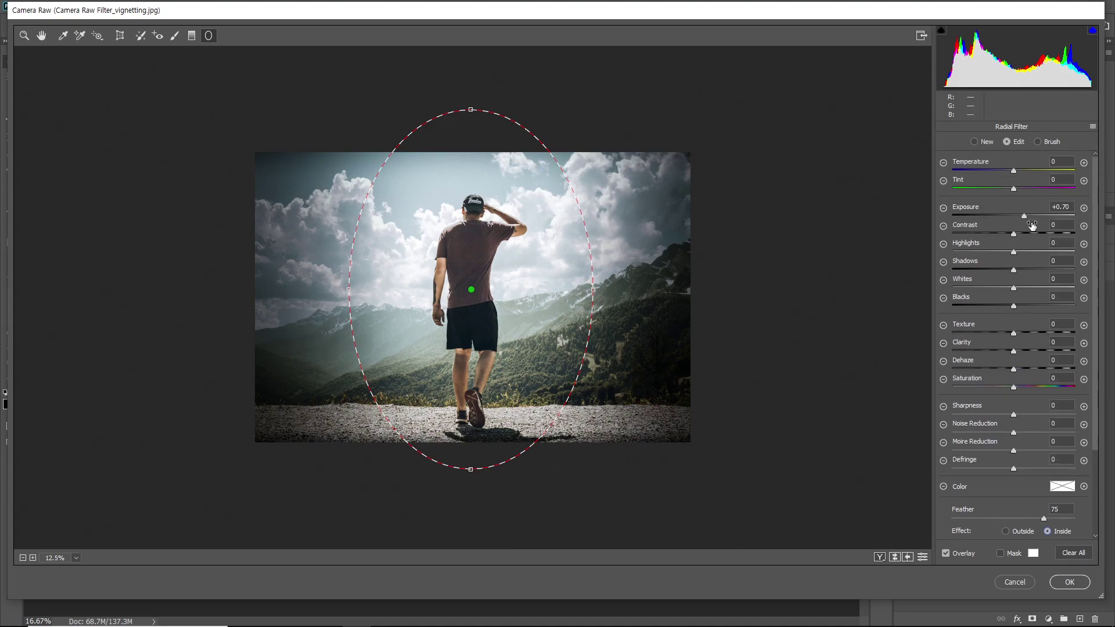
pyautogui.moveTo(1025, 218)
pyautogui.mouseDown()
pyautogui.moveTo(1016, 236)
pyautogui.moveTo(1026, 236)
pyautogui.mouseUp()
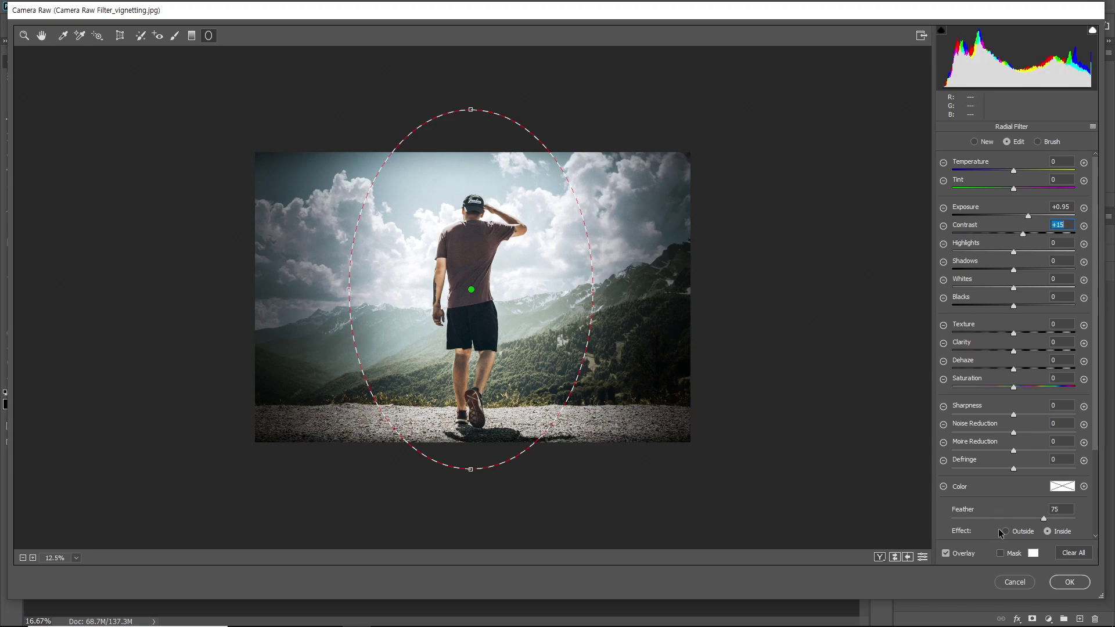
pyautogui.click(1068, 582)
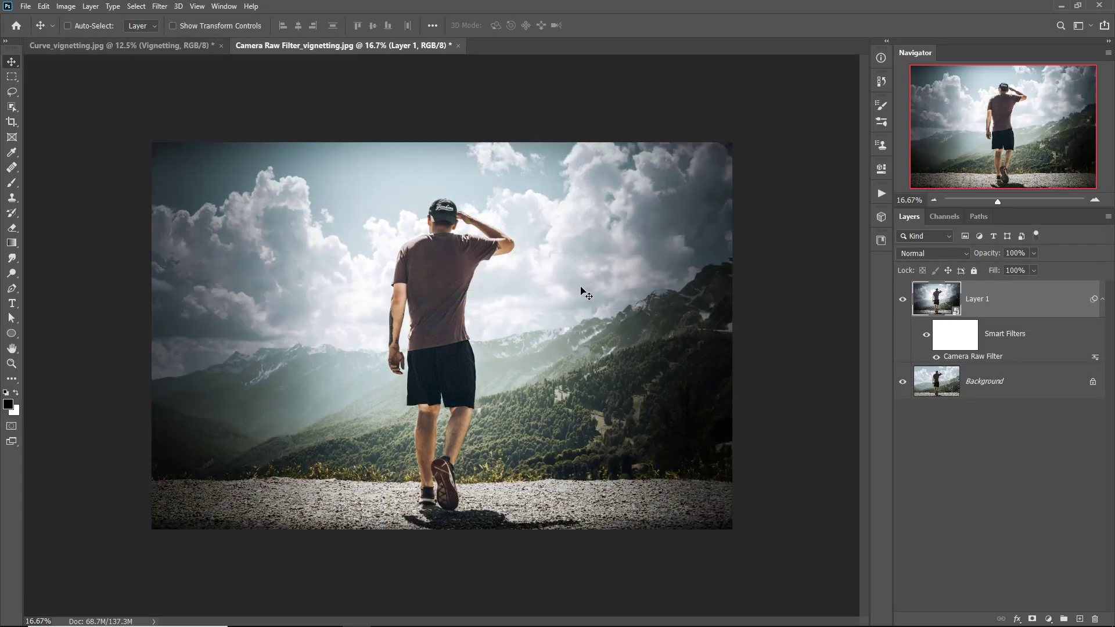
# Toggle the visibility of Layer 1's smart filters to compare the photo before and after the vignette
pyautogui.click(926, 337)
pyautogui.click(926, 337)
pyautogui.click(925, 337)
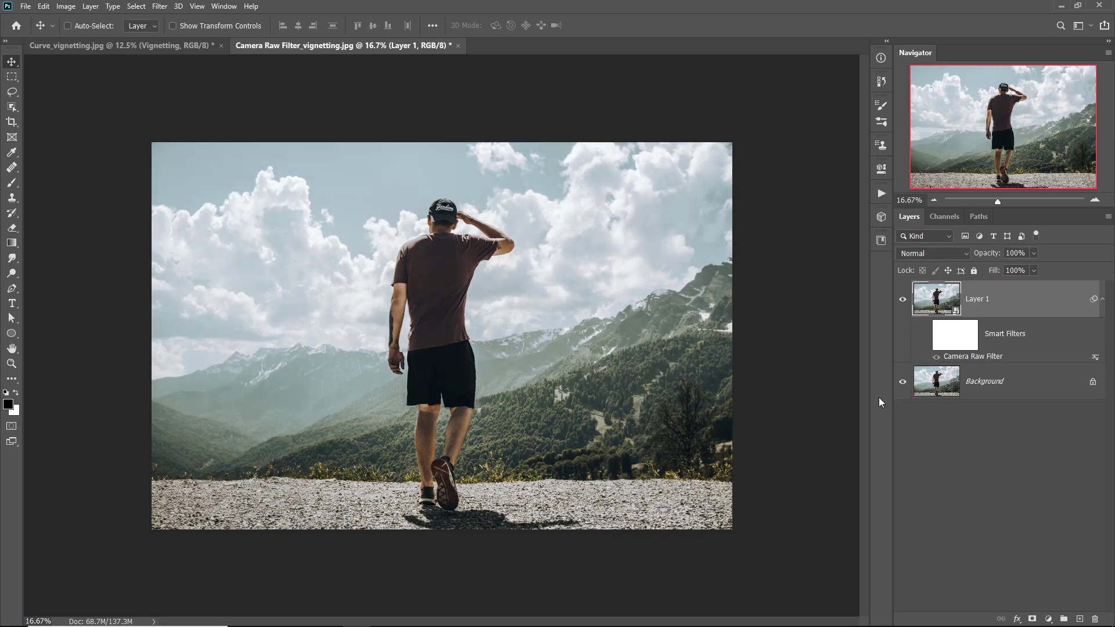
pyautogui.click(925, 337)
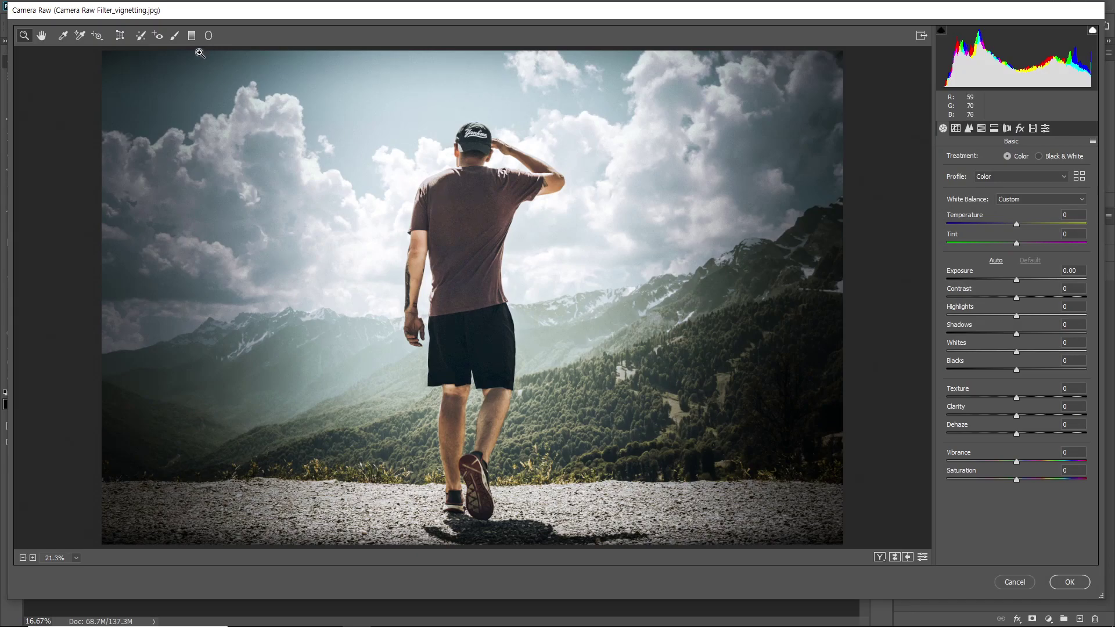
# Reopen Layer 1's Camera Raw Filter and clear all graduated filters and the radial filter
pyautogui.click(193, 37)
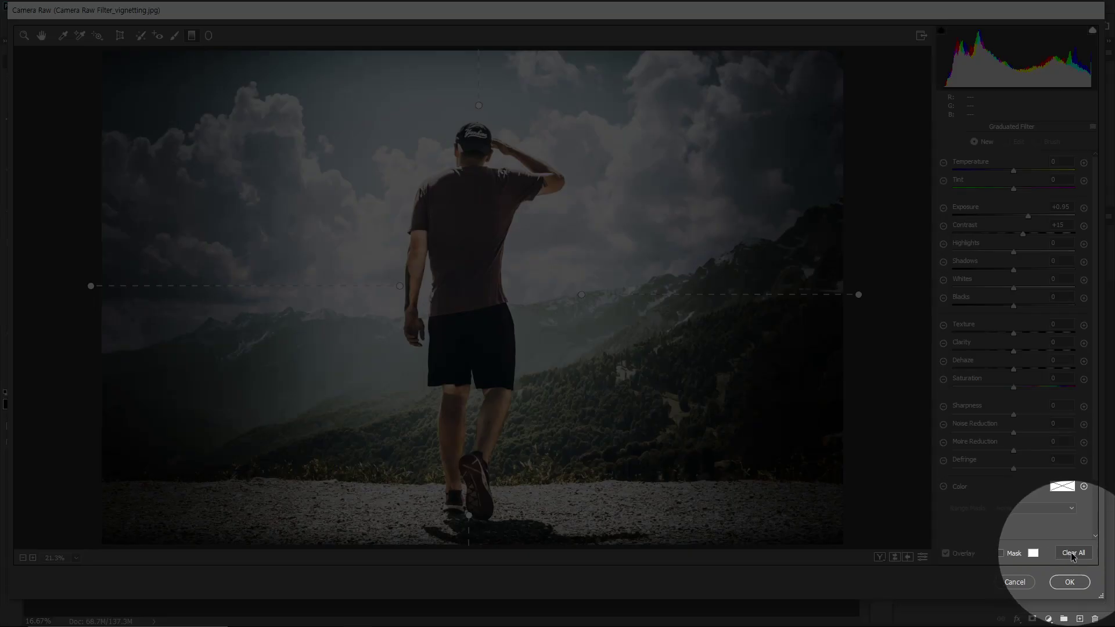
pyautogui.click(1071, 552)
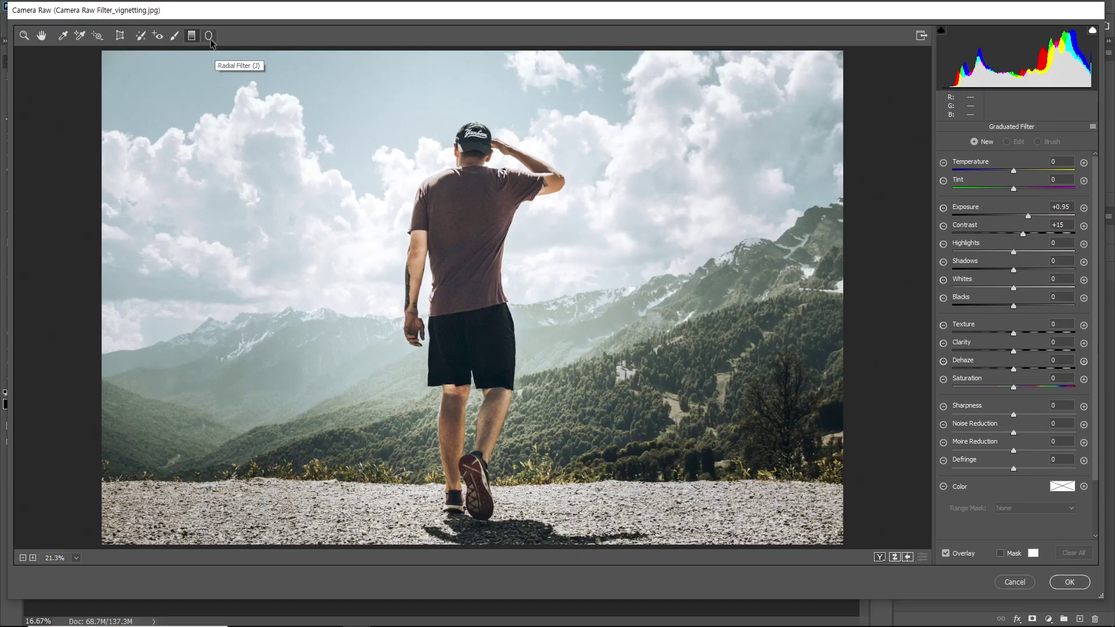
pyautogui.click(210, 40)
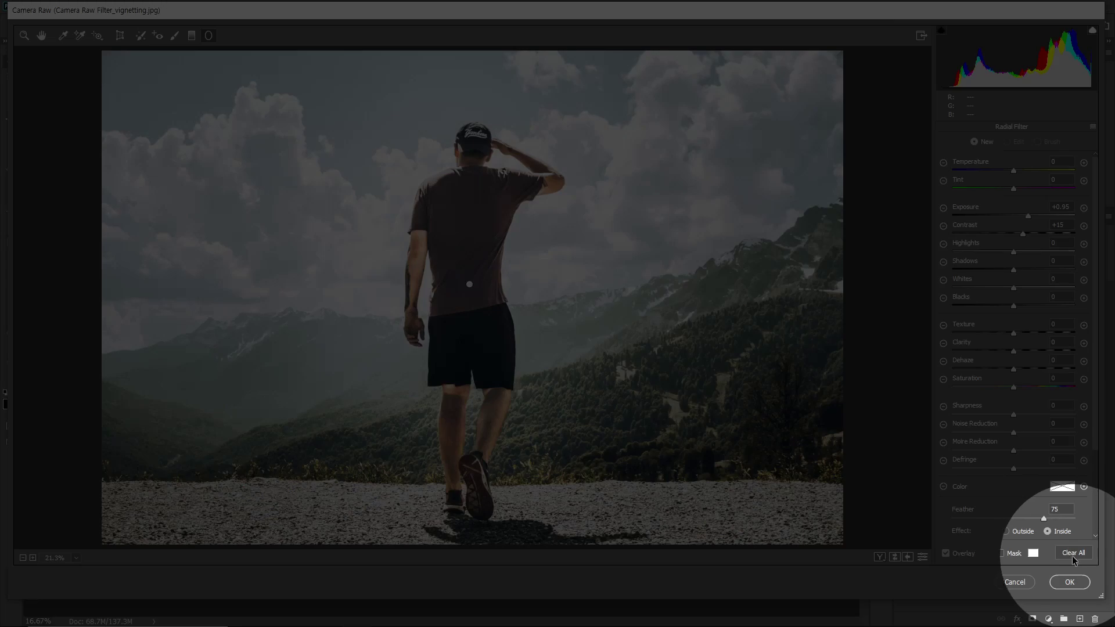
pyautogui.click(1068, 552)
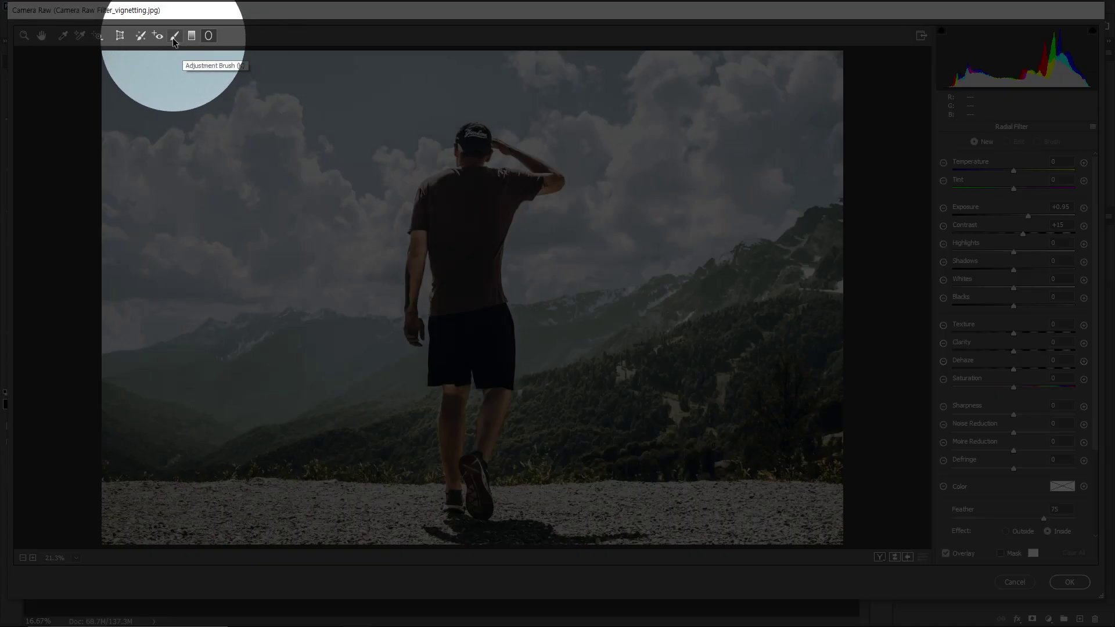
# Switch to the Adjustment Brush and set its size to 47, feather to 69 and flow to 36
pyautogui.click(174, 35)
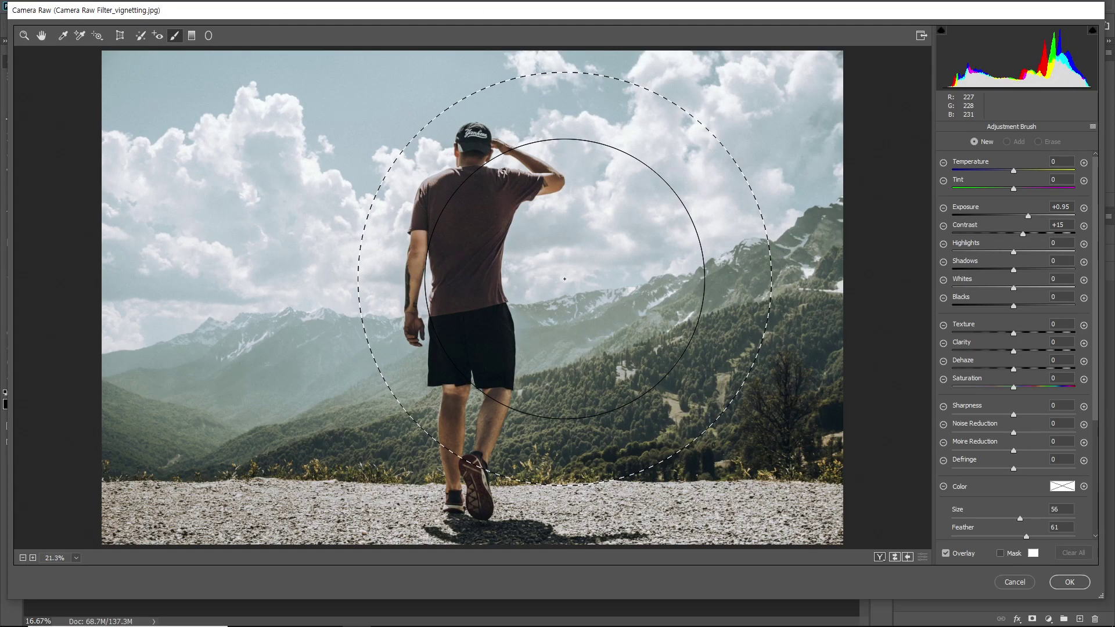
pyautogui.hotkey('ctrl', '-')
pyautogui.hotkey('ctrl', '-')
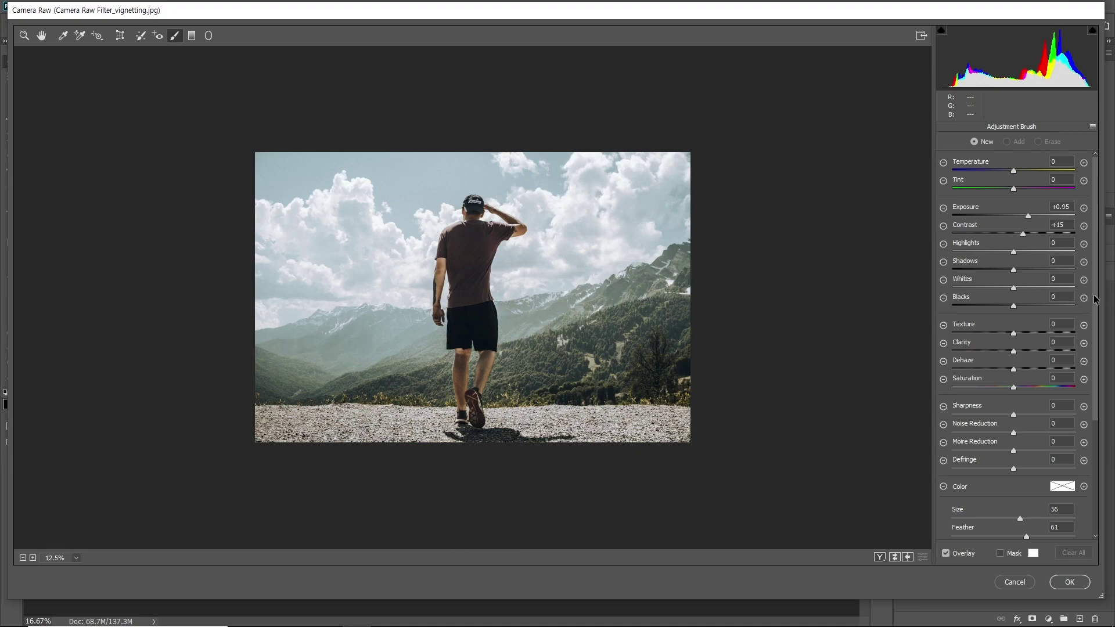
pyautogui.scroll(-5, 1074, 299)
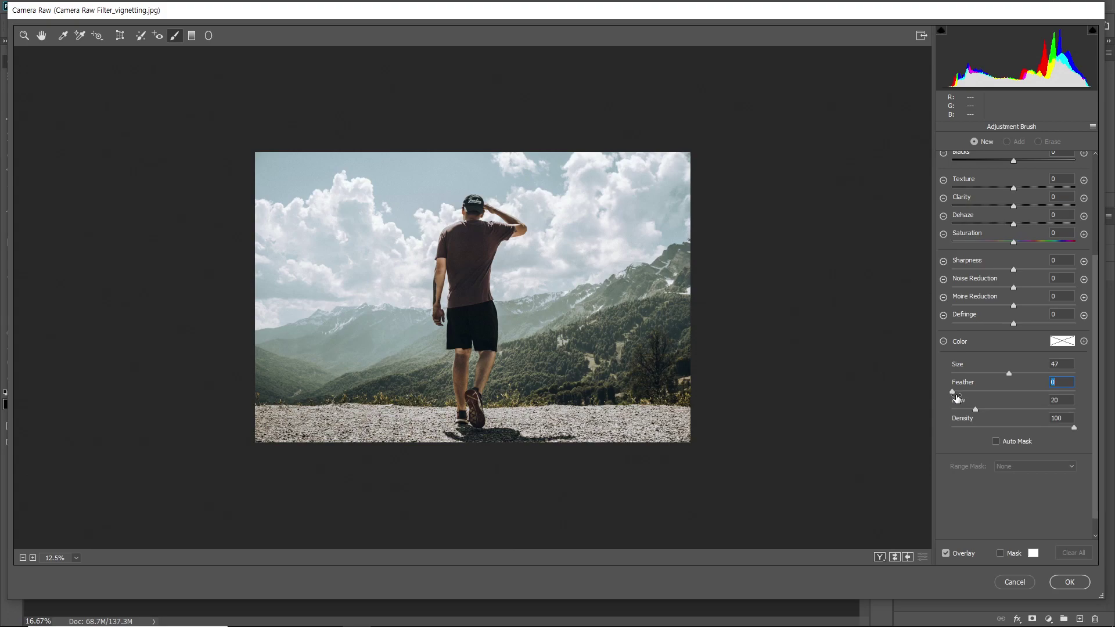
pyautogui.click(1035, 390)
pyautogui.press('Tab')
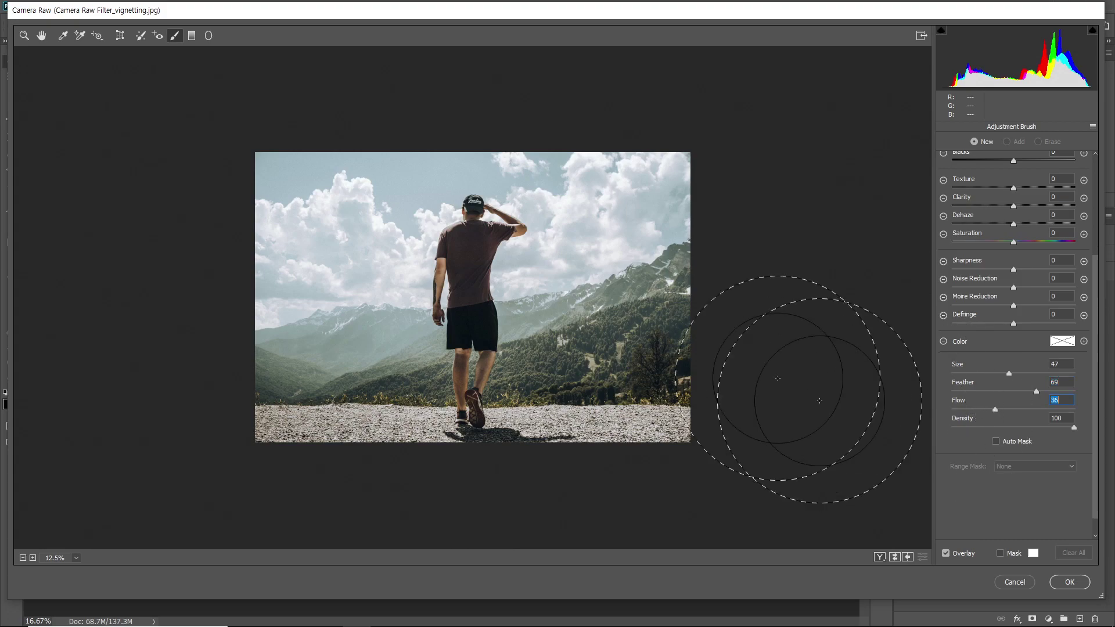
# Try the adjustment brush with density 0 and restore its density to 100
pyautogui.moveTo(618, 263)
pyautogui.mouseDown()
pyautogui.moveTo(627, 207)
pyautogui.moveTo(656, 350)
pyautogui.moveTo(665, 230)
pyautogui.moveTo(608, 171)
pyautogui.moveTo(666, 418)
pyautogui.moveTo(640, 268)
pyautogui.moveTo(676, 294)
pyautogui.moveTo(681, 209)
pyautogui.moveTo(690, 337)
pyautogui.moveTo(678, 369)
pyautogui.moveTo(679, 356)
pyautogui.moveTo(649, 320)
pyautogui.mouseUp()
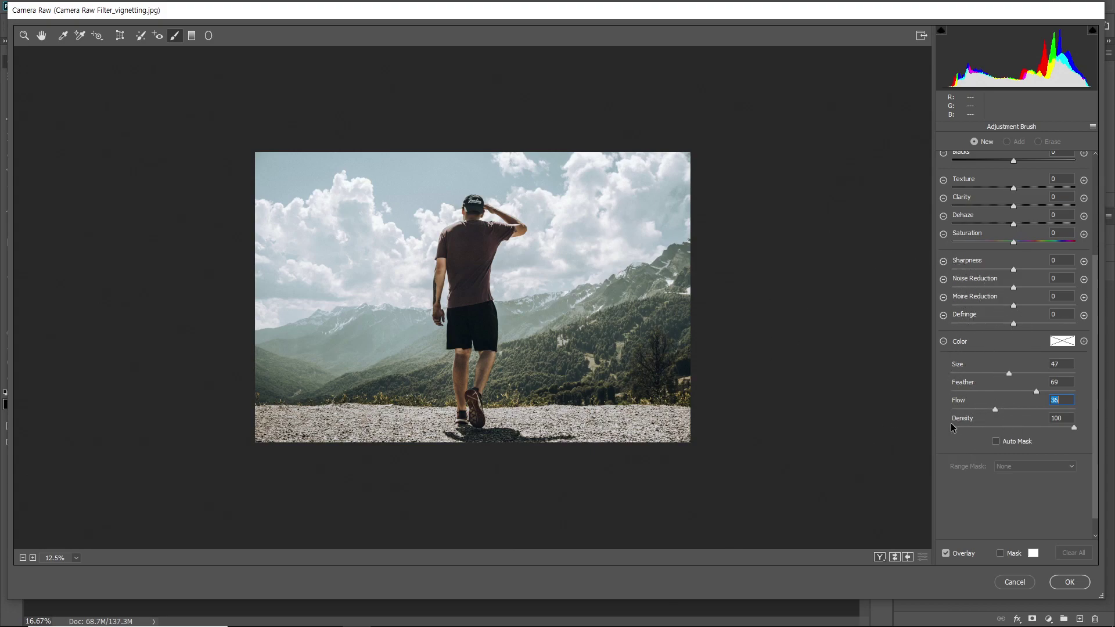
pyautogui.moveTo(1073, 427); pyautogui.dragTo(949, 432)
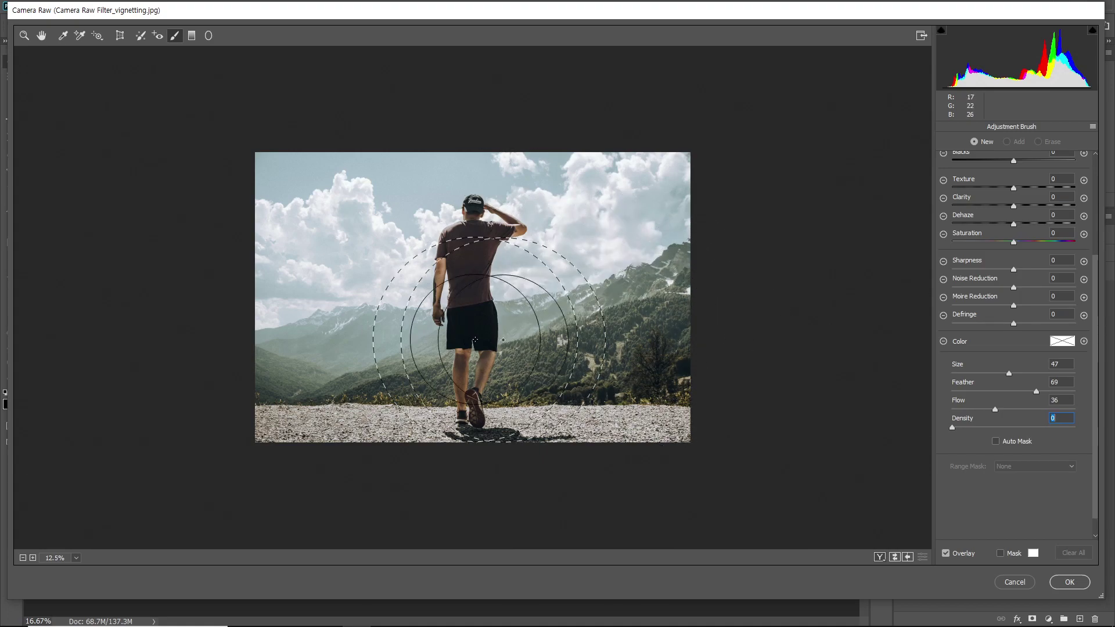
pyautogui.doubleClick(954, 427)
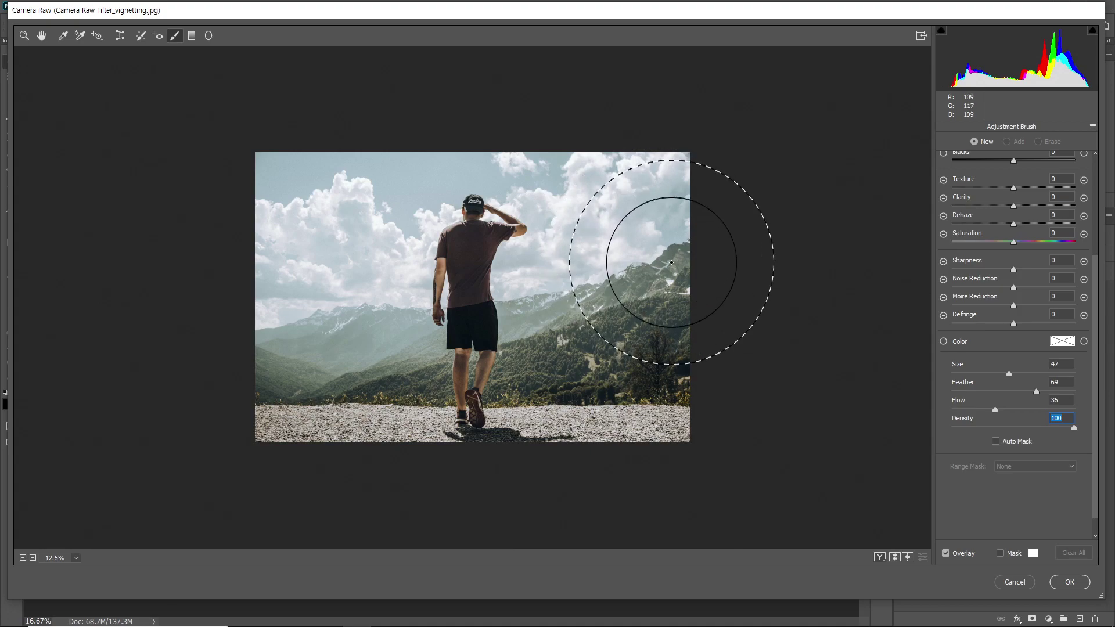
# Set the adjustment brush's exposure to -2.10, contrast to 0 and size to 53, and paint around the photo's outer edges
pyautogui.scroll(5, 1097, 302)
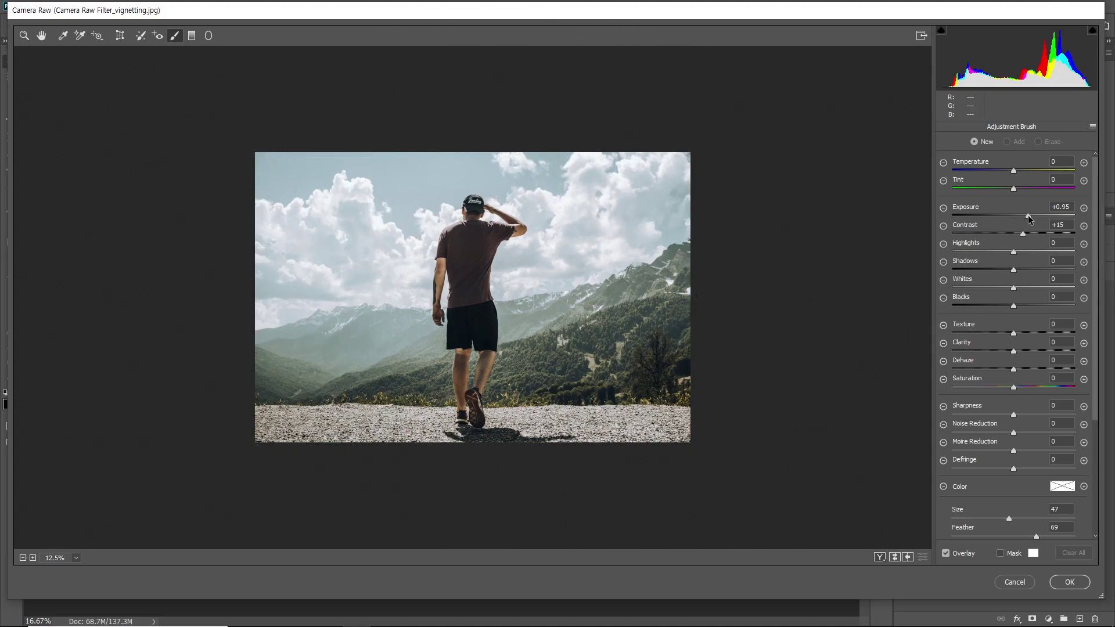
pyautogui.moveTo(983, 217); pyautogui.dragTo(981, 217)
pyautogui.click(1067, 225)
pyautogui.doubleClick(996, 238)
pyautogui.hotkey('ctrl', '-')
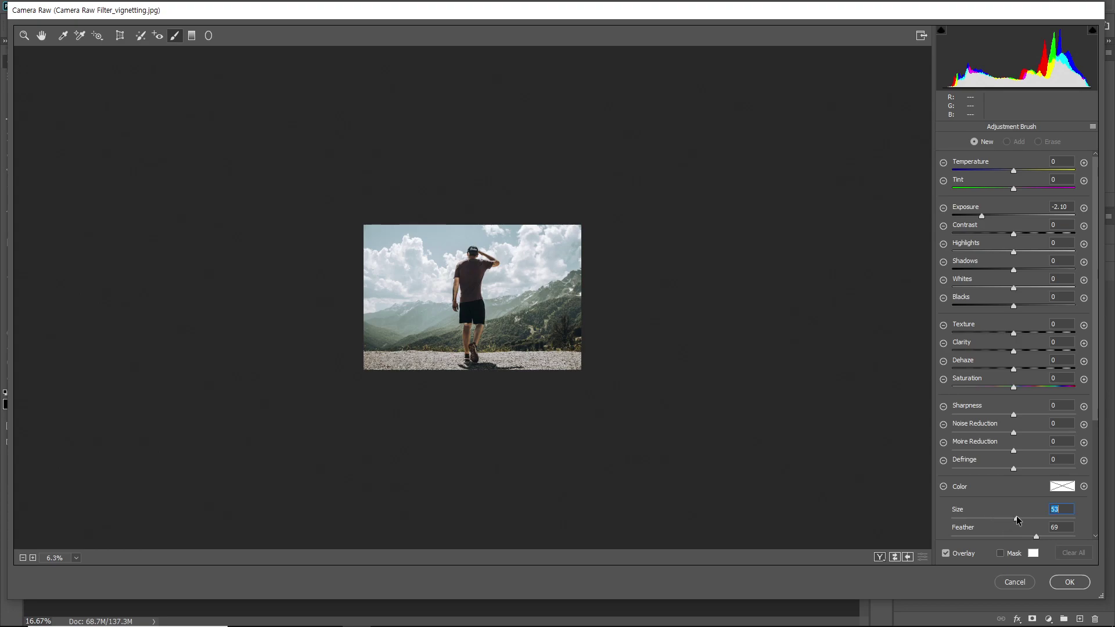
pyautogui.moveTo(610, 228)
pyautogui.mouseDown()
pyautogui.moveTo(617, 411)
pyautogui.moveTo(472, 162)
pyautogui.moveTo(356, 176)
pyautogui.moveTo(450, 436)
pyautogui.moveTo(505, 443)
pyautogui.moveTo(610, 436)
pyautogui.moveTo(642, 274)
pyautogui.moveTo(607, 154)
pyautogui.moveTo(326, 166)
pyautogui.moveTo(522, 137)
pyautogui.moveTo(204, 239)
pyautogui.moveTo(304, 344)
pyautogui.moveTo(297, 383)
pyautogui.moveTo(291, 361)
pyautogui.moveTo(480, 465)
pyautogui.moveTo(444, 467)
pyautogui.mouseUp()
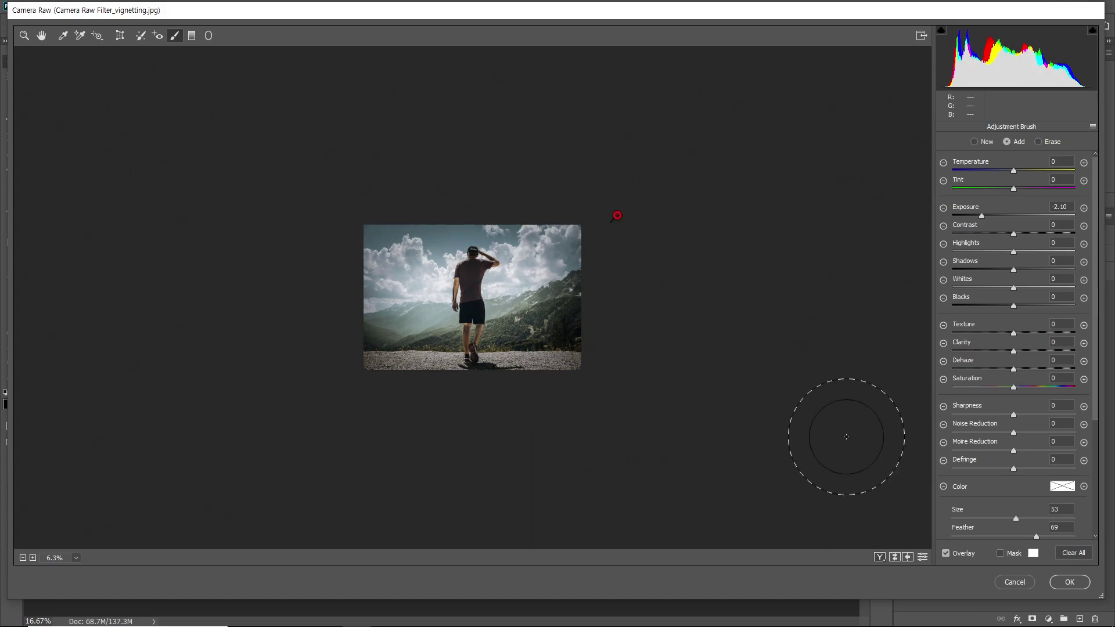
# Compare the photo with and without the brush adjustment, and set the outer-edge adjustment's exposure to -1.80
pyautogui.click(685, 362)
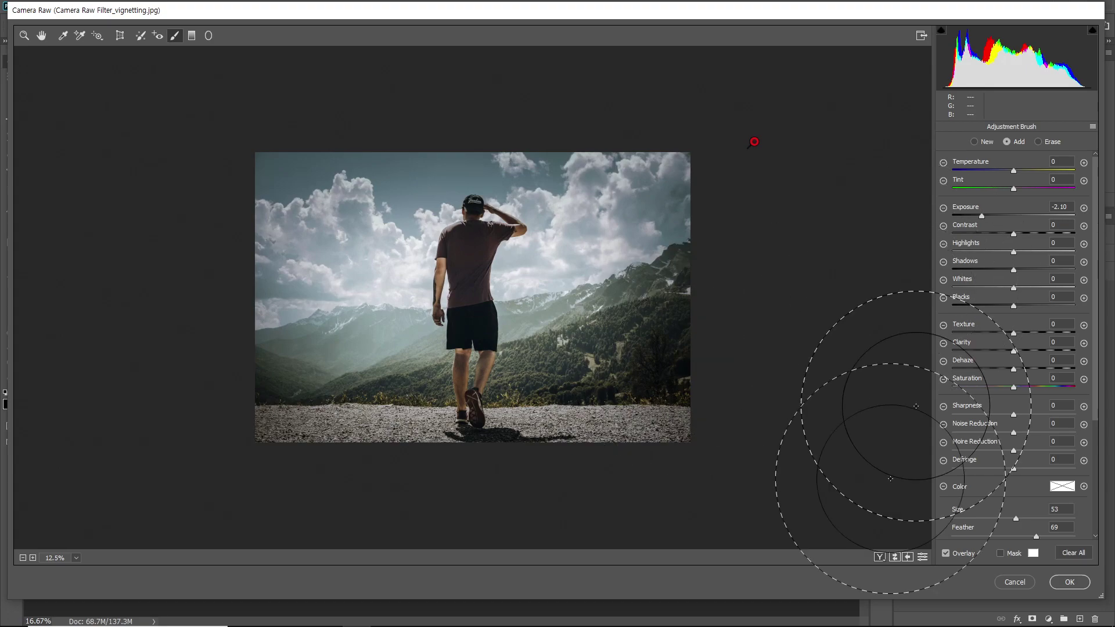
pyautogui.click(923, 559)
pyautogui.click(922, 559)
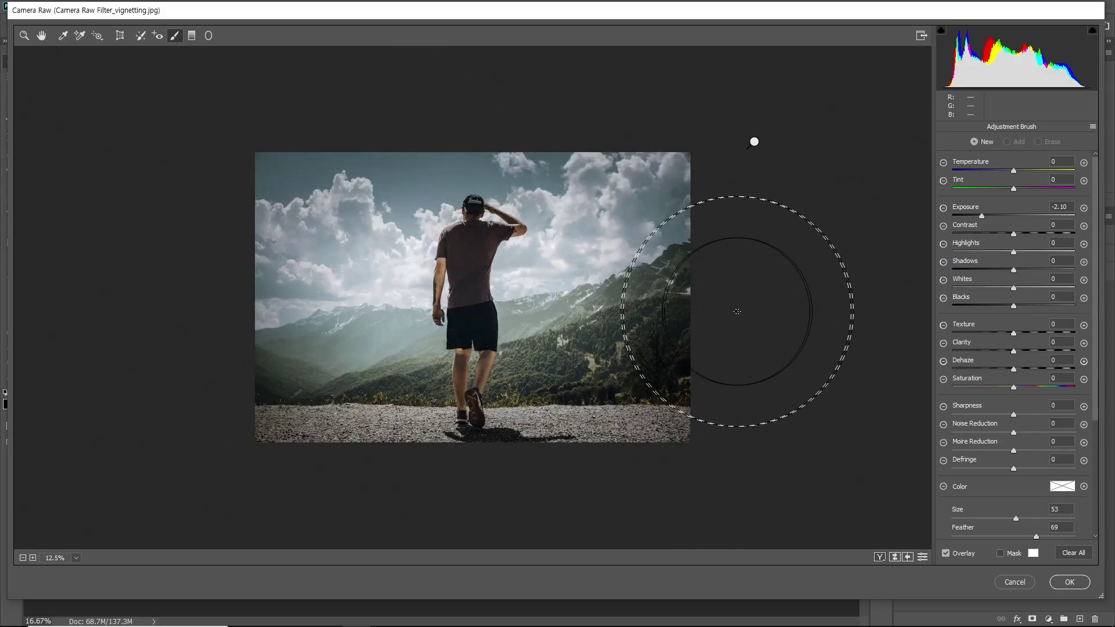
pyautogui.moveTo(754, 142)
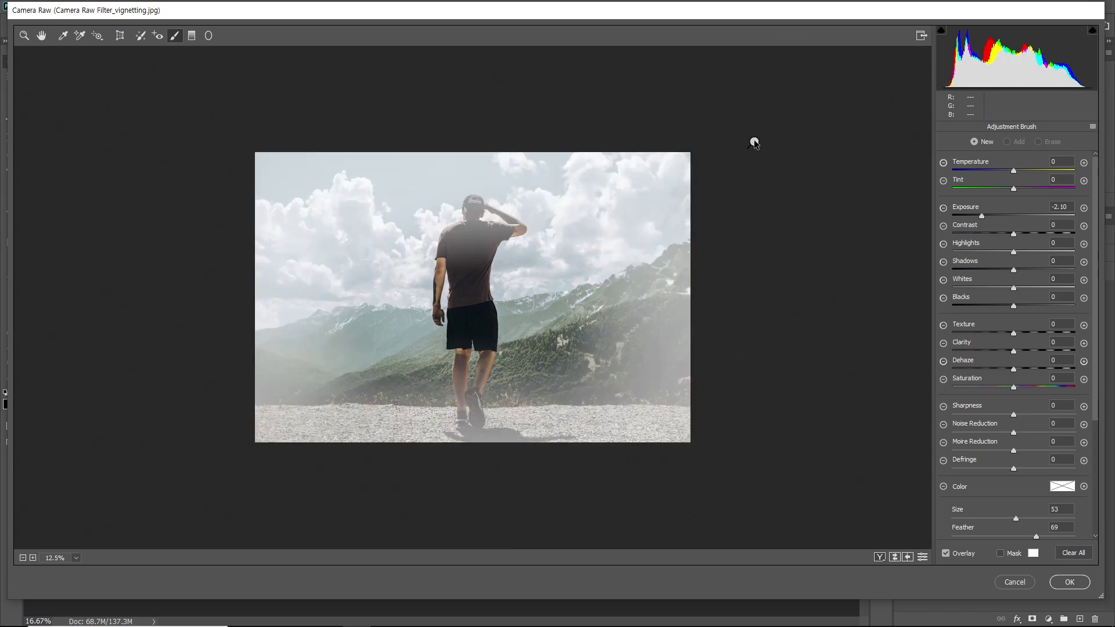
pyautogui.click(754, 142)
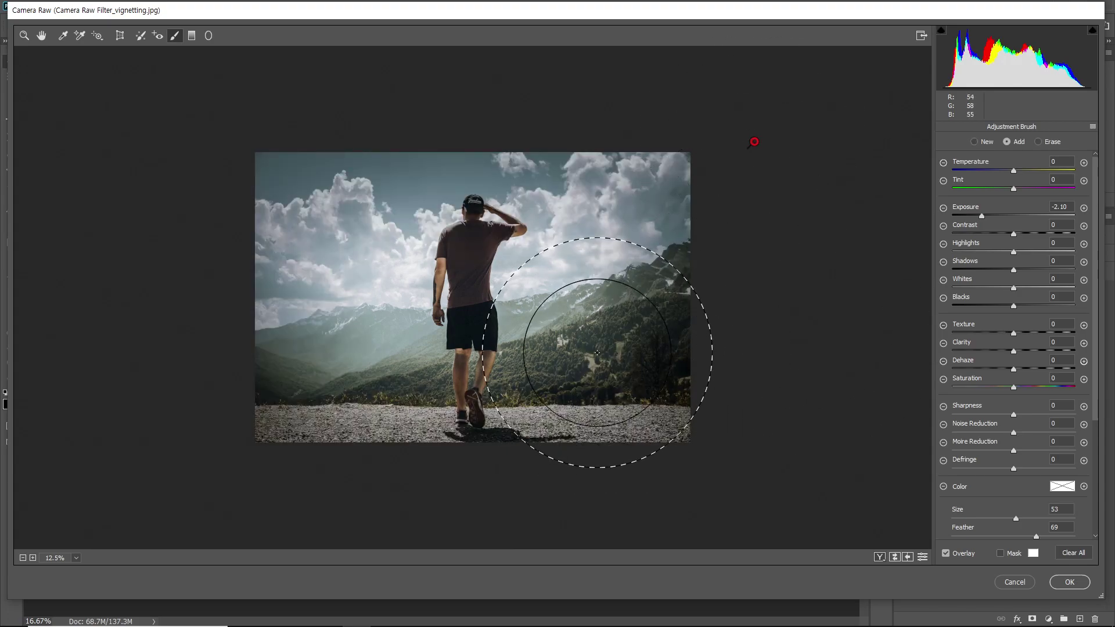
pyautogui.moveTo(981, 216); pyautogui.dragTo(988, 212)
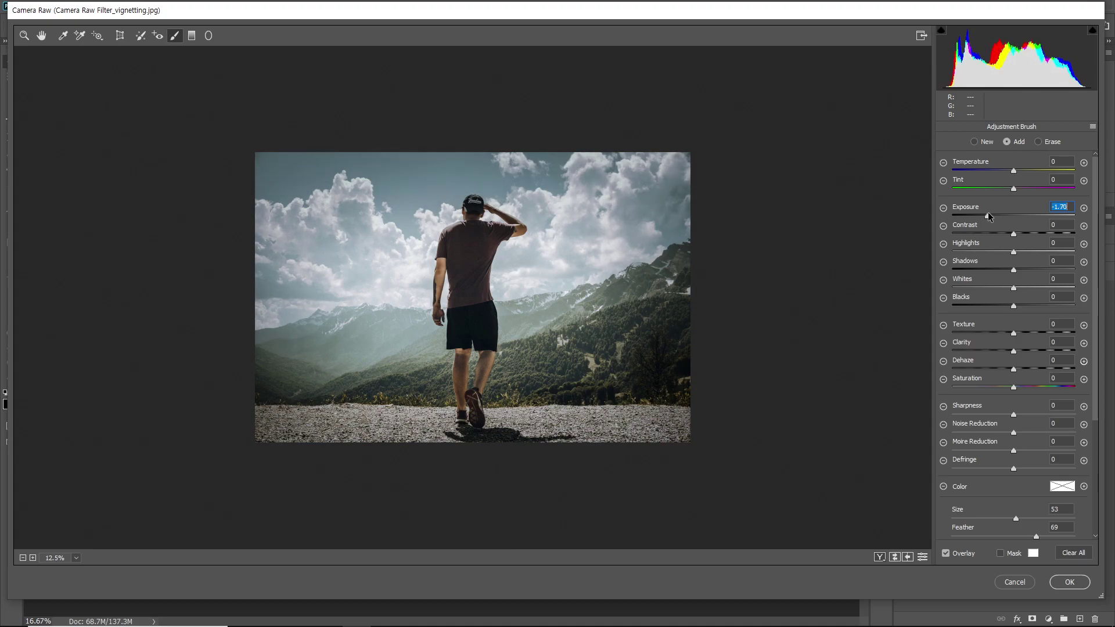
# Paint a new brush adjustment over the hiker, set its exposure to +0.90 and contrast to +16, and compare with the original
pyautogui.click(983, 142)
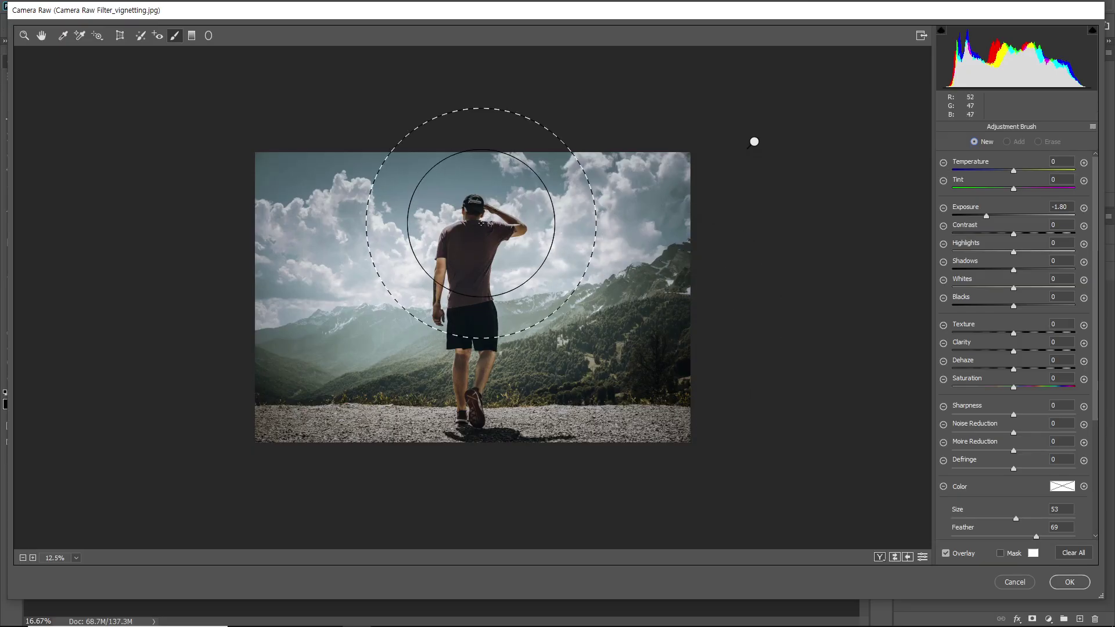
pyautogui.moveTo(462, 192); pyautogui.dragTo(485, 379)
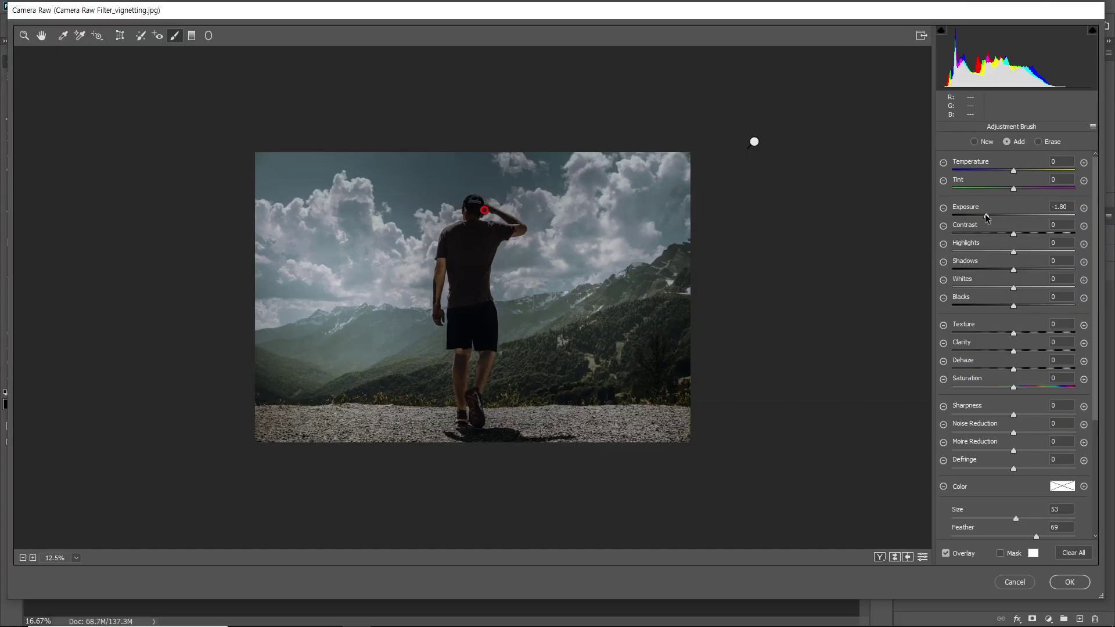
pyautogui.moveTo(986, 217); pyautogui.dragTo(1026, 218)
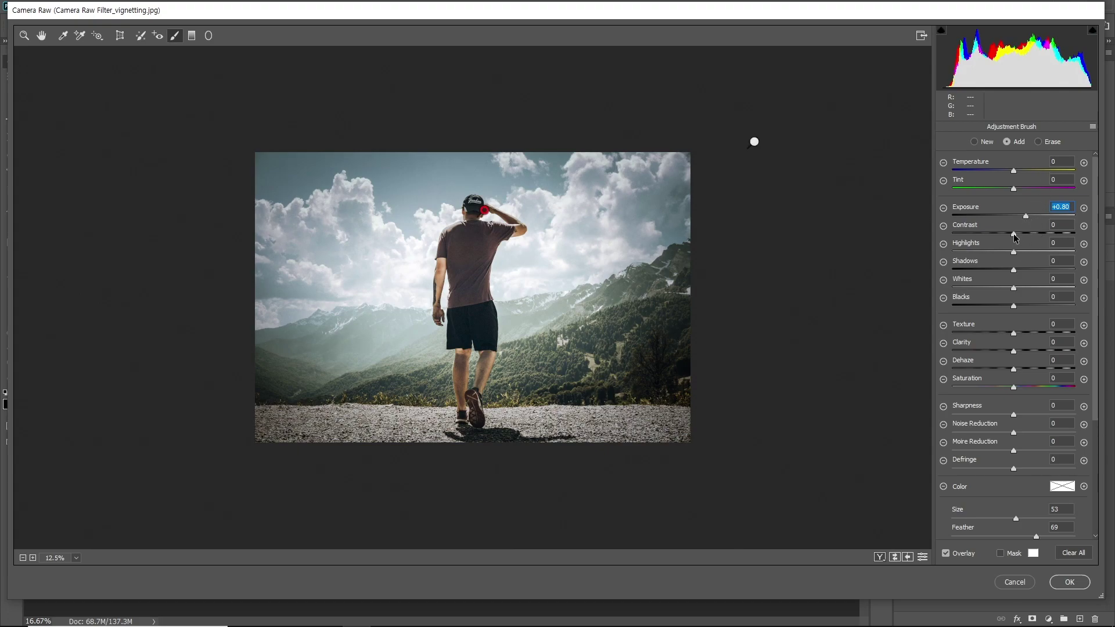
pyautogui.moveTo(1013, 233); pyautogui.dragTo(1026, 217)
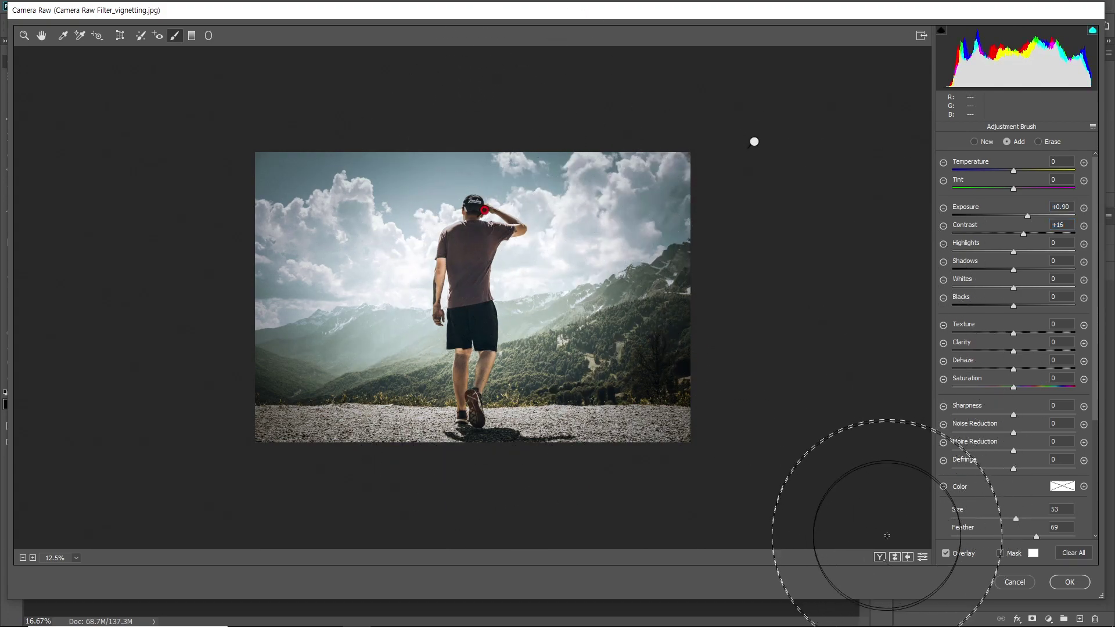
pyautogui.click(923, 557)
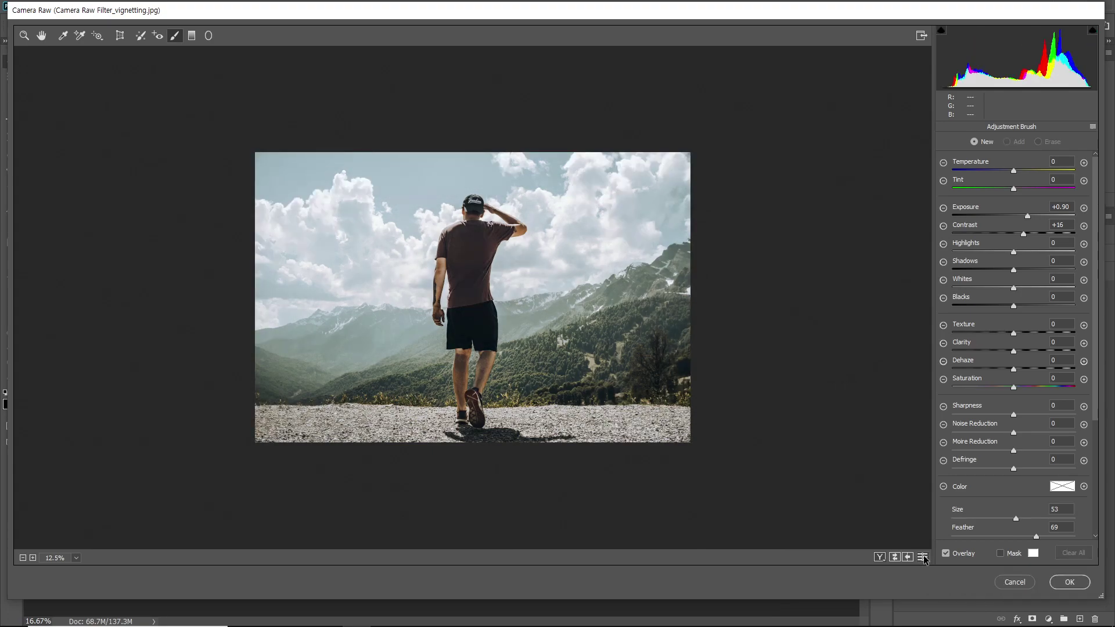
pyautogui.click(923, 557)
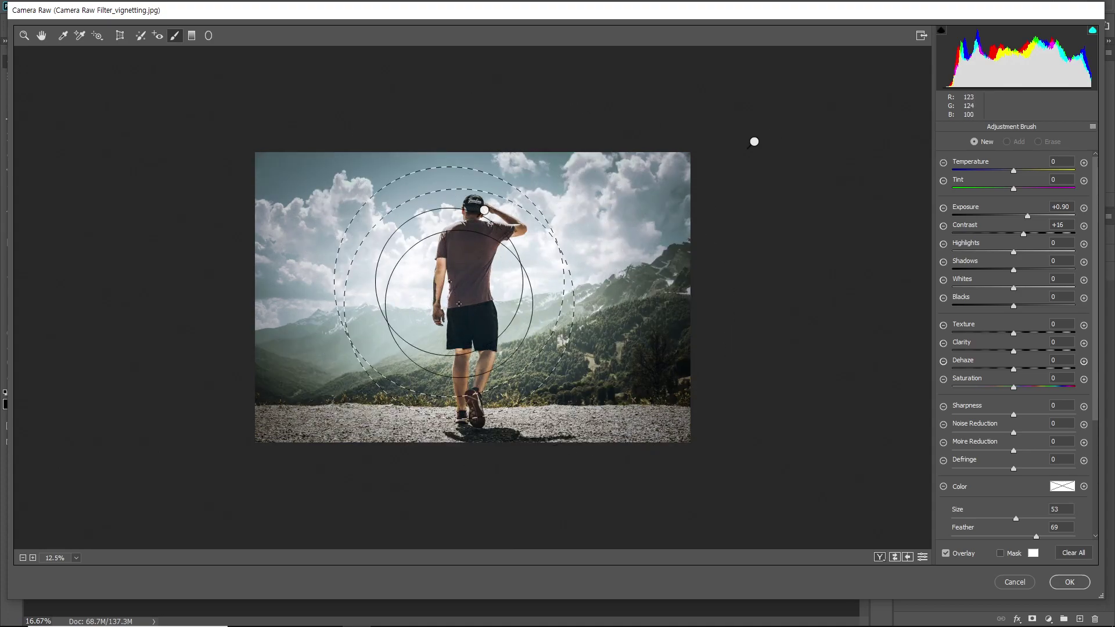
# Apply the Camera Raw edits and switch Layer 1's smart filters off and back on to compare the result
pyautogui.click(1053, 577)
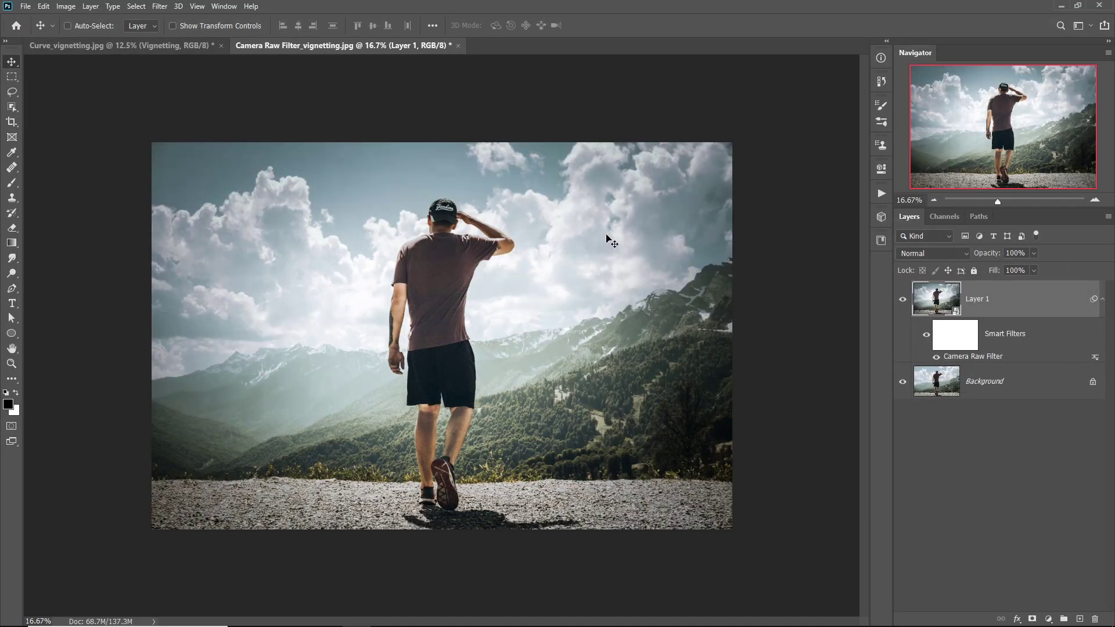
pyautogui.click(926, 335)
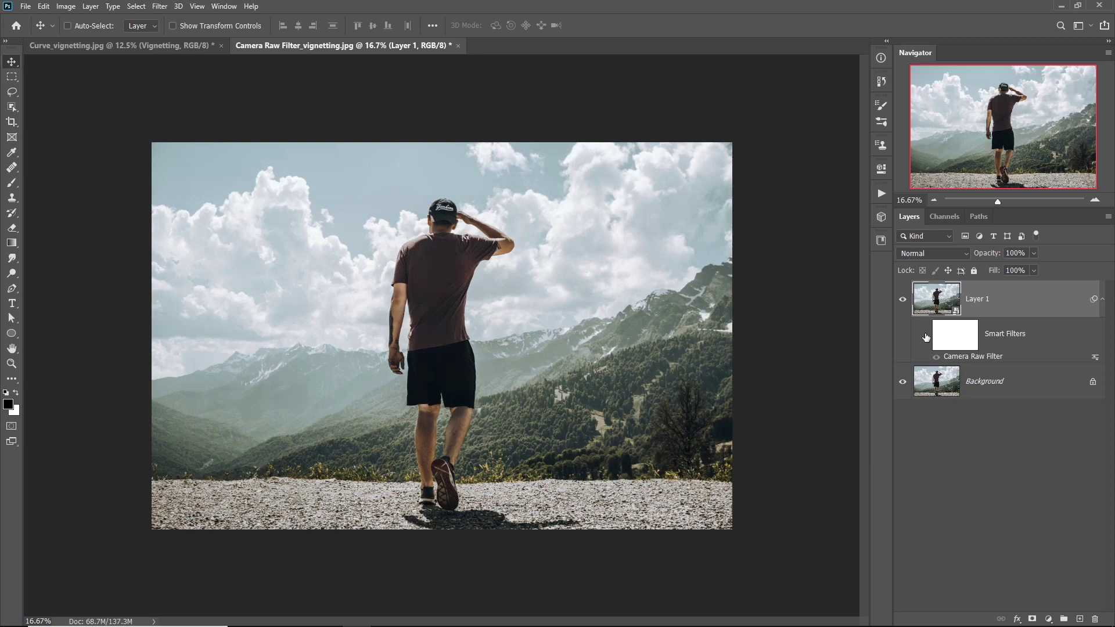
pyautogui.click(925, 335)
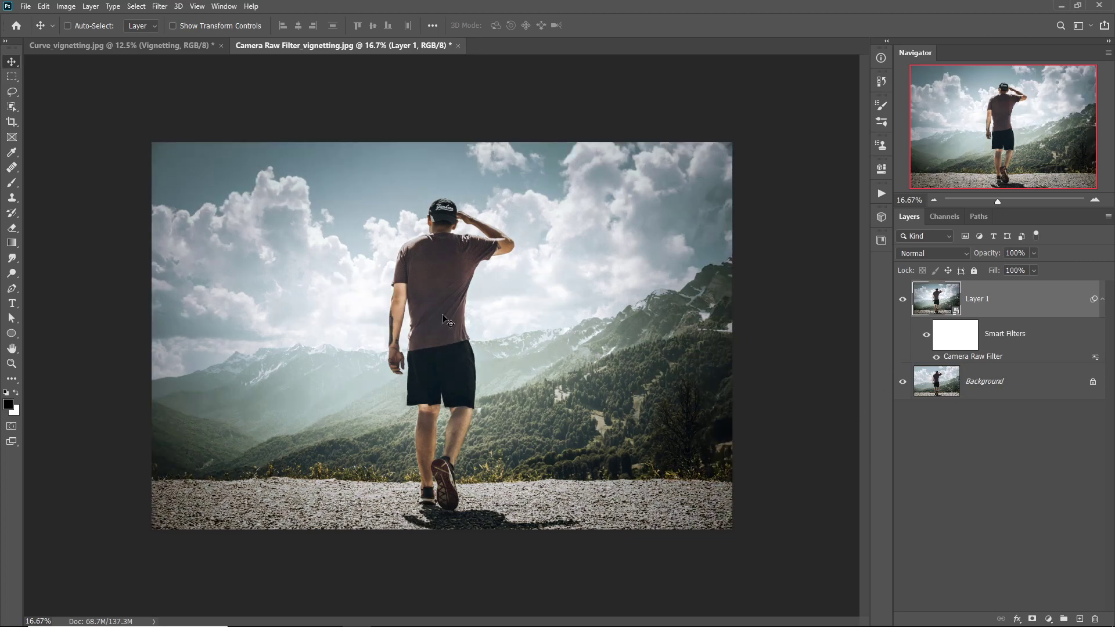